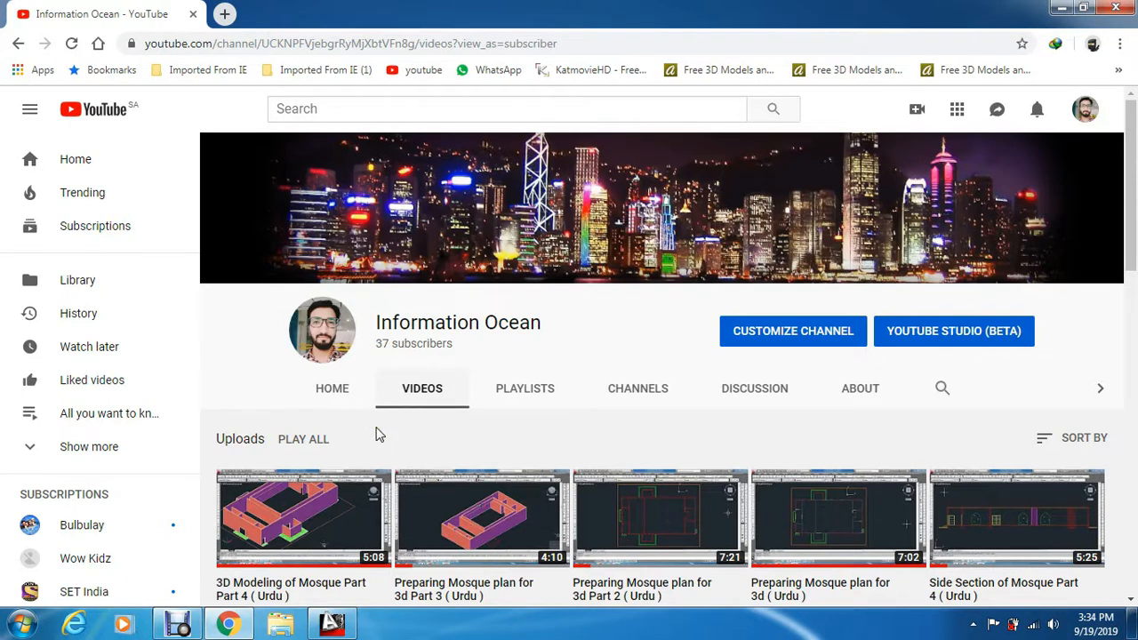
# Switch to AutoCAD and display the mosque drawing in Top view with the Wireframe visual style, focusing on the side elevation.
pyautogui.click(331, 625)
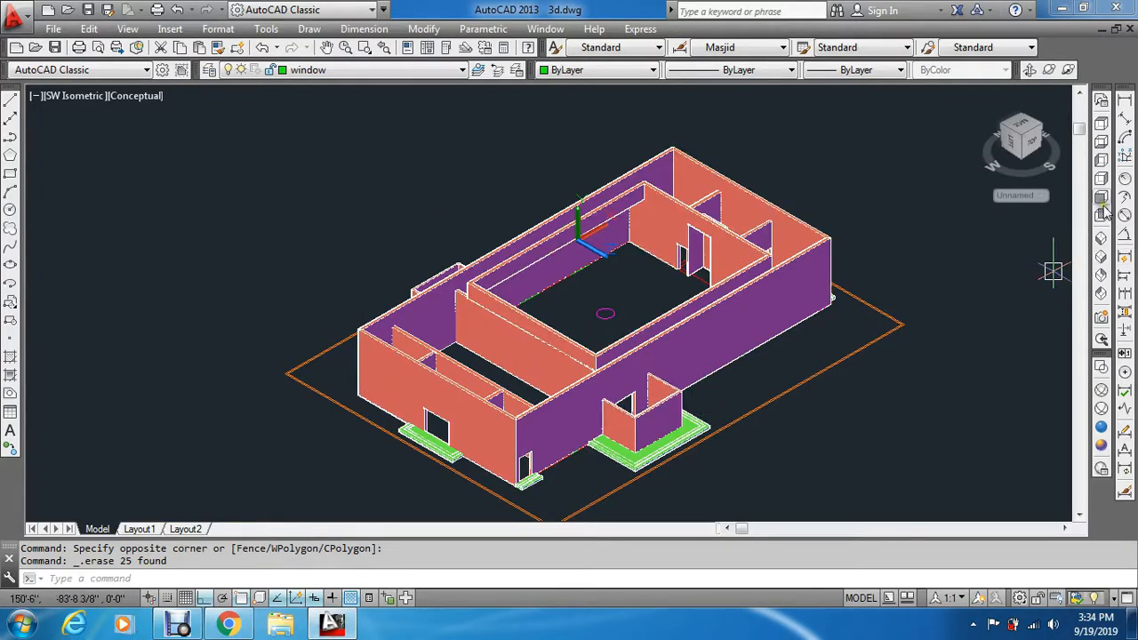
pyautogui.click(1101, 130)
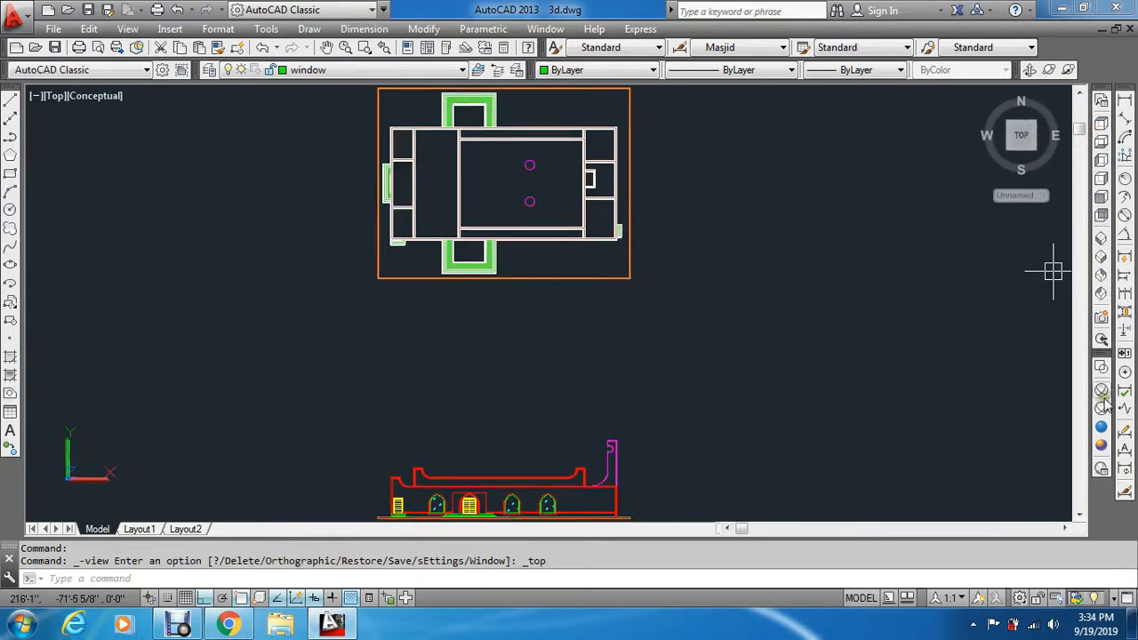
pyautogui.click(1104, 388)
pyautogui.scroll(-2, 579, 347)
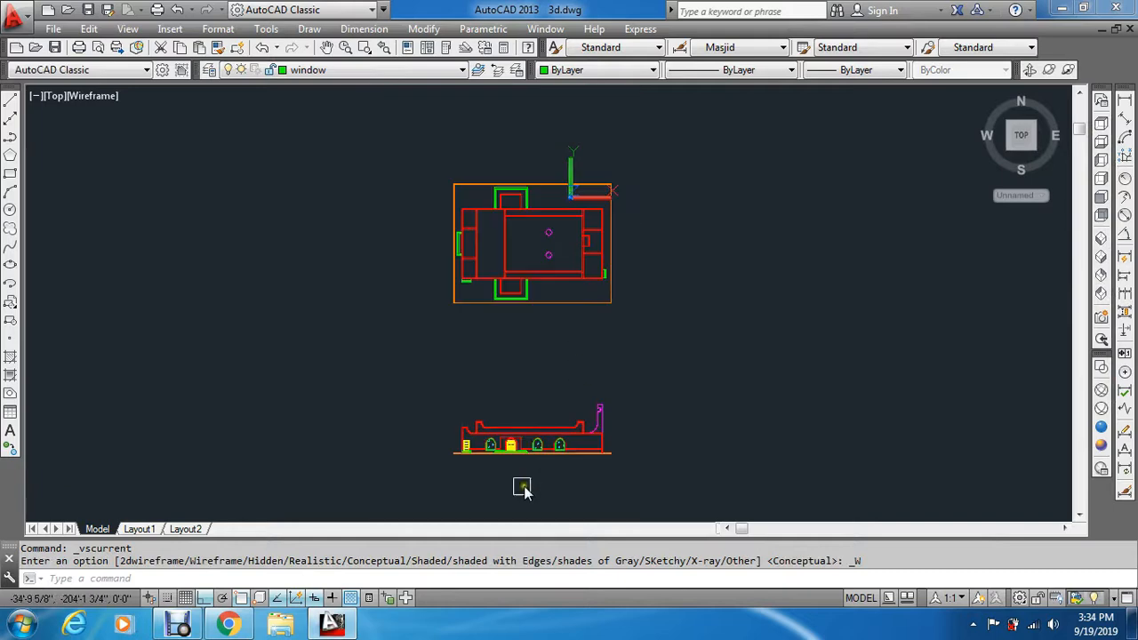
pyautogui.scroll(6, 480, 445)
pyautogui.press('Escape')
pyautogui.press('Escape')
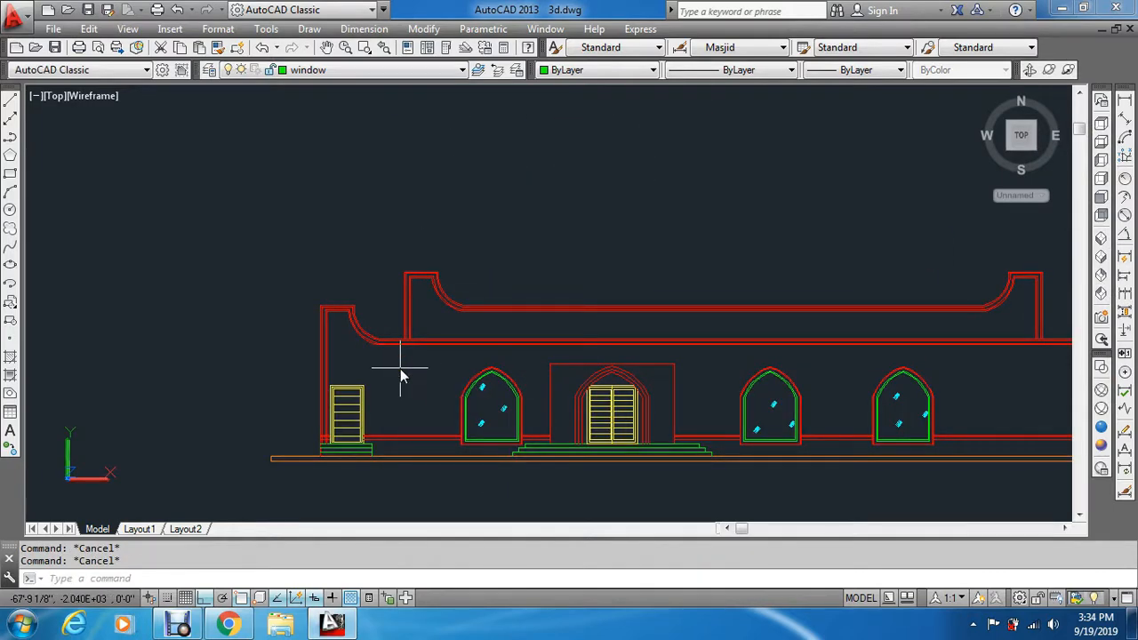
# Draw a rectangle spanning the elevation's left parapet curve, from the raised top's outer corner to the curve's lower end.
pyautogui.write('rec')
pyautogui.press('Return')
pyautogui.scroll(5, 382, 347)
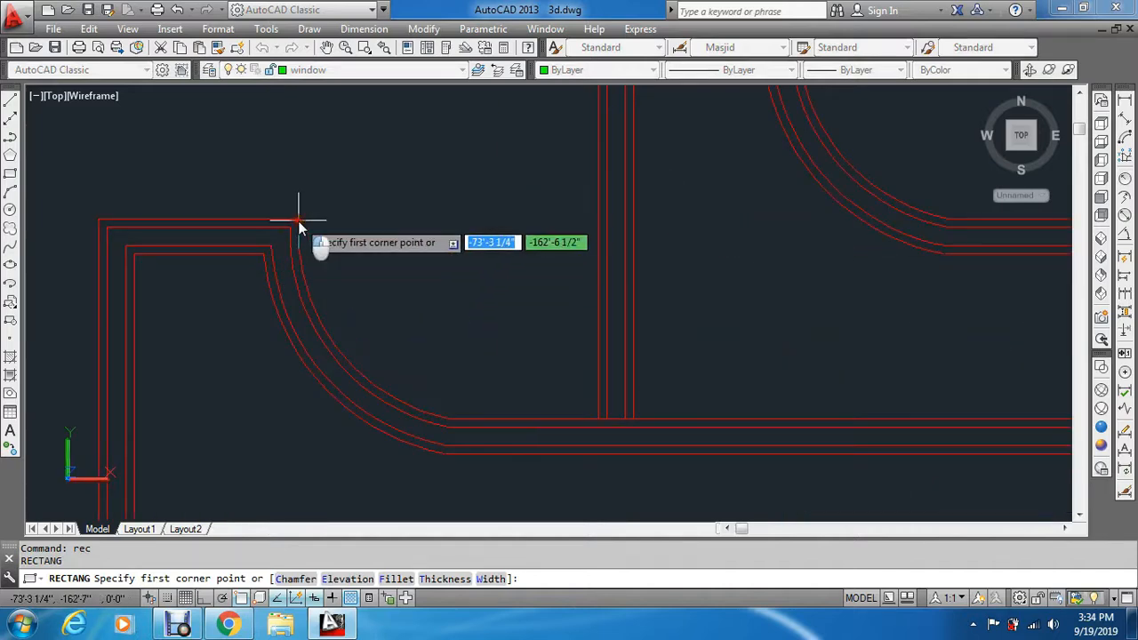
pyautogui.click(297, 221)
pyautogui.click(449, 419)
pyautogui.press('Escape')
pyautogui.press('Escape')
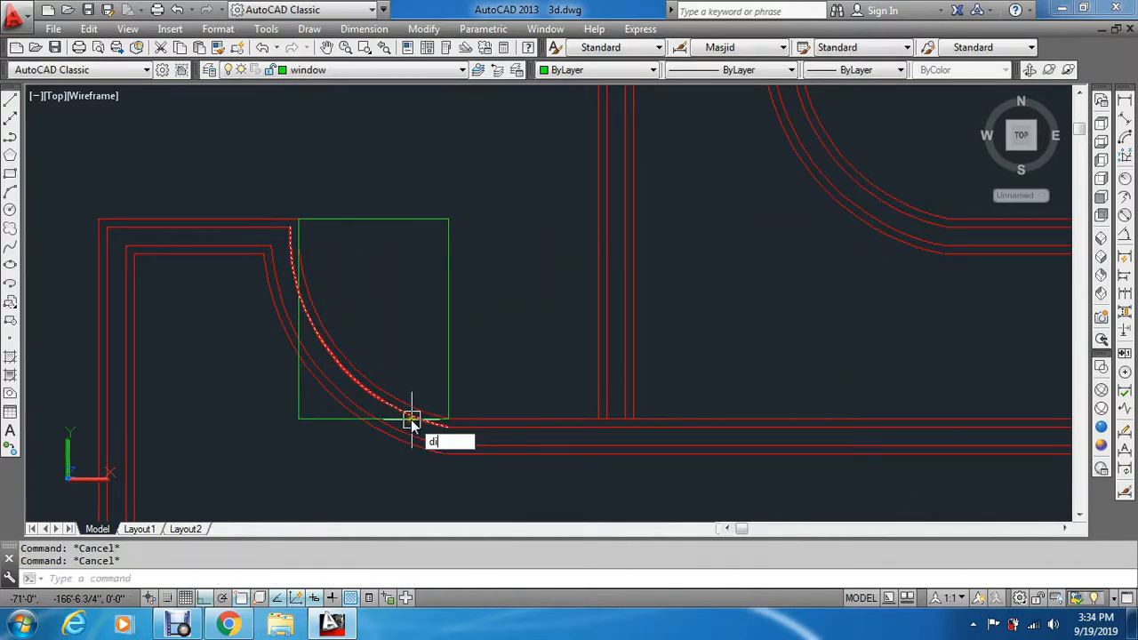
# Measure the rectangle's height and the length of the raised parapet top beside it.
pyautogui.press('Return')
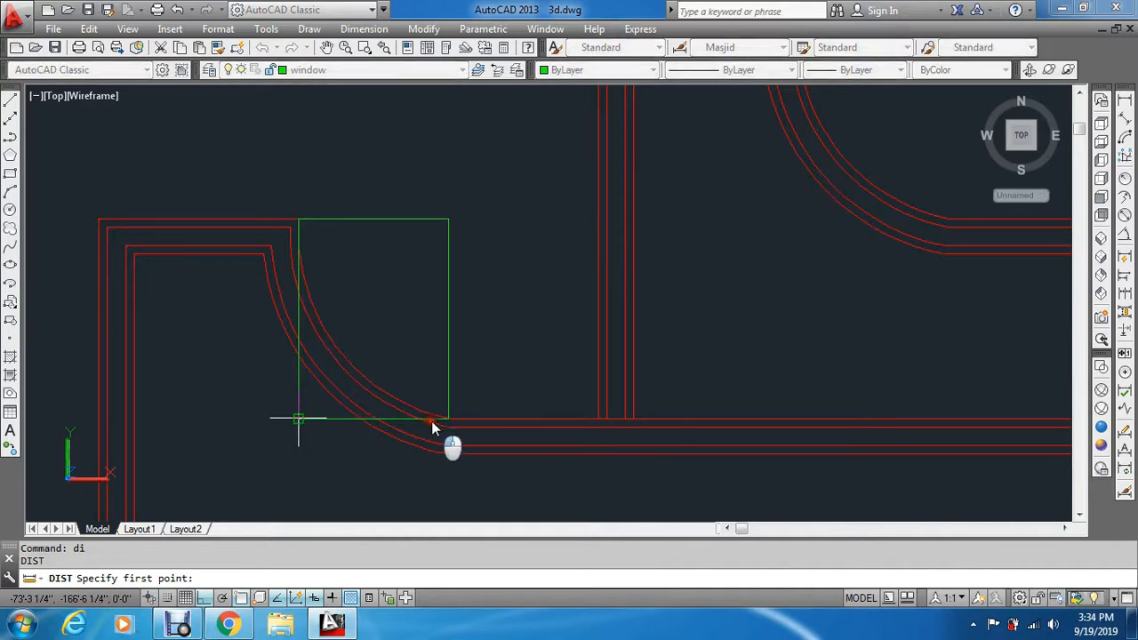
pyautogui.click(298, 419)
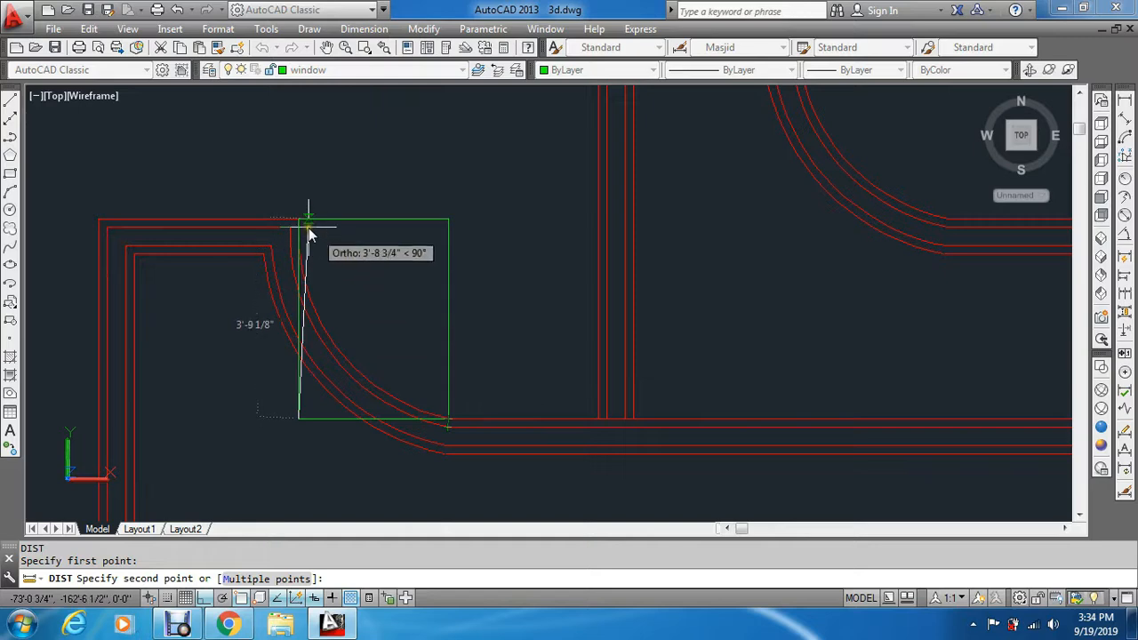
pyautogui.press('Escape')
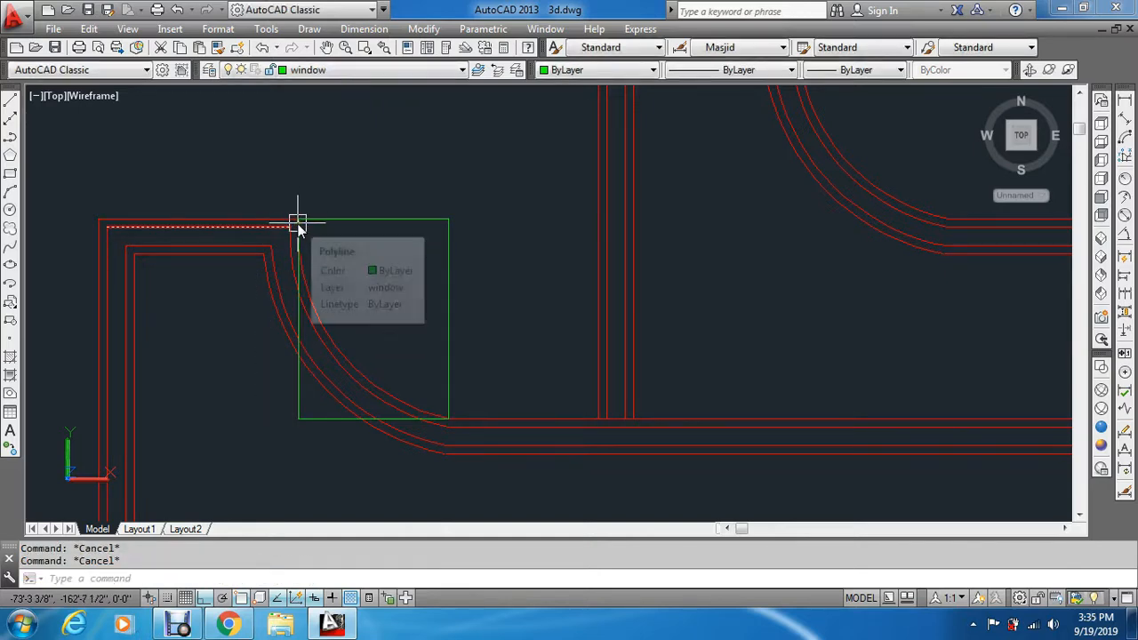
pyautogui.write('Di')
pyautogui.press('Return')
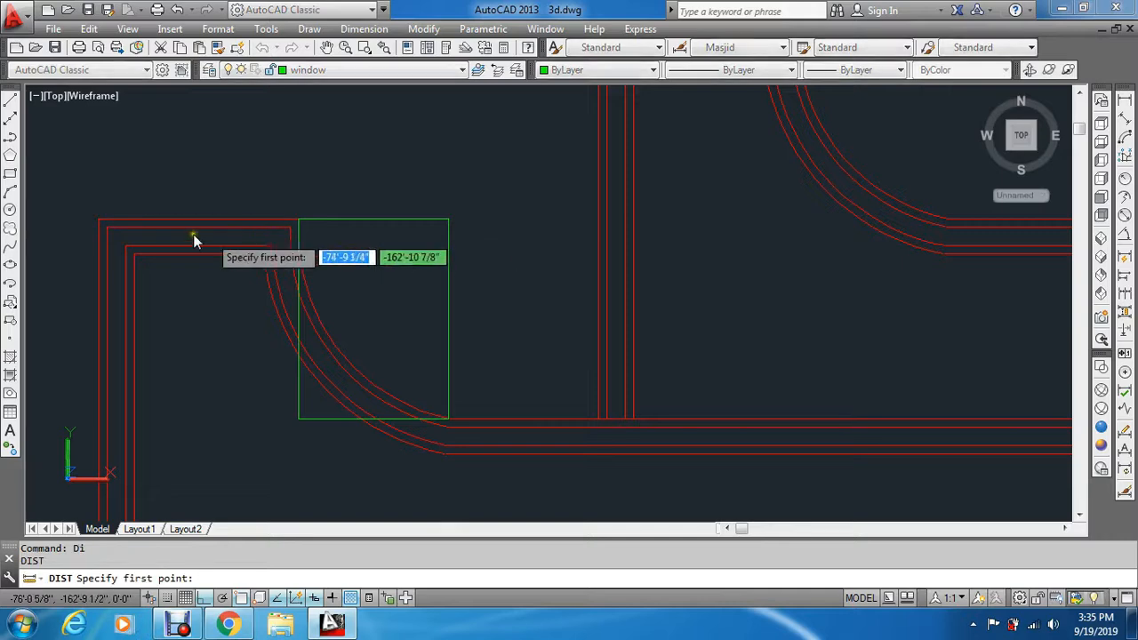
pyautogui.click(98, 219)
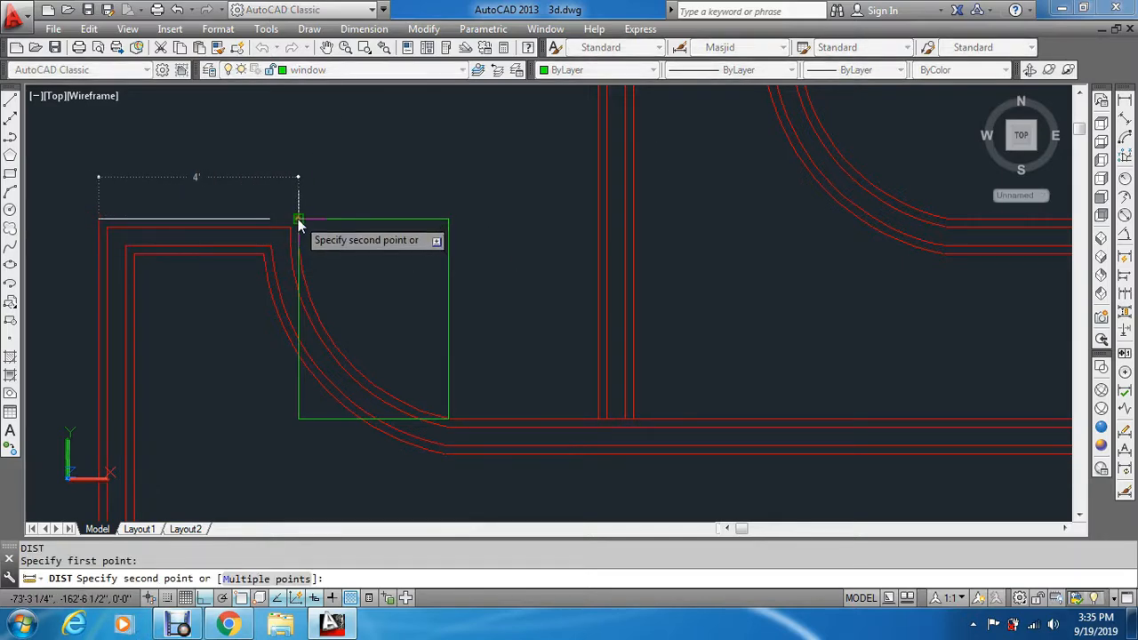
pyautogui.press('Escape')
# Erase the helper rectangle around the parapet curve.
pyautogui.write('e')
pyautogui.press('Return')
pyautogui.click(401, 178)
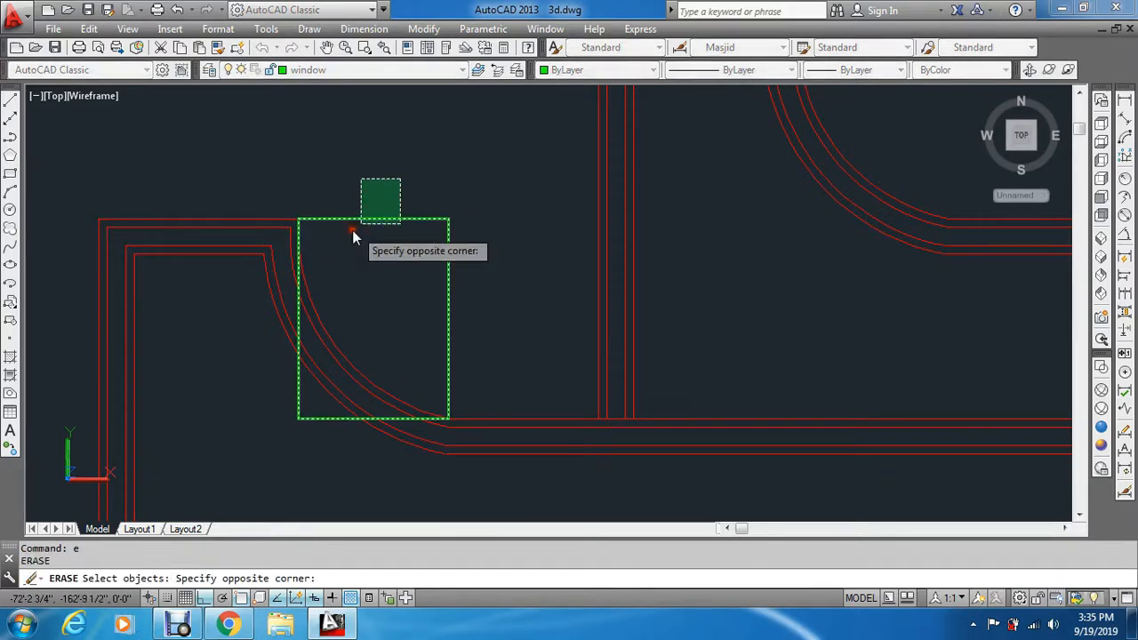
pyautogui.click(350, 233)
pyautogui.press('Return')
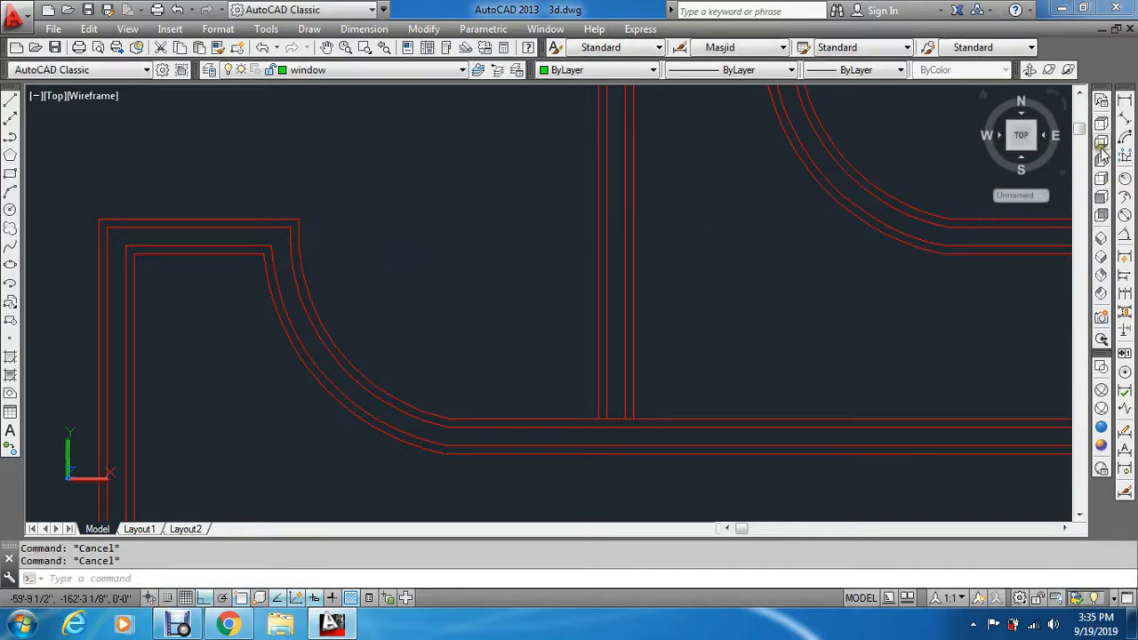
# In Front view, draw a ray vertically upward from the top left corner of the building's outer wall.
pyautogui.click(1103, 197)
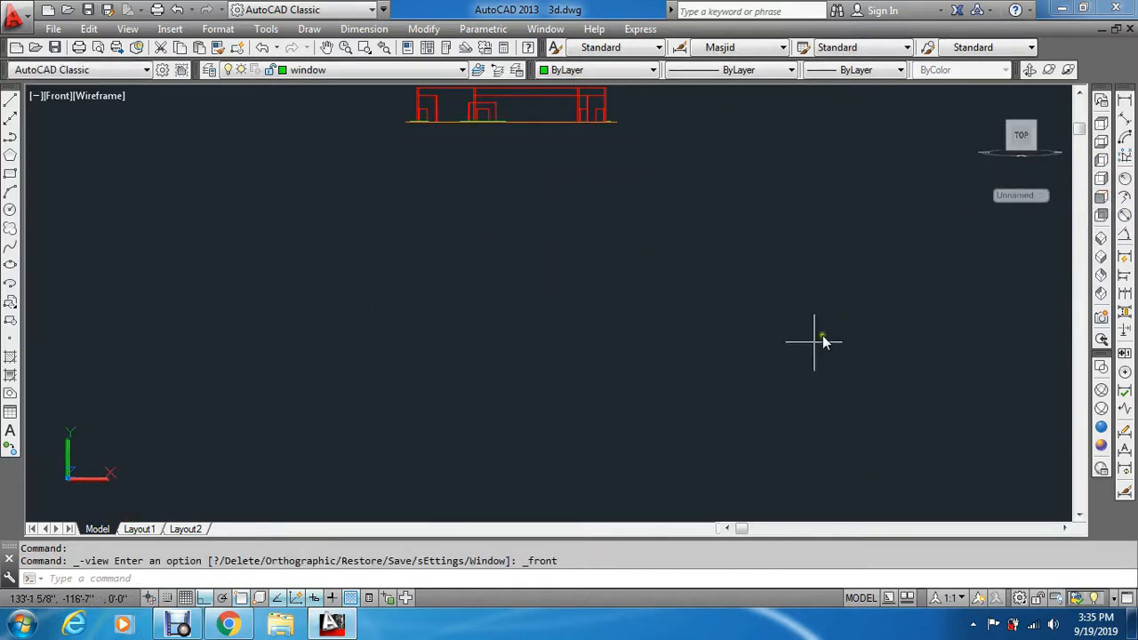
pyautogui.scroll(5, 655, 217)
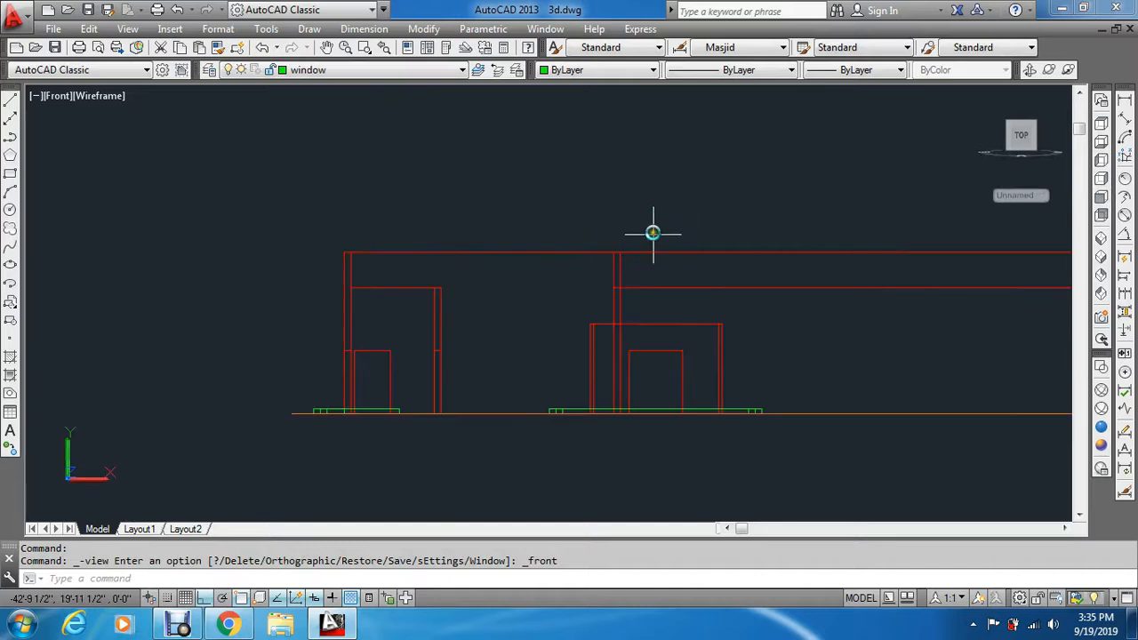
pyautogui.press('Escape')
pyautogui.press('Escape')
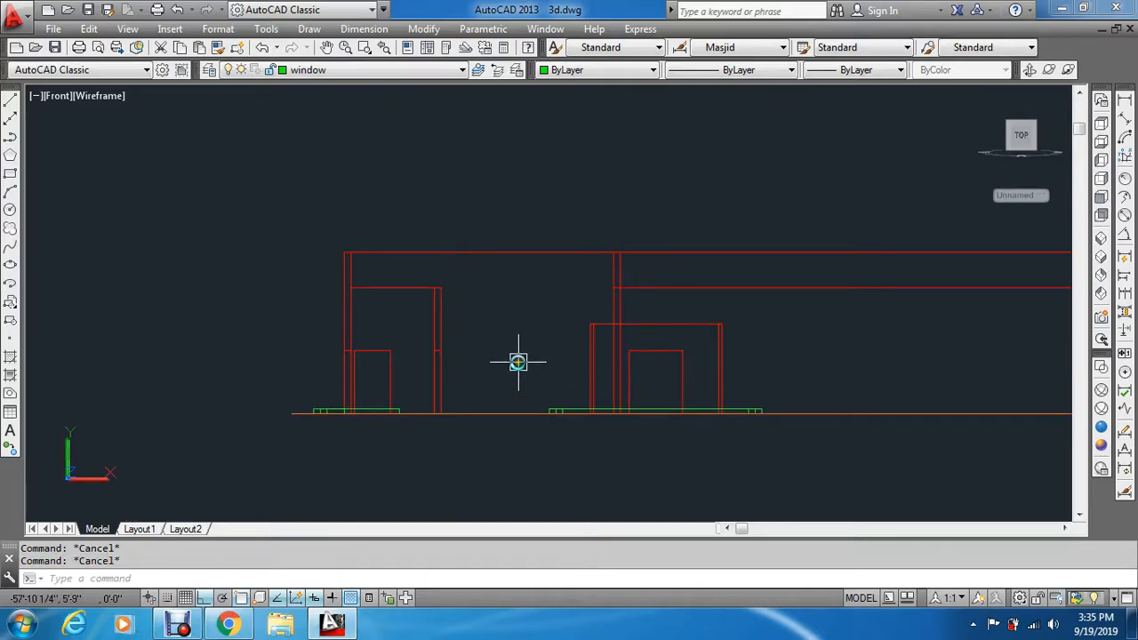
pyautogui.write('ray')
pyautogui.press('Return')
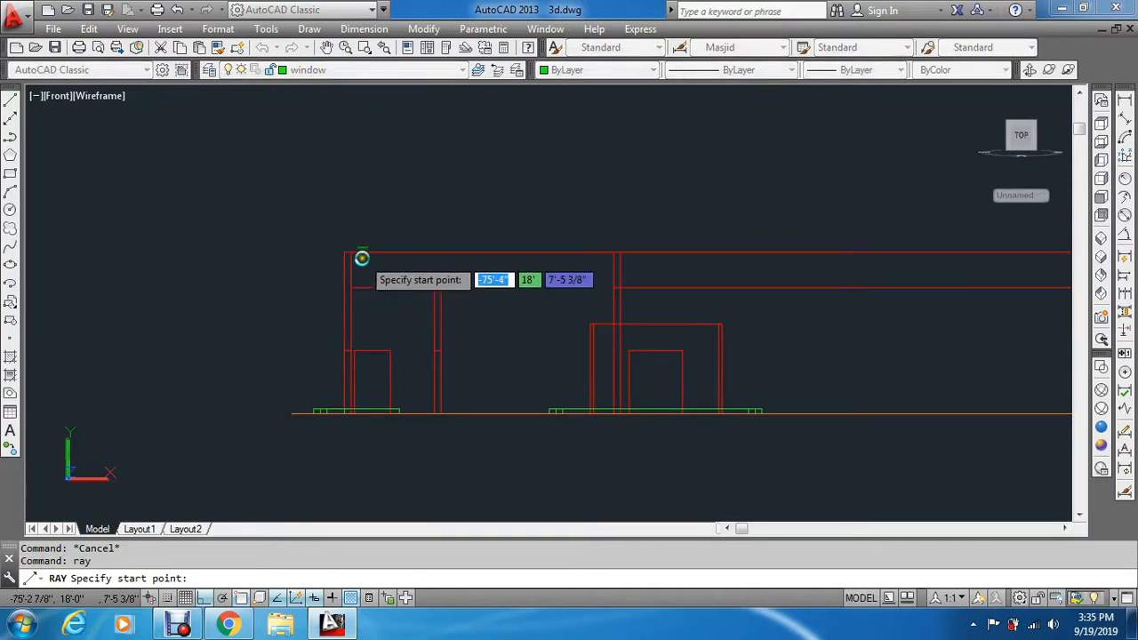
pyautogui.scroll(3, 338, 255)
pyautogui.click(321, 247)
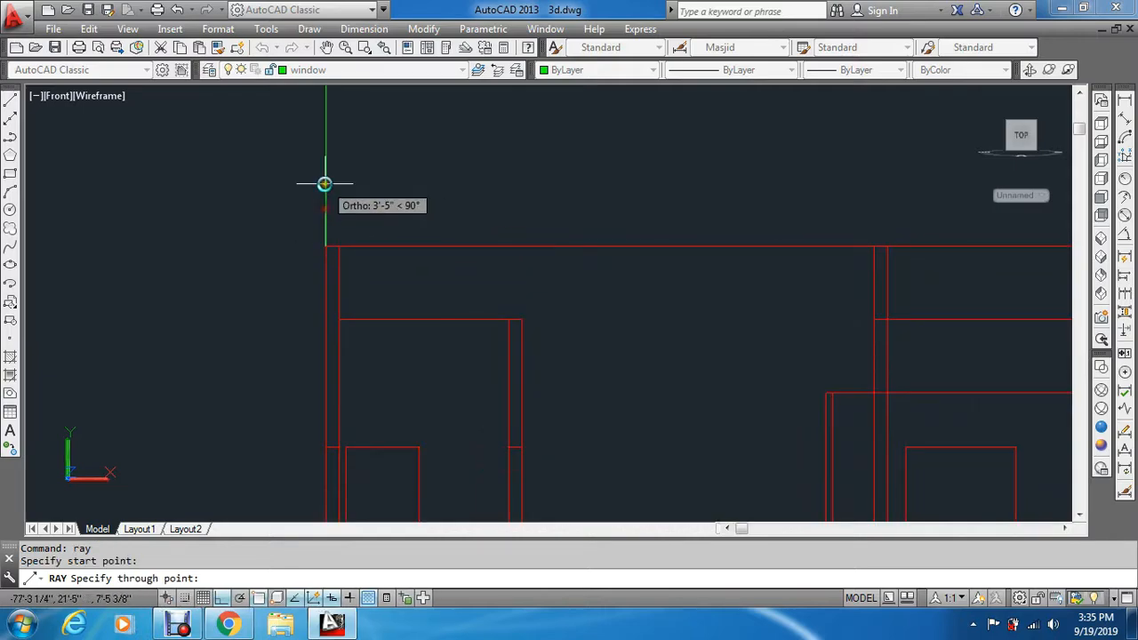
pyautogui.press('Escape')
# Offset the vertical ray 4' to the right.
pyautogui.write('o')
pyautogui.press('Return')
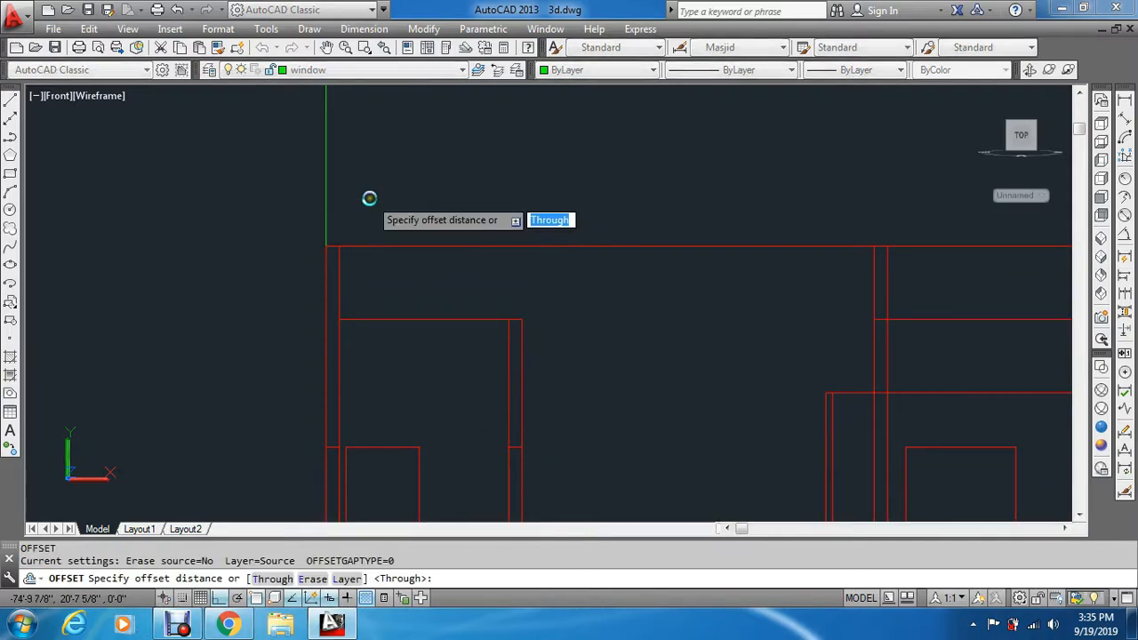
pyautogui.write('4')
pyautogui.press('Return')
pyautogui.click(327, 182)
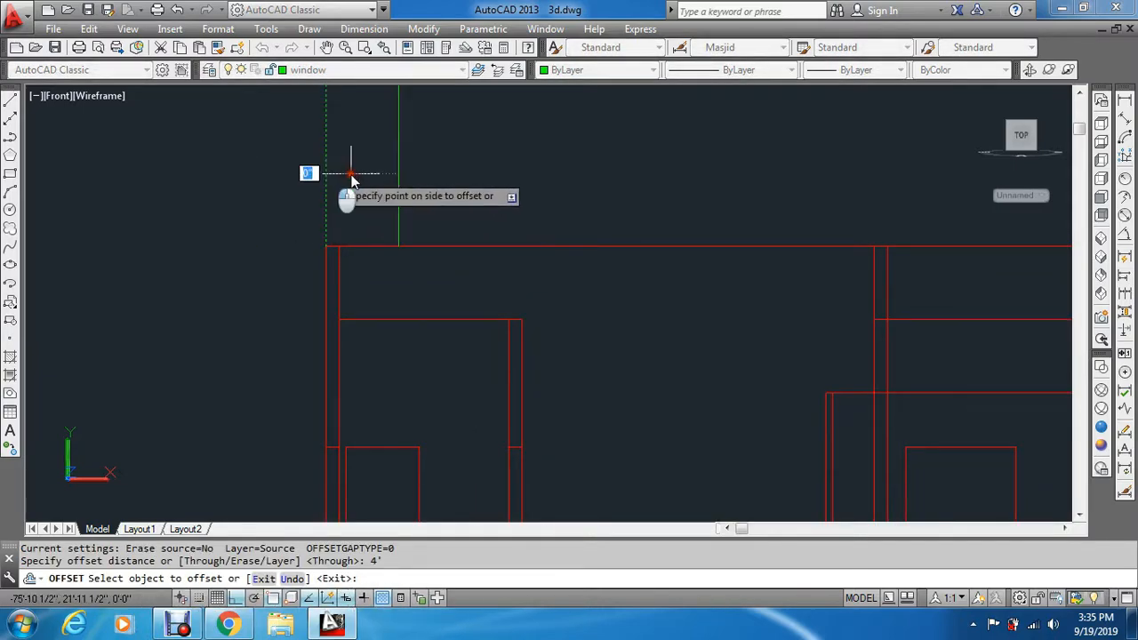
pyautogui.click(405, 182)
pyautogui.press('Escape')
pyautogui.press('Escape')
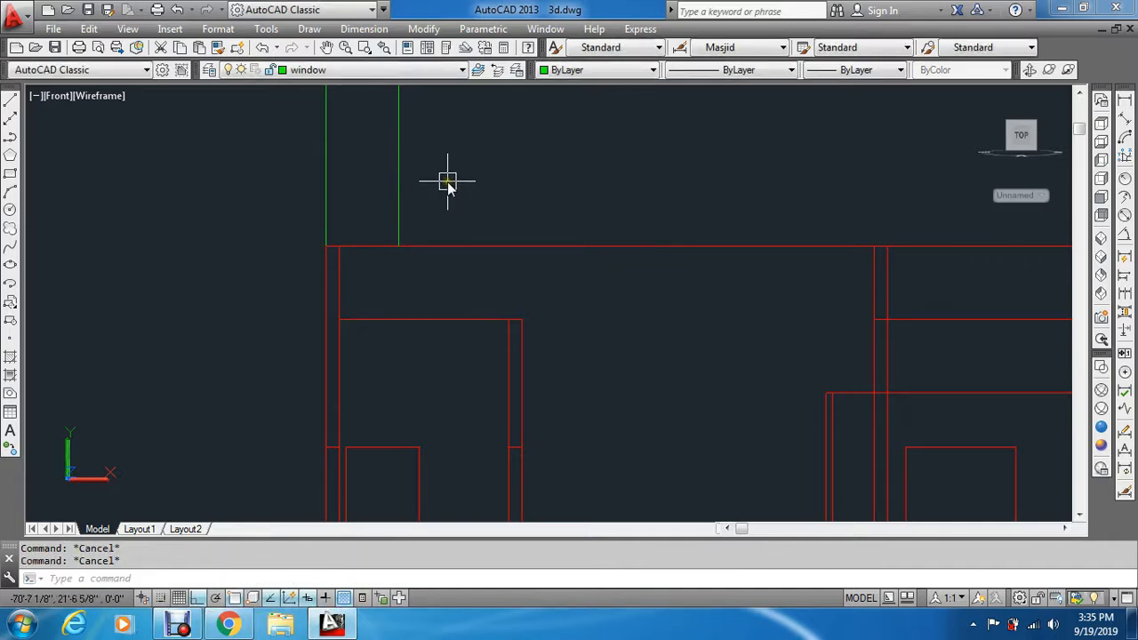
# Draw a horizontal ray running left along the wall top from the base of the offset vertical ray.
pyautogui.write('ray')
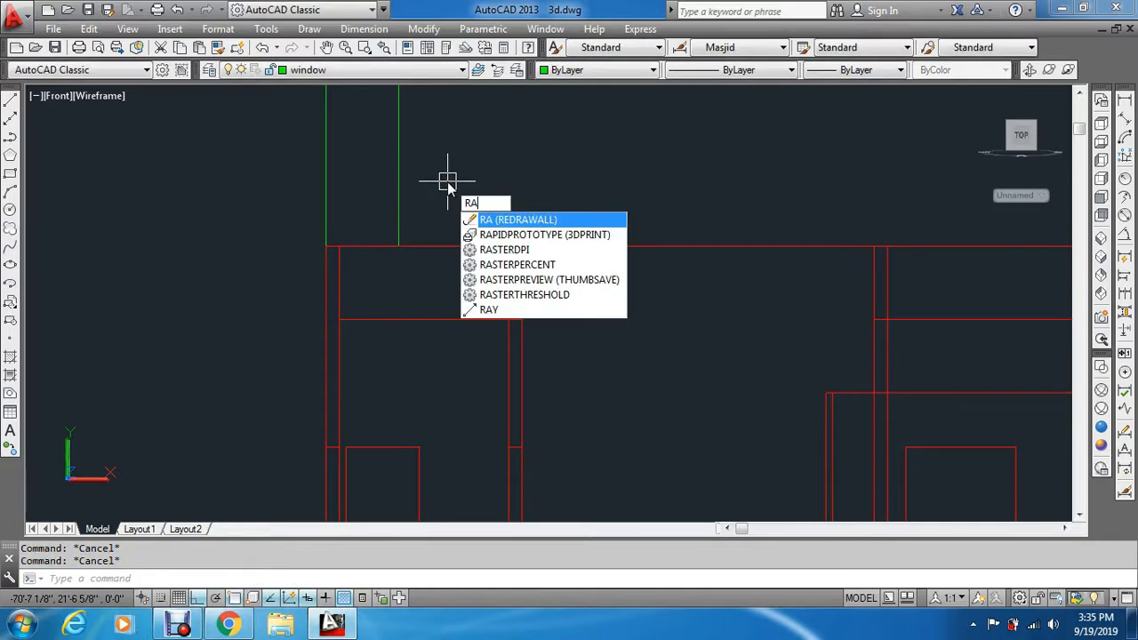
pyautogui.press('Return')
pyautogui.click(399, 246)
pyautogui.click(285, 261)
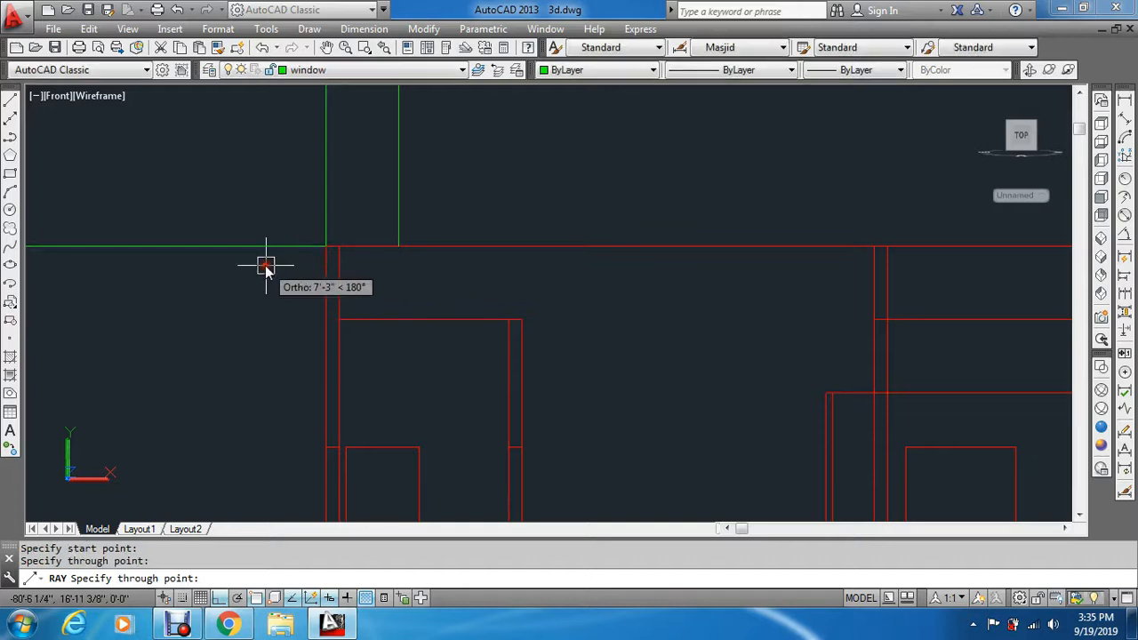
pyautogui.press('Escape')
pyautogui.press('Escape')
pyautogui.write('o')
pyautogui.press('Return')
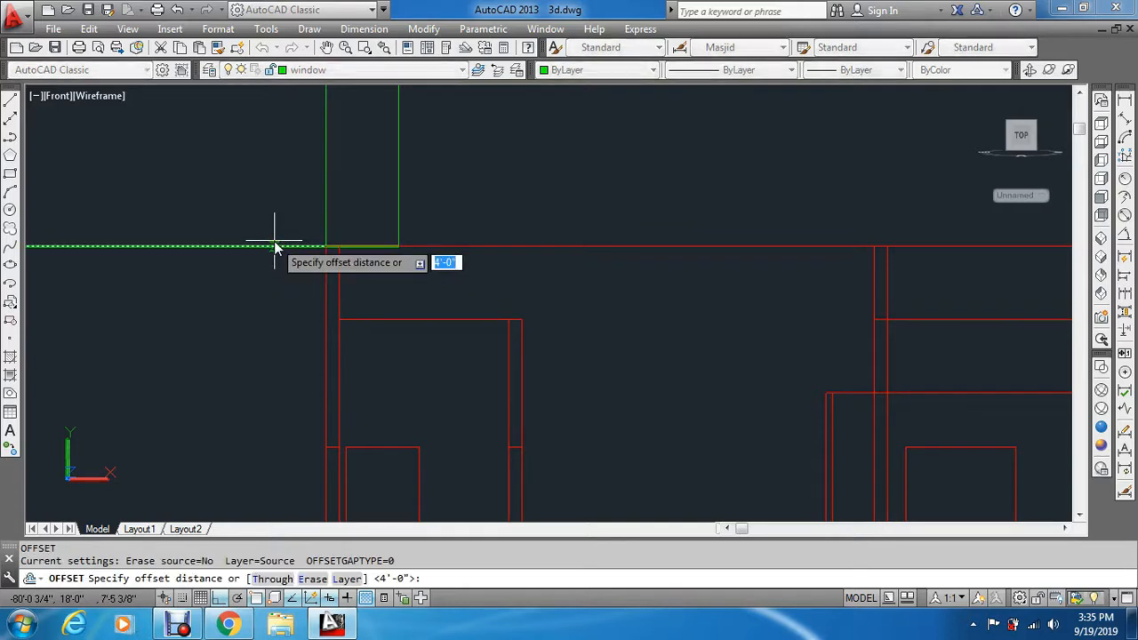
pyautogui.write("3'")
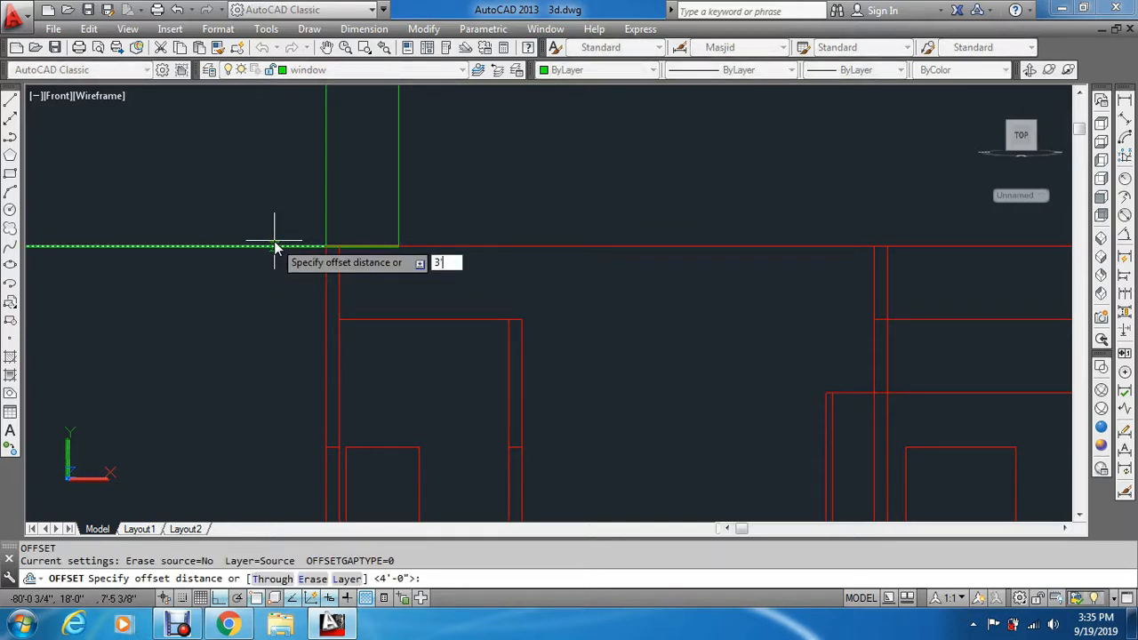
pyautogui.press('Return')
pyautogui.press('Escape')
pyautogui.press('Escape')
# Offset the horizontal ray 4' downward.
pyautogui.press('Return')
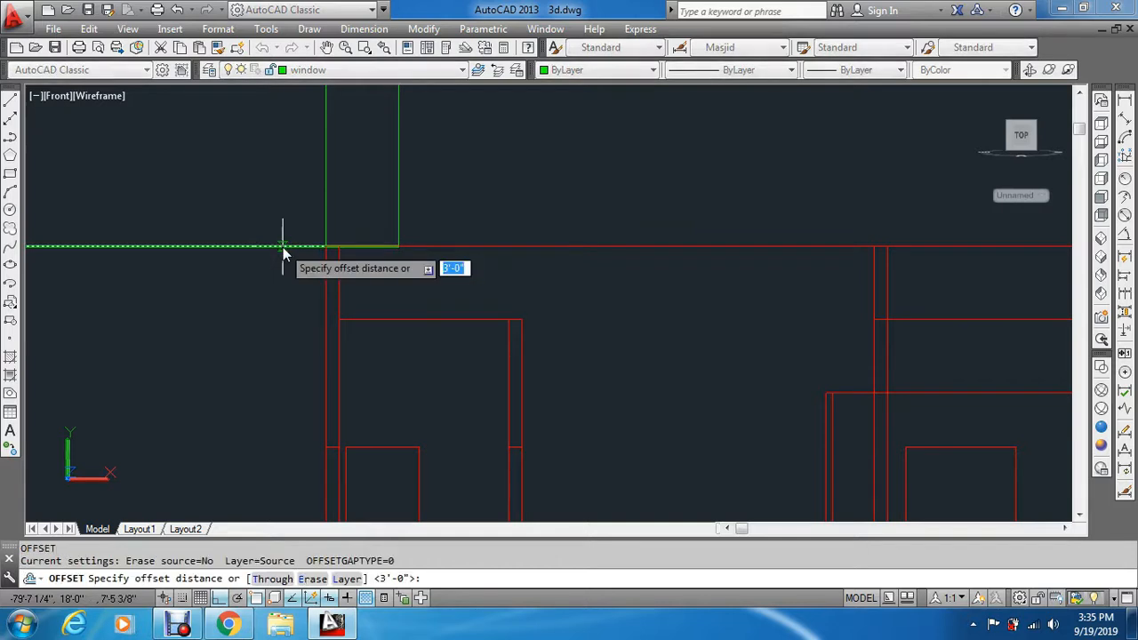
pyautogui.write("4'")
pyautogui.press('Return')
pyautogui.click(282, 246)
pyautogui.click(276, 305)
pyautogui.press('Escape')
pyautogui.press('Escape')
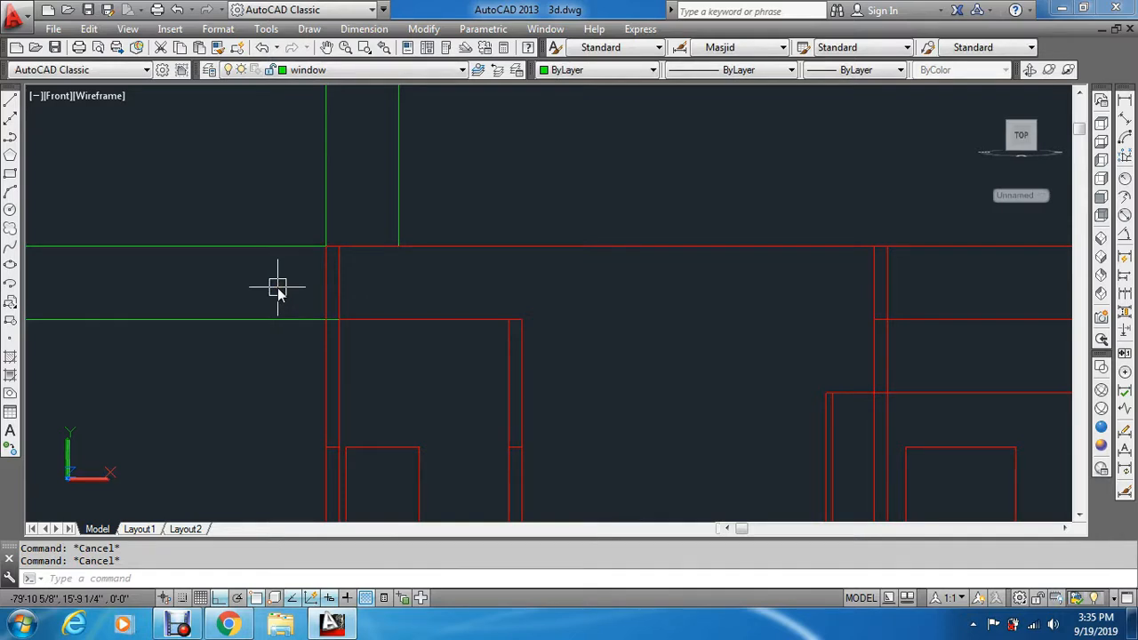
# Offset the second vertical ray 3' to the right.
pyautogui.press('Return')
pyautogui.write("3'")
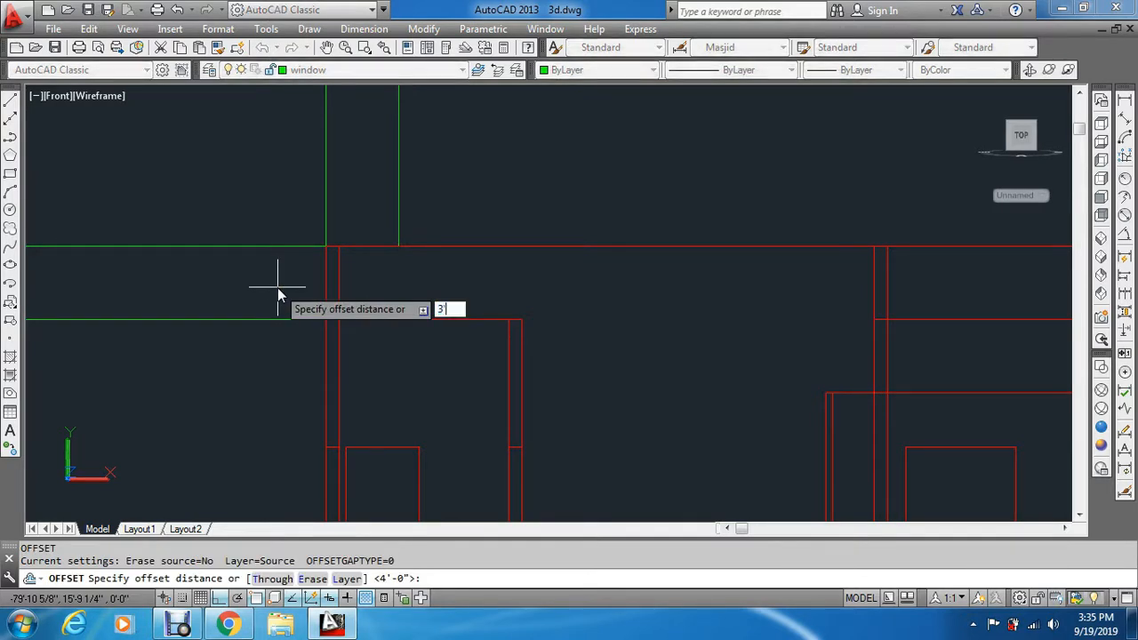
pyautogui.press('Return')
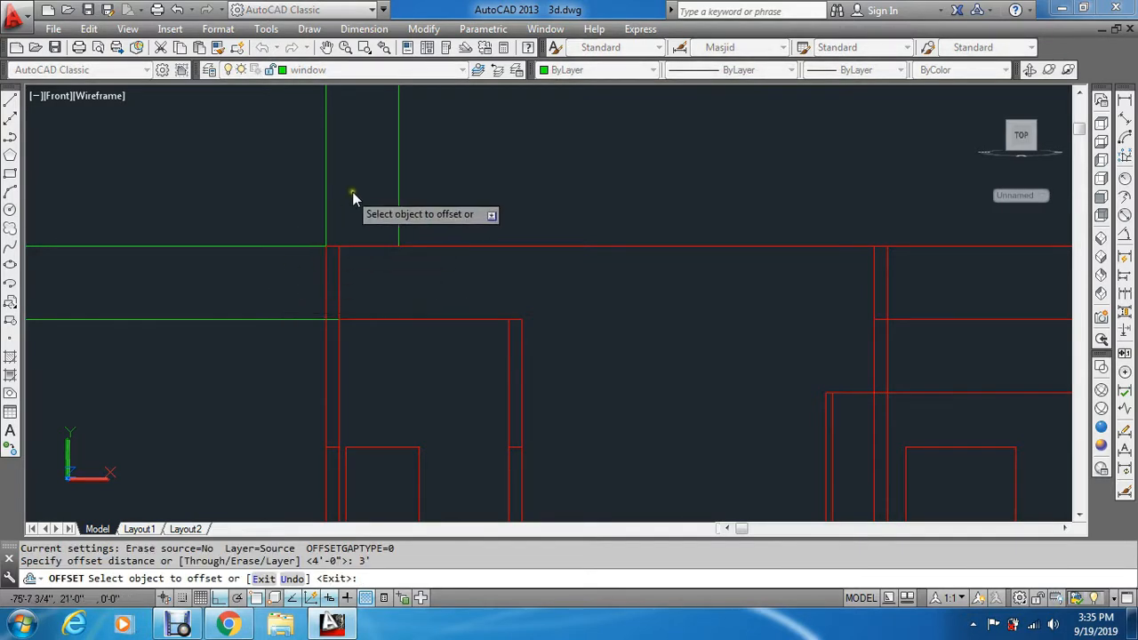
pyautogui.click(399, 213)
pyautogui.press('Escape')
pyautogui.press('Escape')
# Fillet the lower horizontal ray and the rightmost vertical ray with zero radius so they meet at a corner.
pyautogui.write('f')
pyautogui.press('Return')
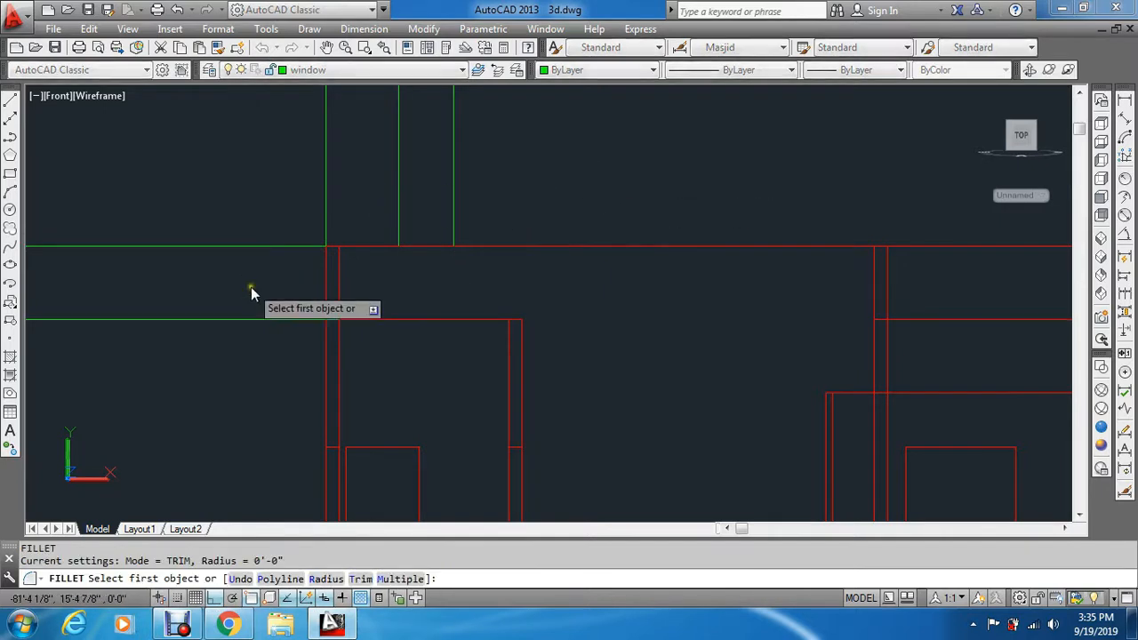
pyautogui.click(261, 320)
pyautogui.click(454, 178)
pyautogui.press('Escape')
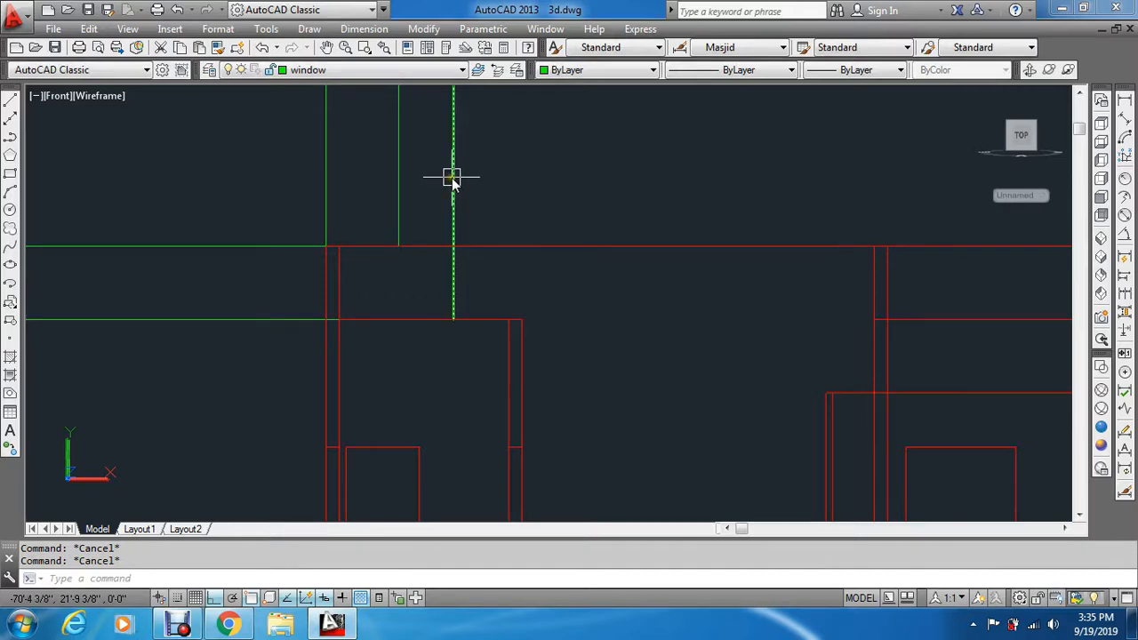
# Draw a diagonal line from the base of the middle vertical ray to the lower end of the rightmost vertical ray.
pyautogui.write('l')
pyautogui.press('Return')
pyautogui.scroll(3, 418, 263)
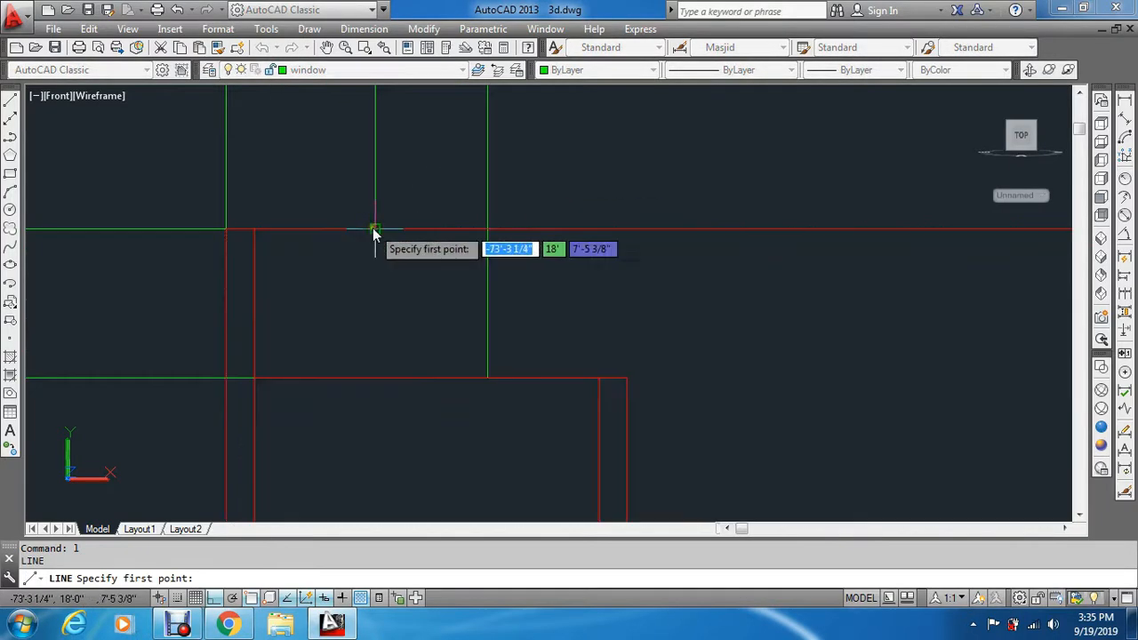
pyautogui.click(374, 230)
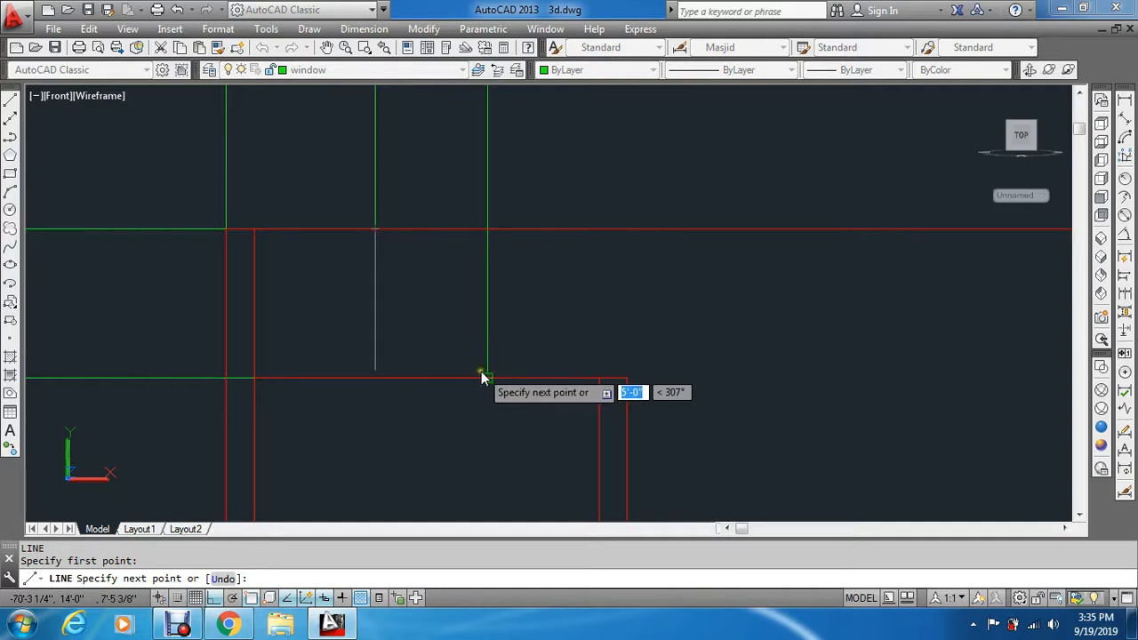
pyautogui.click(486, 376)
pyautogui.press('Escape')
pyautogui.press('Escape')
pyautogui.press('Escape')
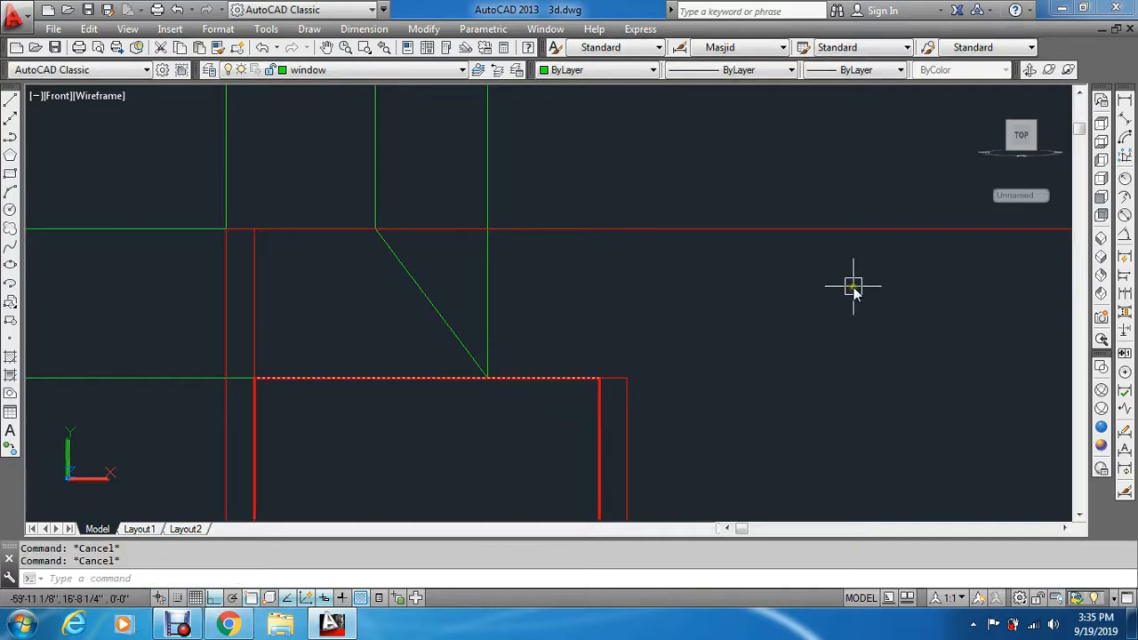
# On the 2D side elevation in the top view, draw a straight line joining both ends of the lower parapet's outer curve.
pyautogui.click(1101, 126)
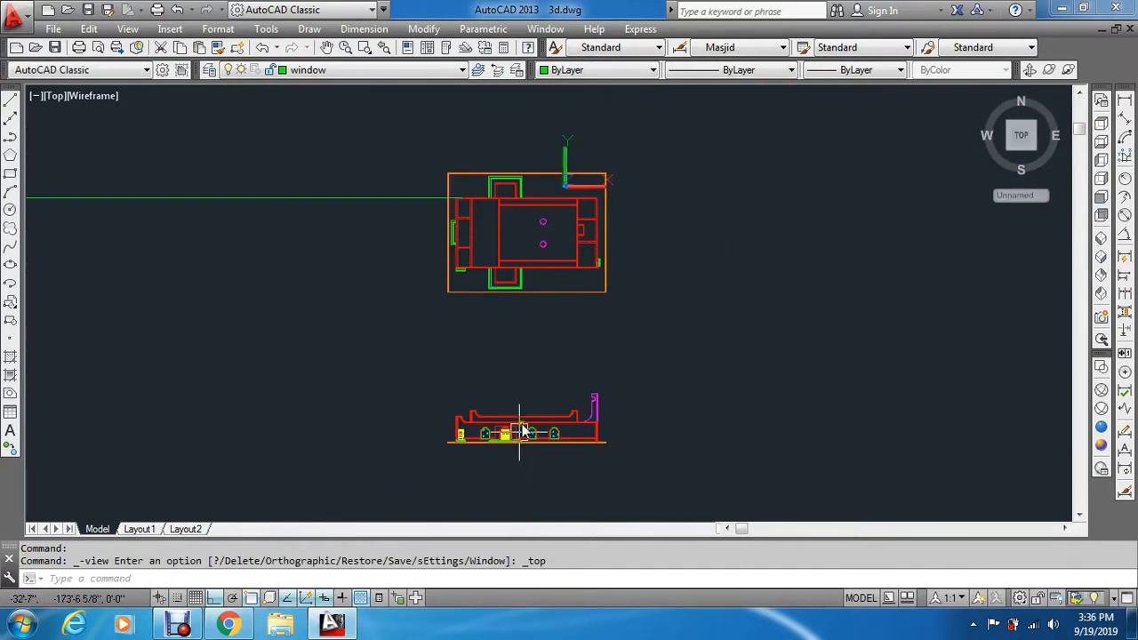
pyautogui.scroll(8, 487, 471)
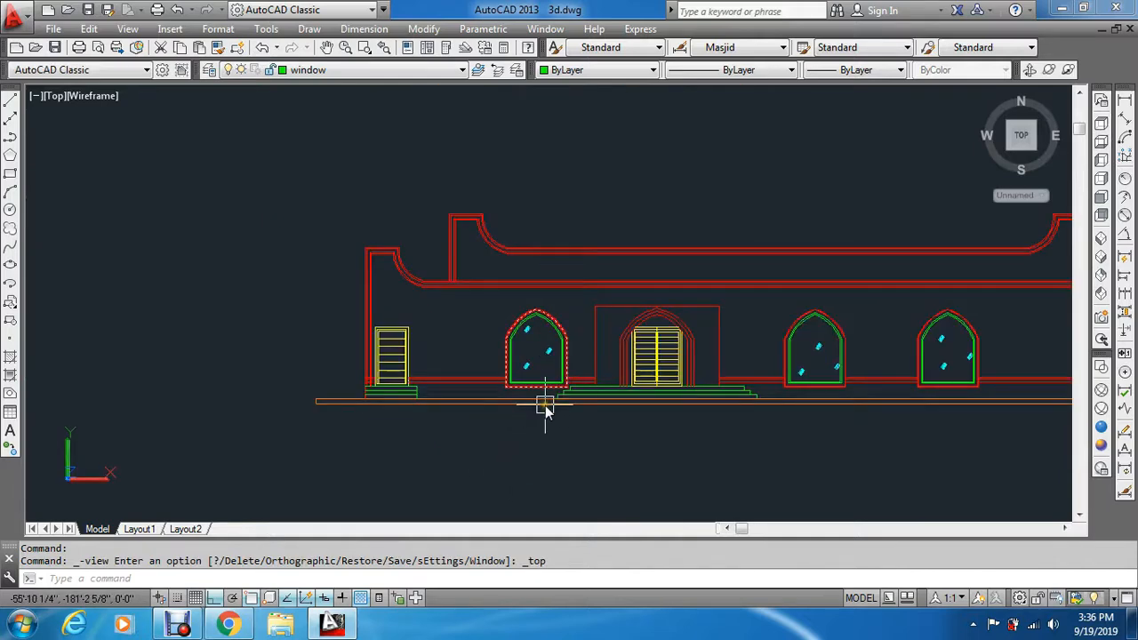
pyautogui.scroll(8, 419, 240)
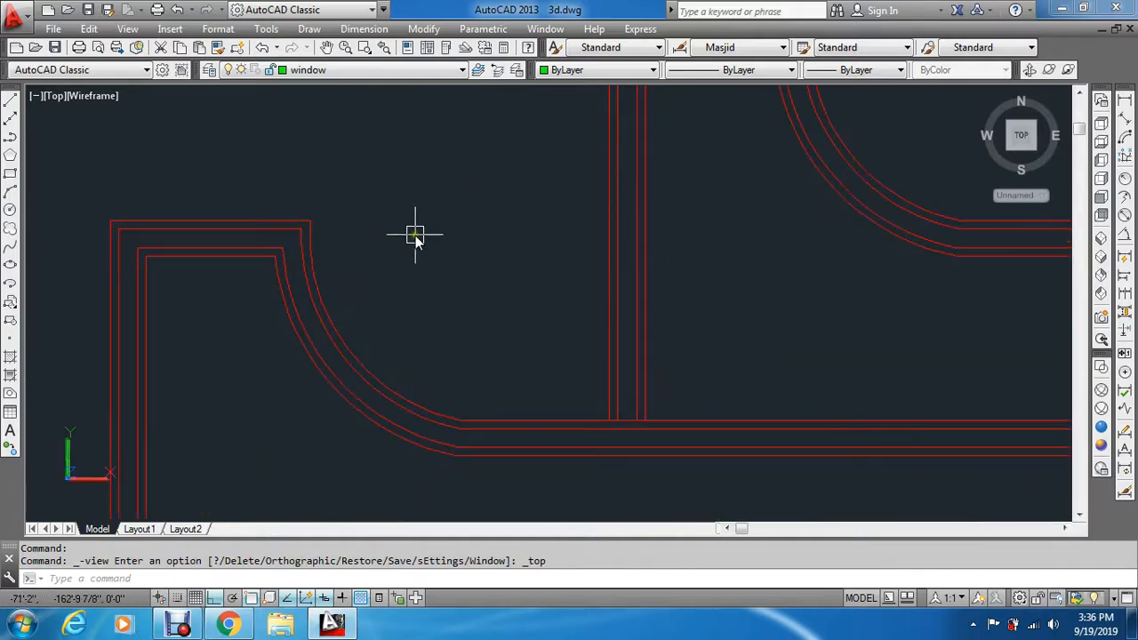
pyautogui.write('l')
pyautogui.press('Return')
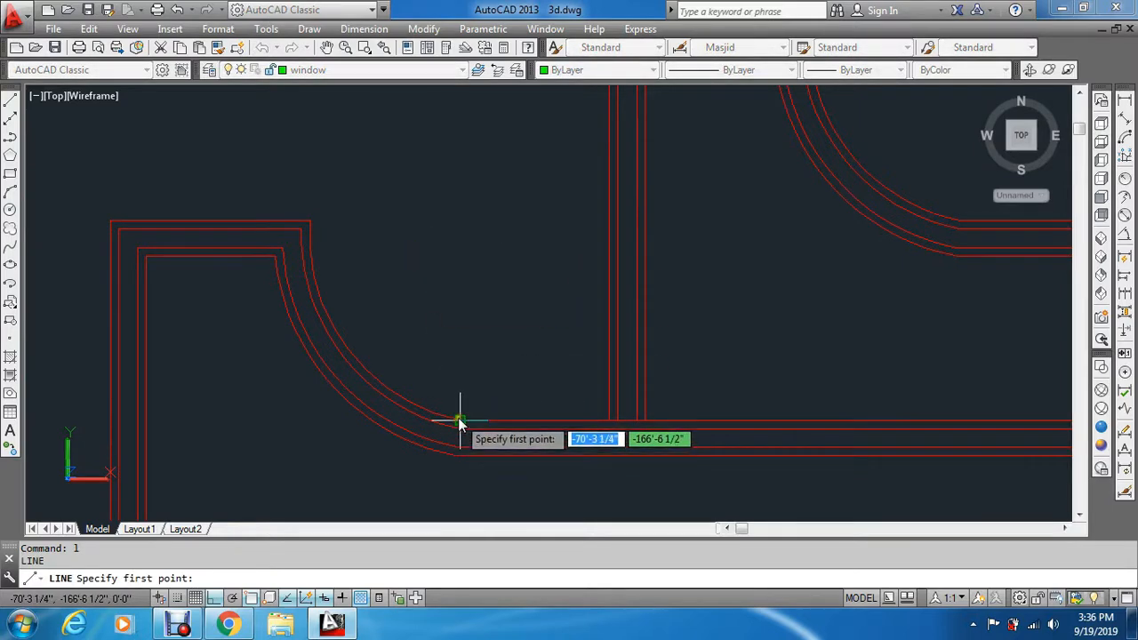
pyautogui.click(460, 420)
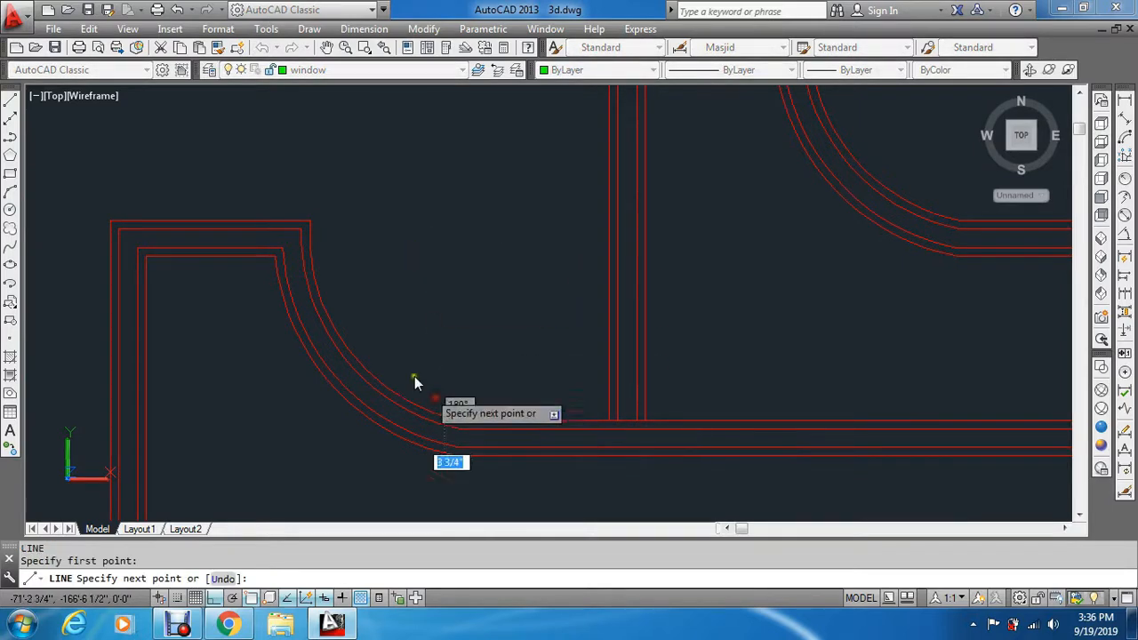
pyautogui.click(309, 220)
pyautogui.press('Escape')
pyautogui.press('Escape')
pyautogui.press('Escape')
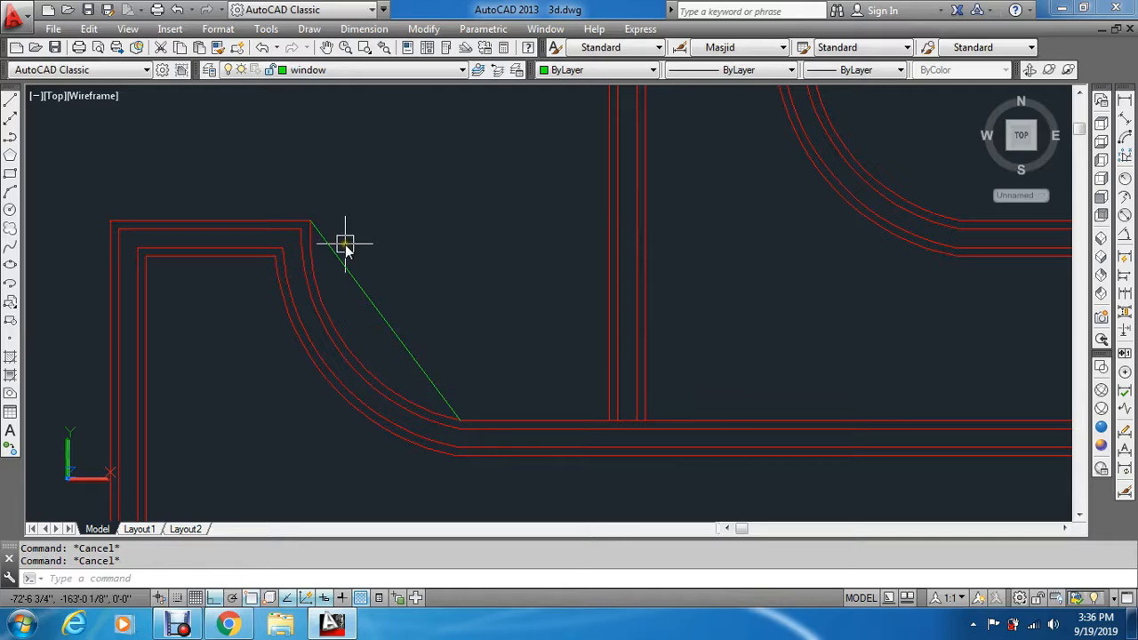
# Define the offset distance from the parapet curve's midpoint to the straight line's midpoint, with ortho turned off.
pyautogui.write('o')
pyautogui.press('Return')
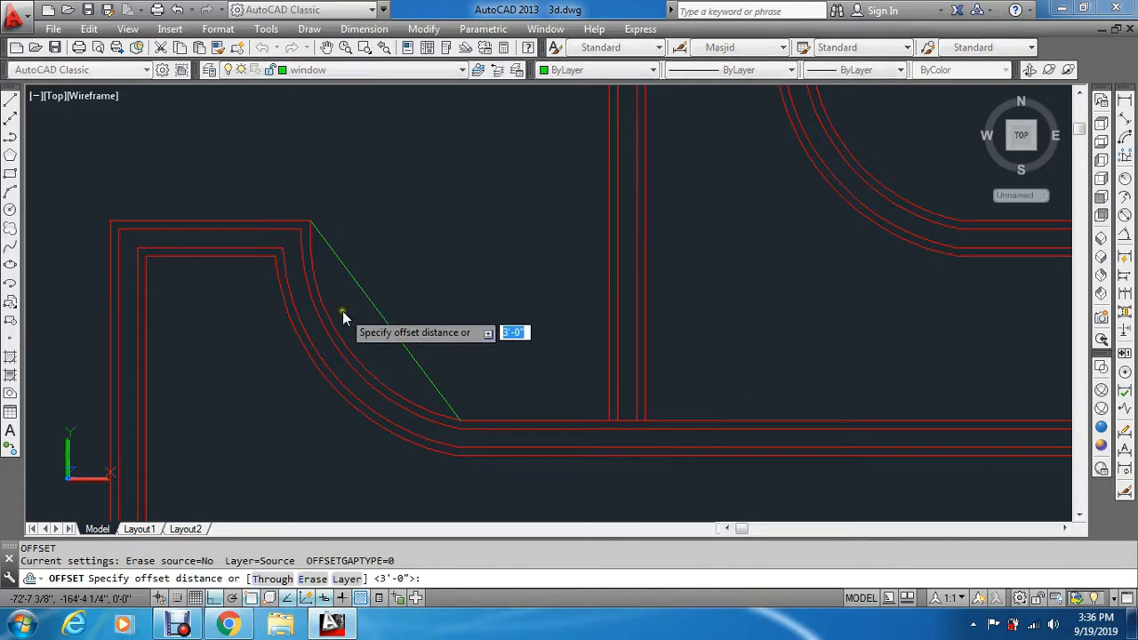
pyautogui.click(356, 345)
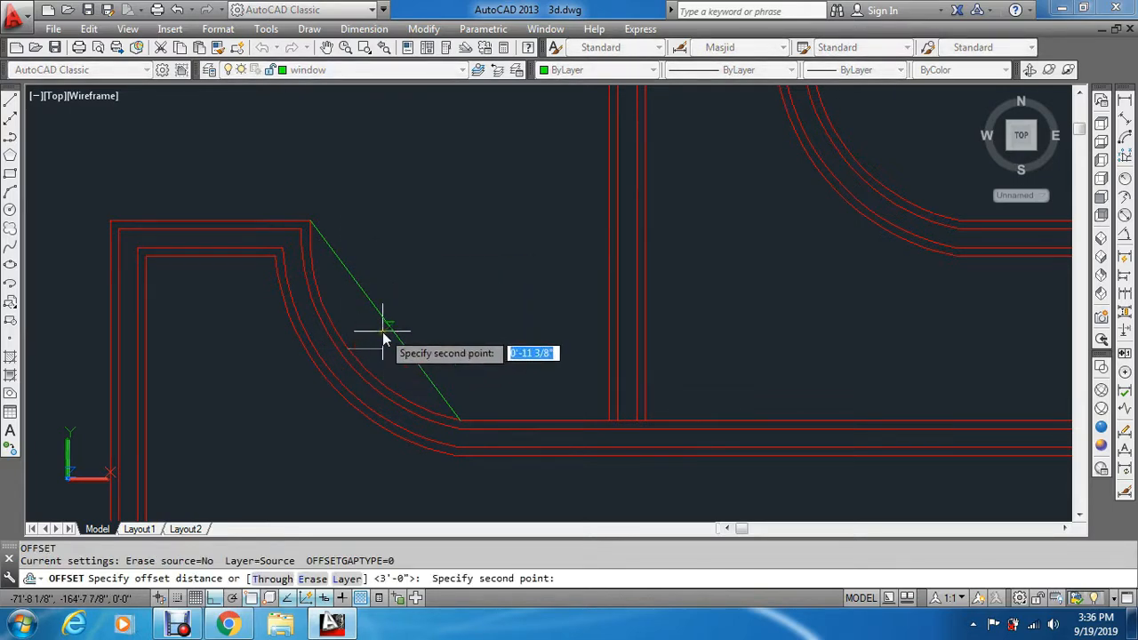
pyautogui.press('F8')
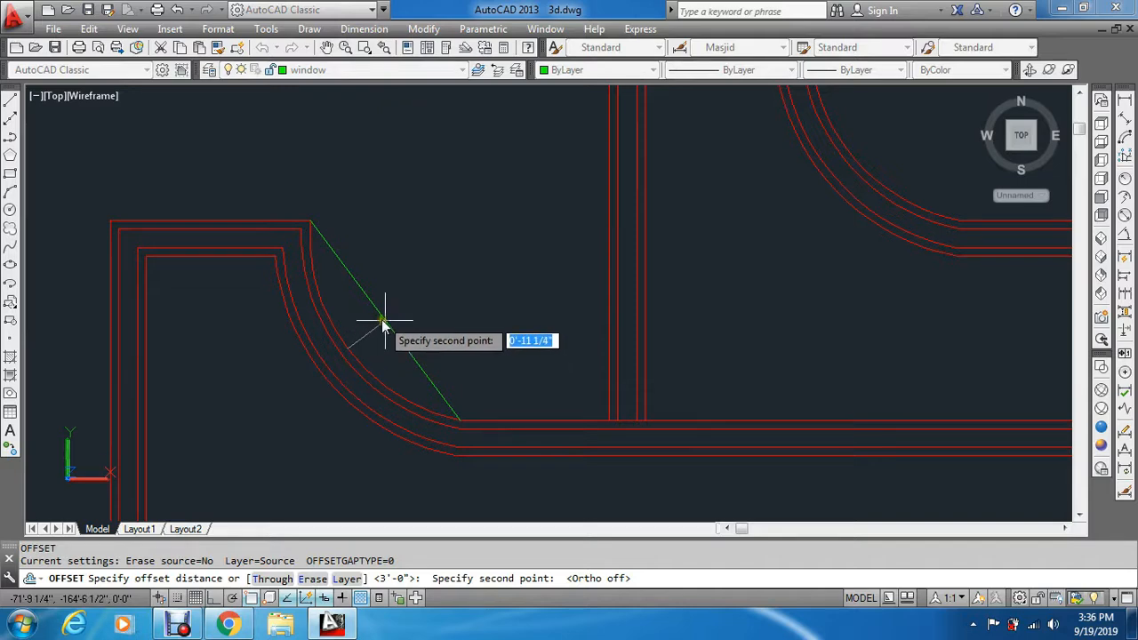
pyautogui.click(384, 326)
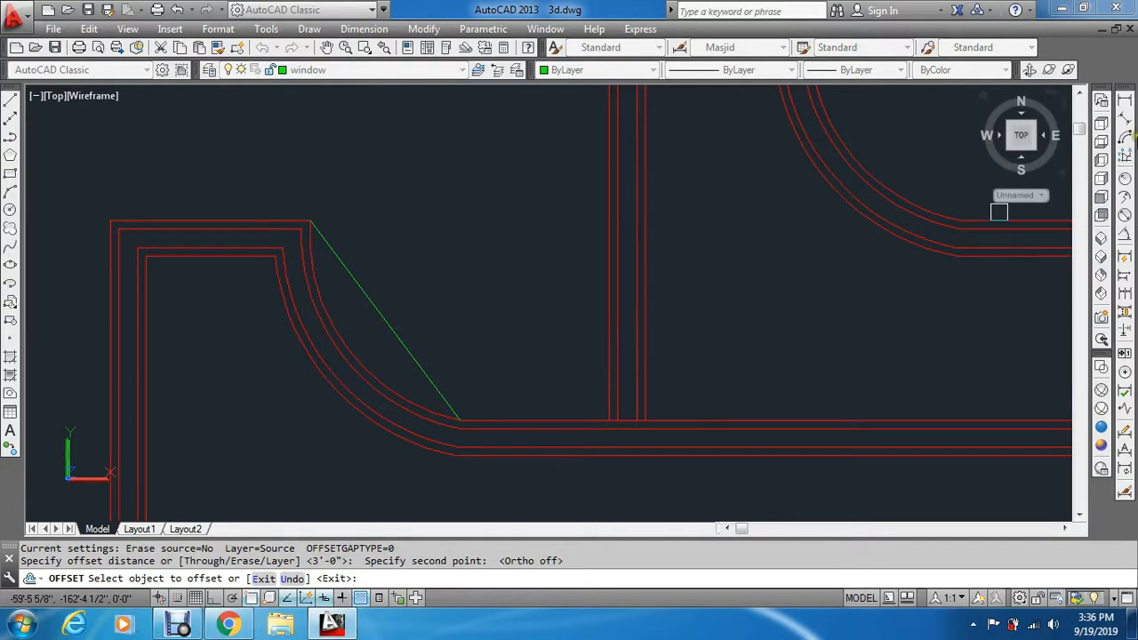
# In the front view of the 3D model, offset the diagonal line 0'-11 1/4" toward its lower left.
pyautogui.click(1099, 102)
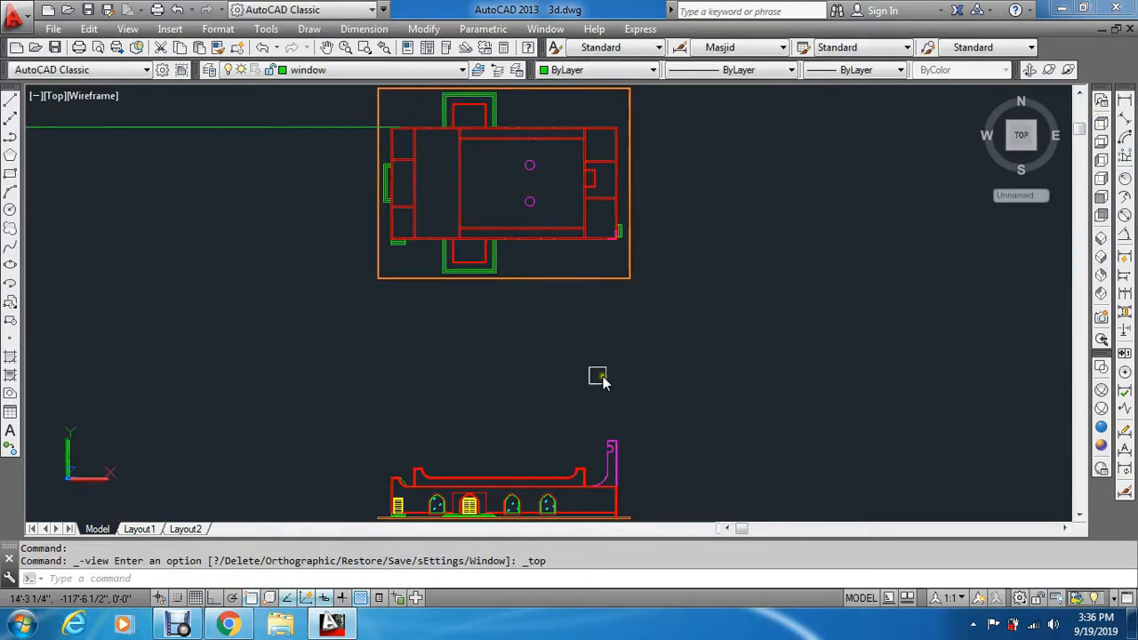
pyautogui.click(1104, 199)
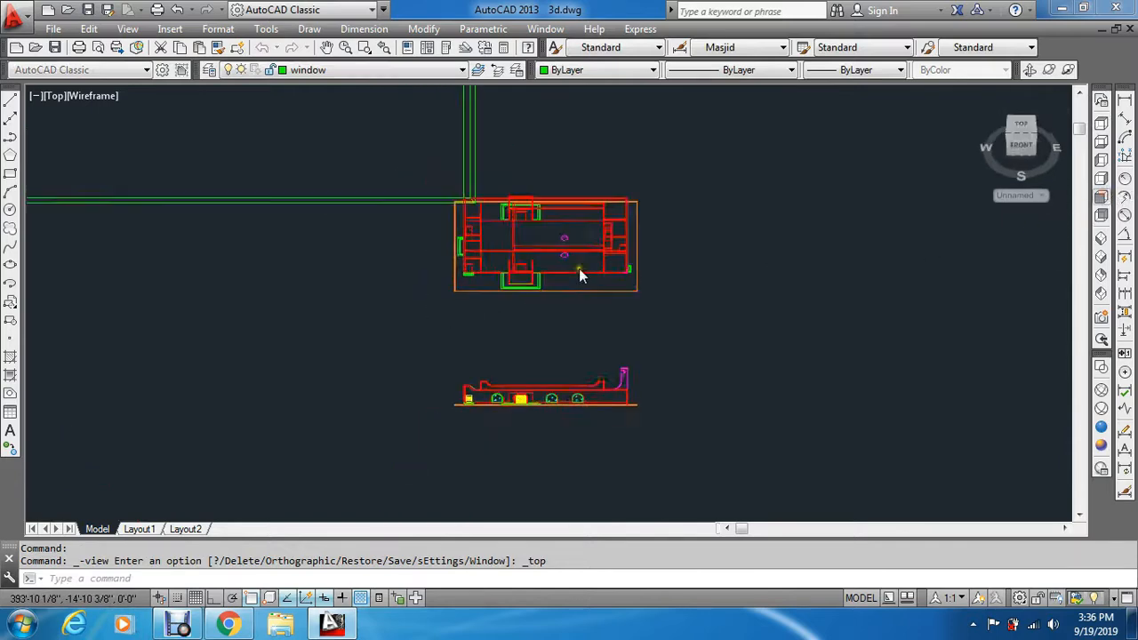
pyautogui.scroll(2, 449, 124)
pyautogui.moveTo(449, 126); pyautogui.dragTo(528, 472, button='middle')
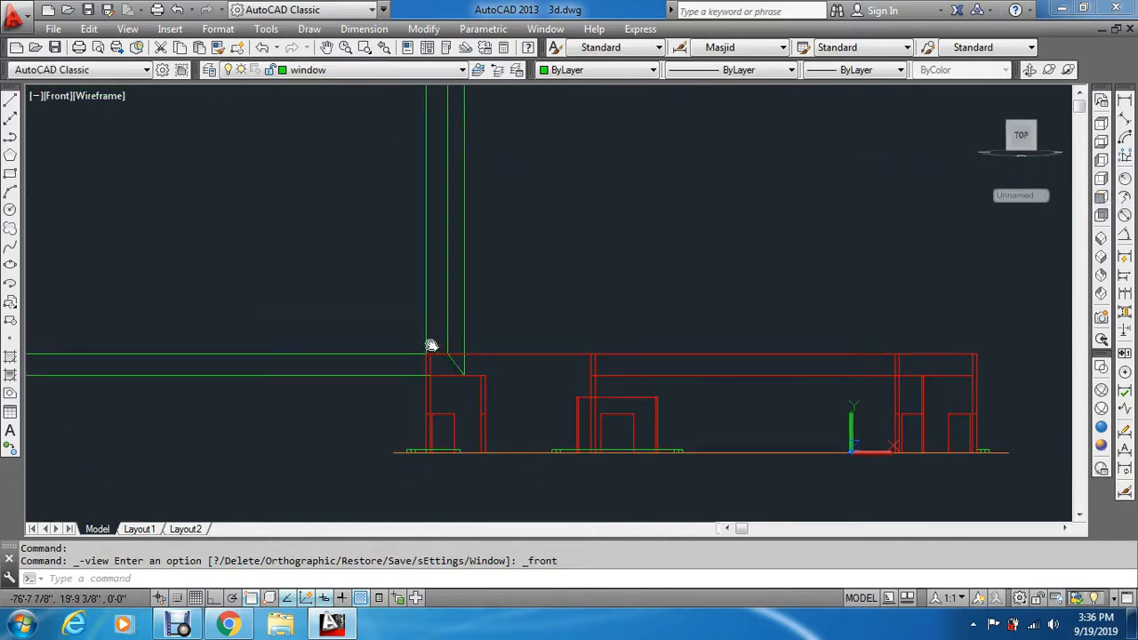
pyautogui.scroll(6, 455, 356)
pyautogui.write('o')
pyautogui.press('Return')
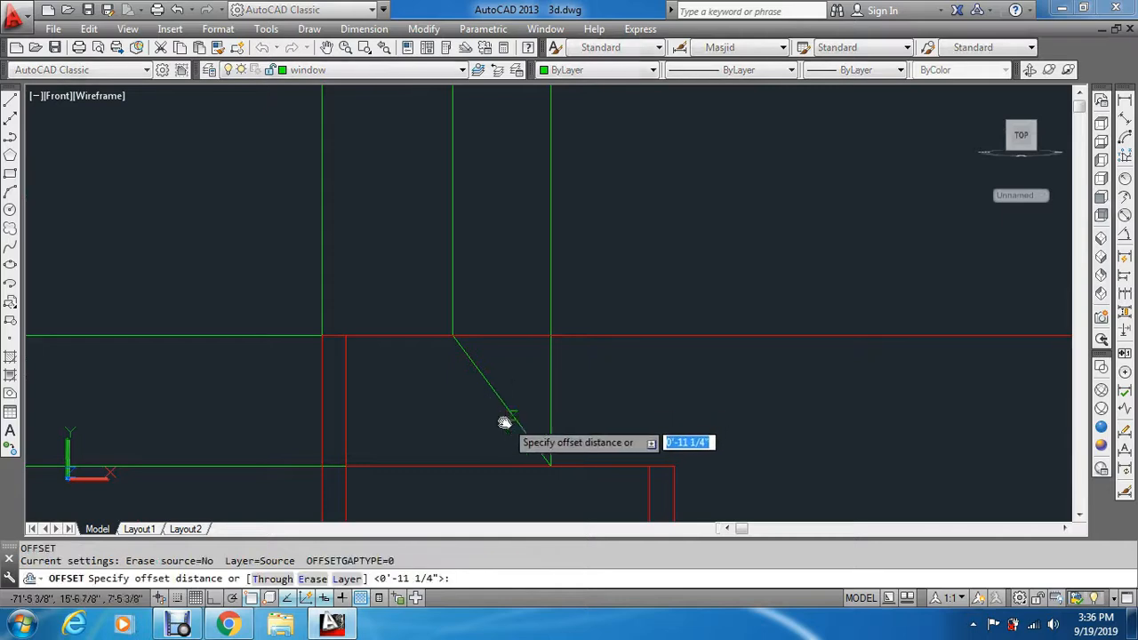
pyautogui.press('Return')
pyautogui.click(497, 394)
pyautogui.click(448, 436)
pyautogui.press('Escape')
pyautogui.press('Escape')
pyautogui.press('Escape')
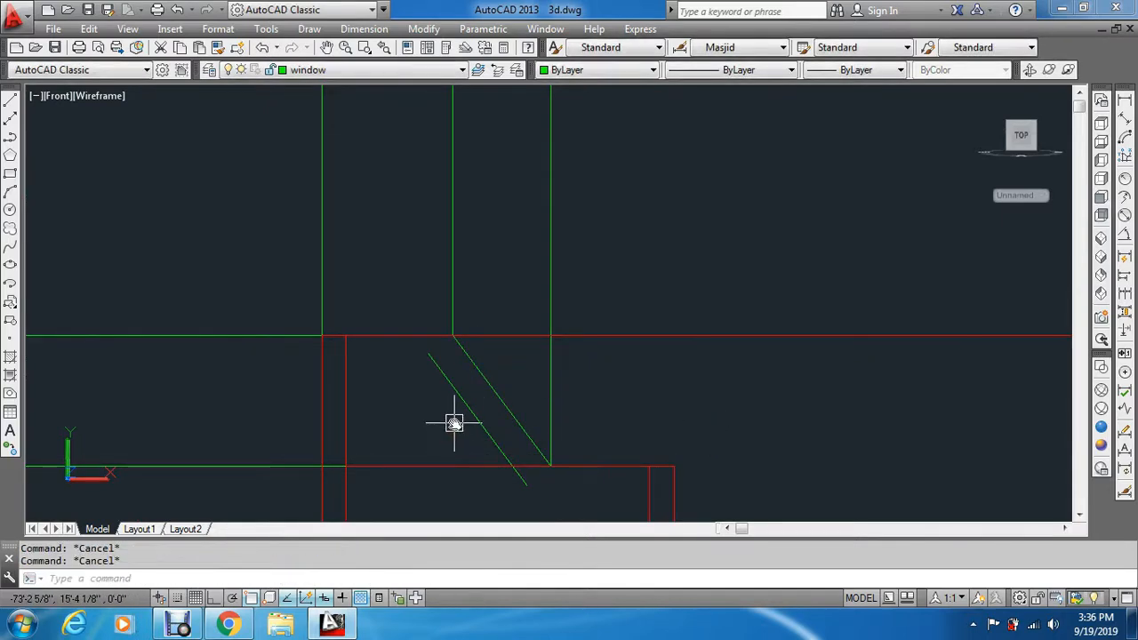
# Draw a three-point arc from the diagonal's upper end through the offset line's midpoint to the diagonal's lower end.
pyautogui.write('a')
pyautogui.press('Return')
pyautogui.scroll(3, 456, 412)
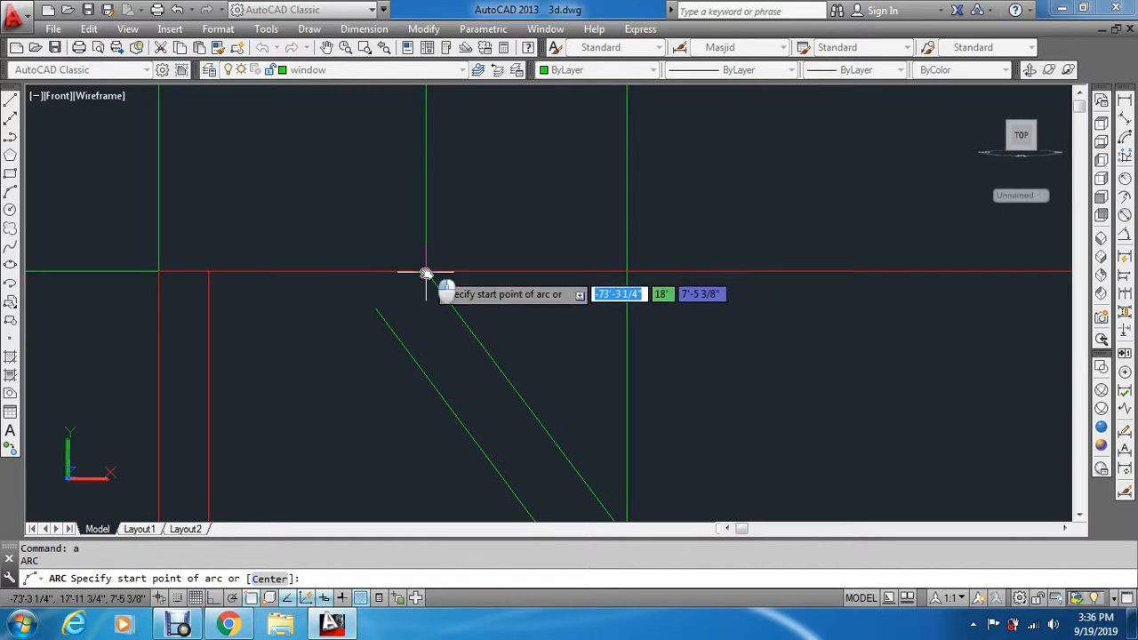
pyautogui.click(426, 272)
pyautogui.scroll(-2, 437, 326)
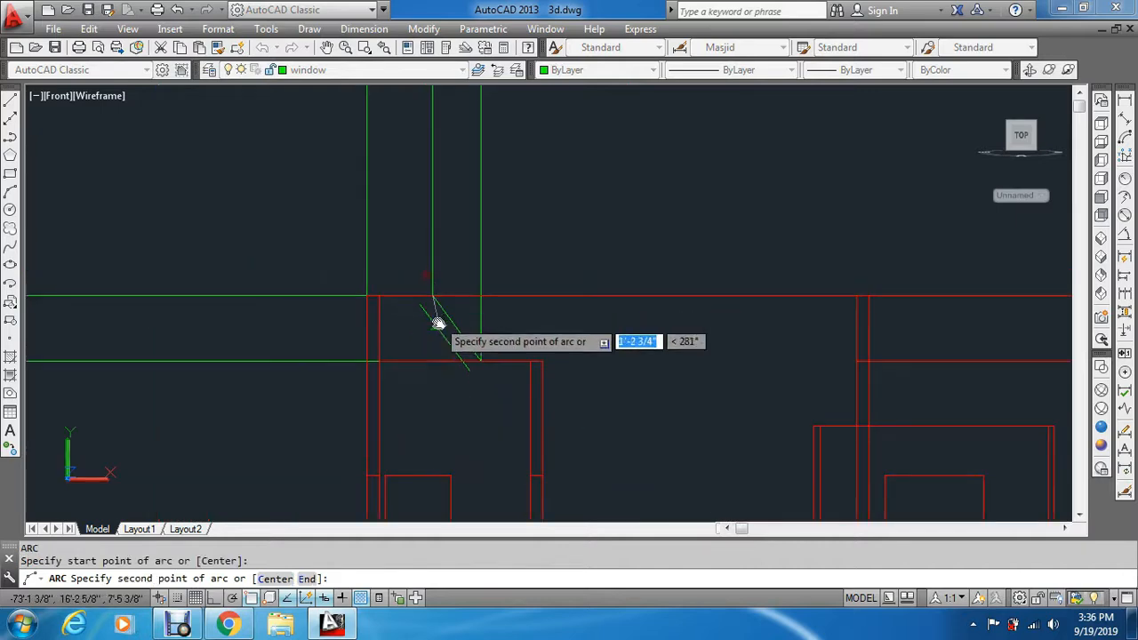
pyautogui.click(444, 317)
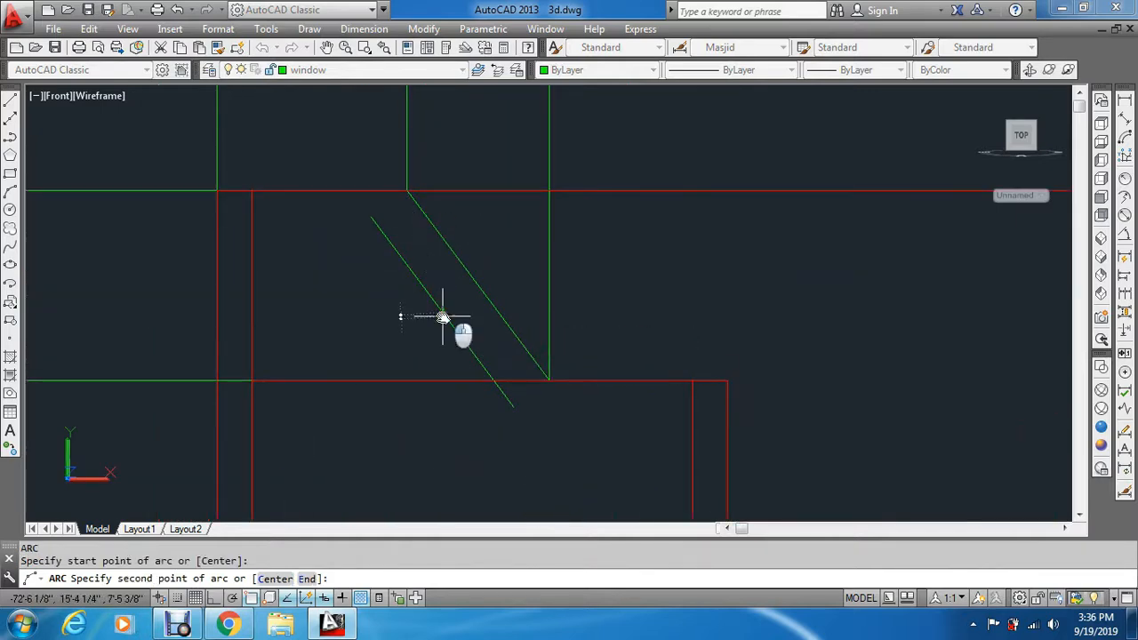
pyautogui.scroll(3, 546, 373)
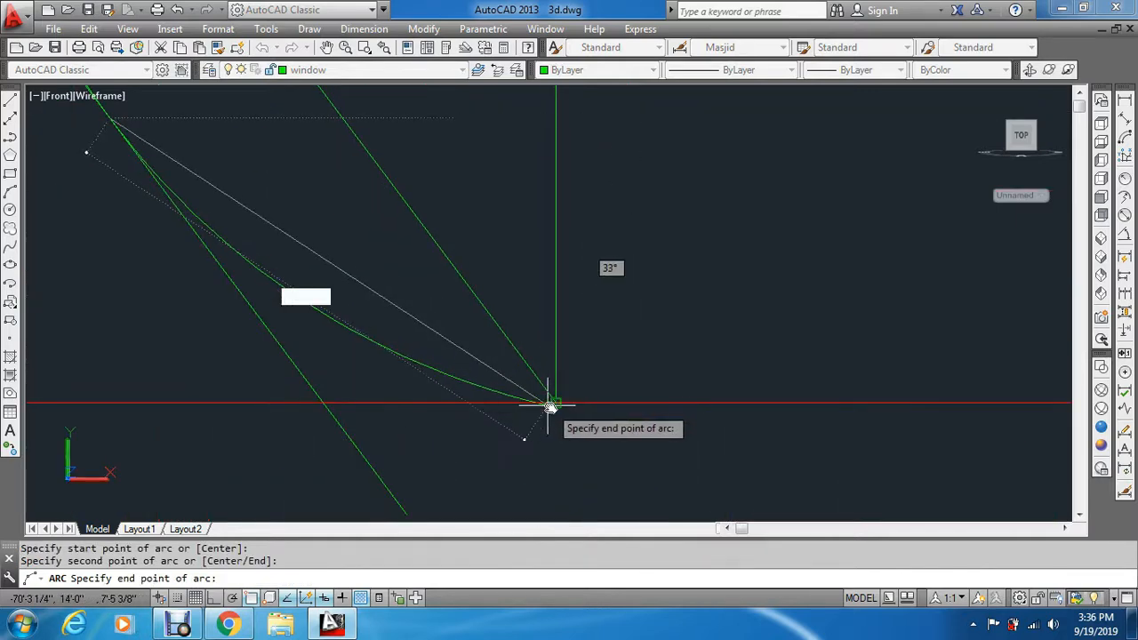
pyautogui.click(556, 405)
pyautogui.scroll(-2, 551, 391)
pyautogui.press('Escape')
pyautogui.press('Escape')
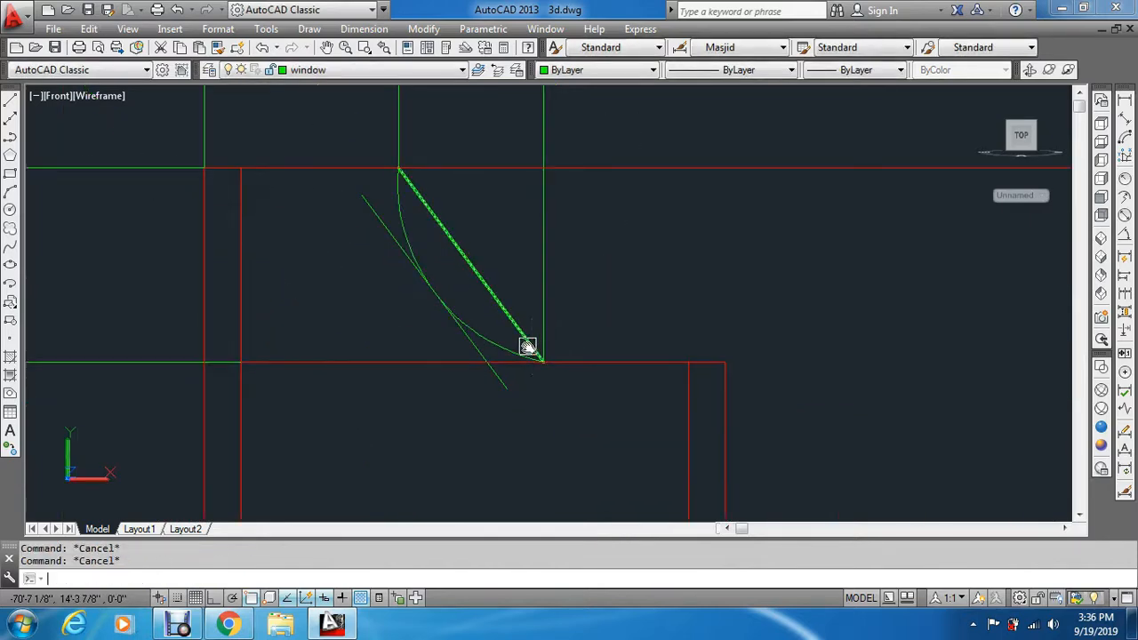
# Erase the offset line and the diagonal line, keeping the arc.
pyautogui.write('e')
pyautogui.press('Return')
pyautogui.click(369, 203)
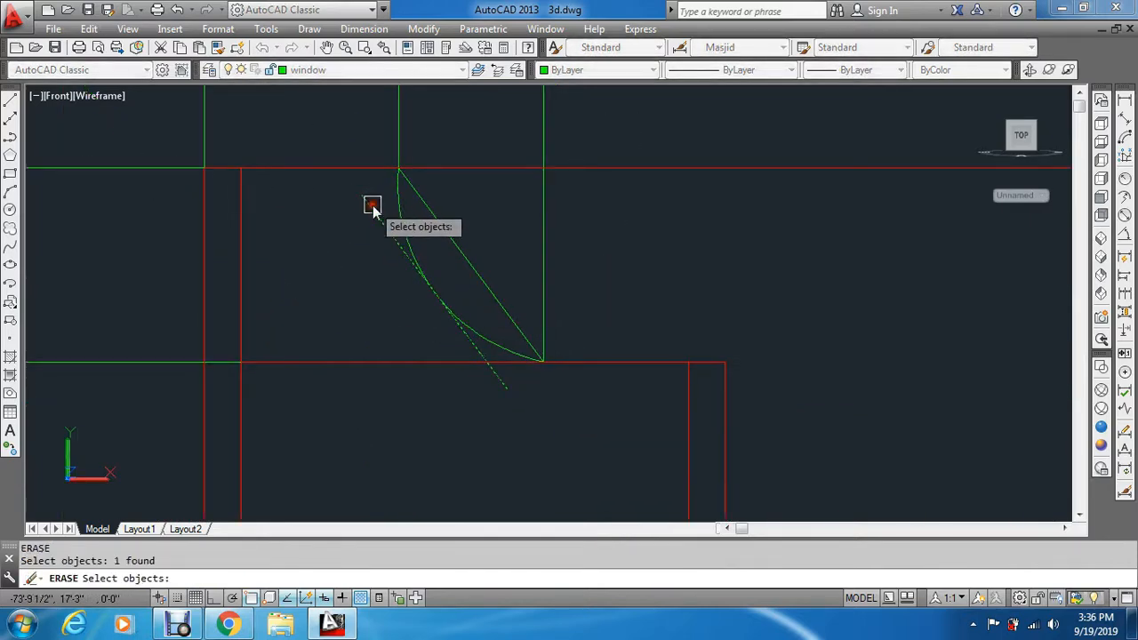
pyautogui.press('Return')
pyautogui.press('Return')
pyautogui.click(451, 235)
pyautogui.press('Return')
pyautogui.scroll(-4, 460, 228)
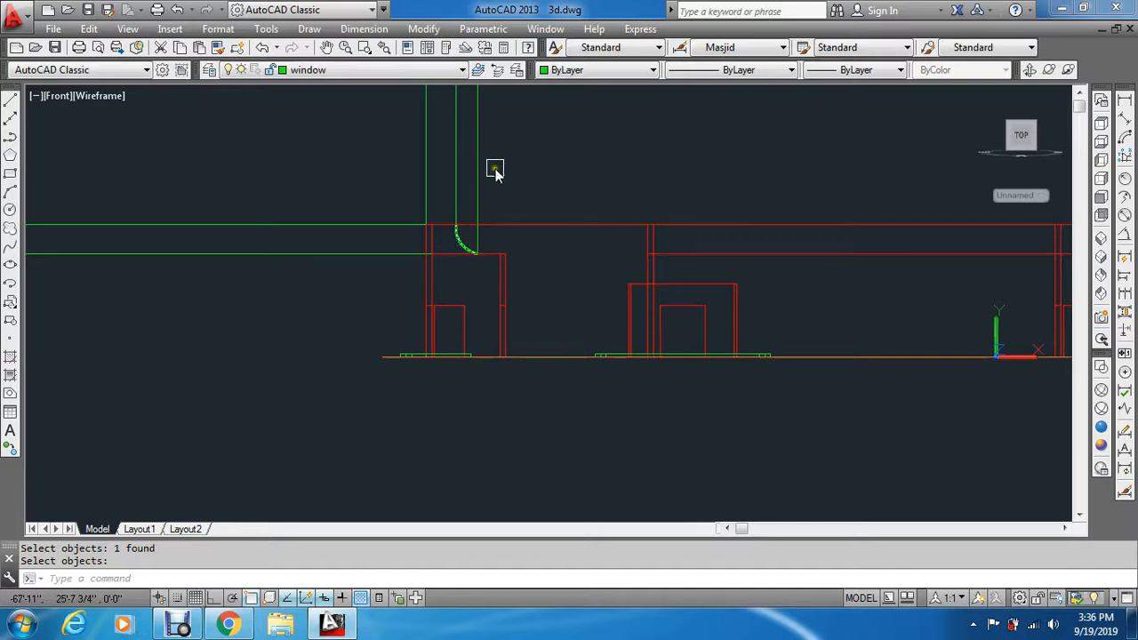
# Erase the three vertical rays and the two horizontal rays around the arc.
pyautogui.scroll(3, 496, 172)
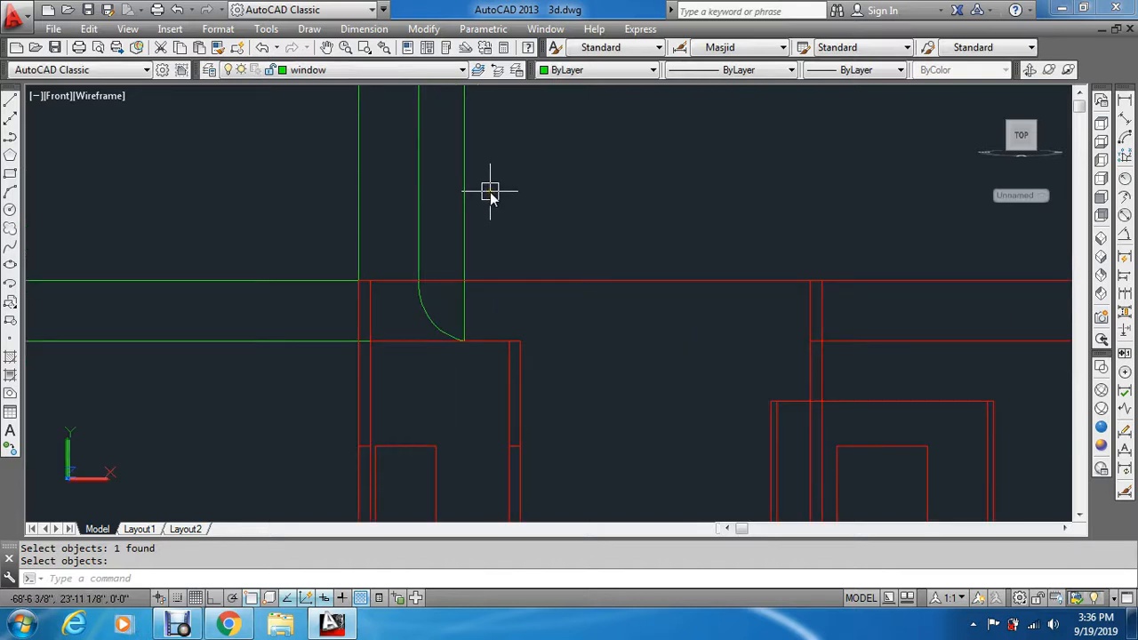
pyautogui.press('Return')
pyautogui.click(516, 142)
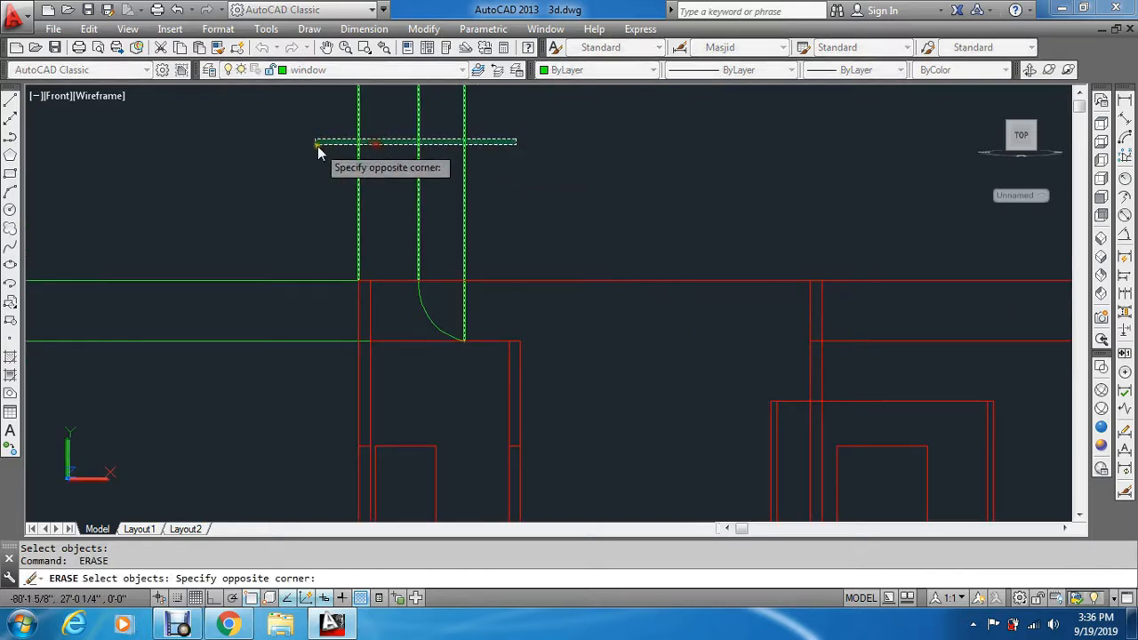
pyautogui.click(317, 146)
pyautogui.press('Return')
pyautogui.press('Return')
pyautogui.click(301, 175)
pyautogui.click(231, 369)
pyautogui.press('Return')
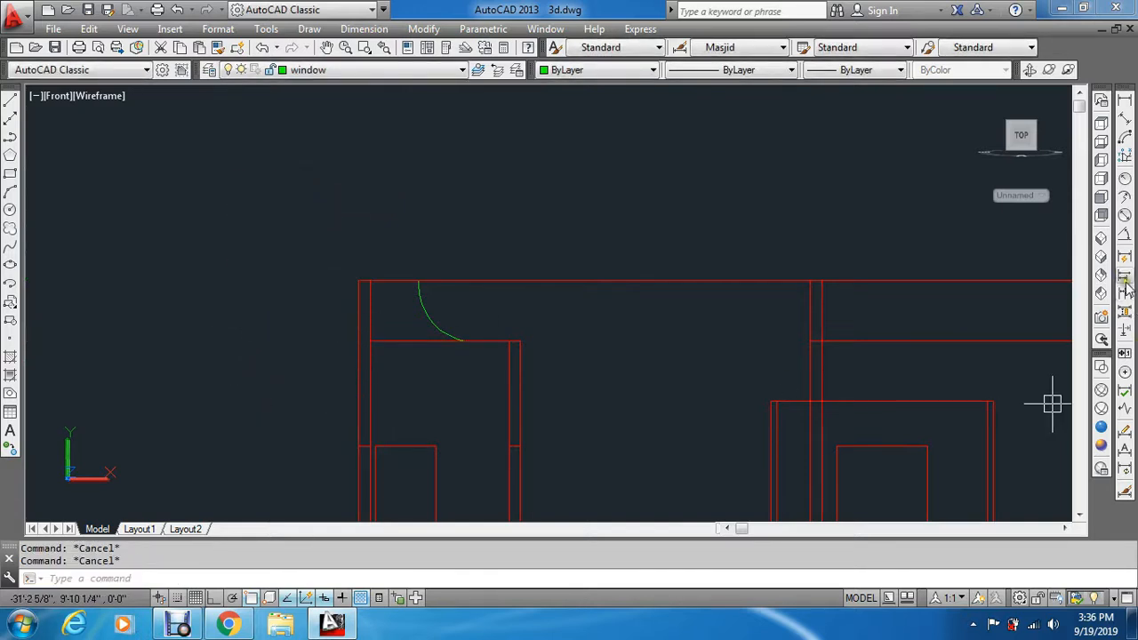
# In the SW isometric view, move the arc 50' from the rear wall's top outer corner to the matching corner of the front wall.
pyautogui.click(1101, 248)
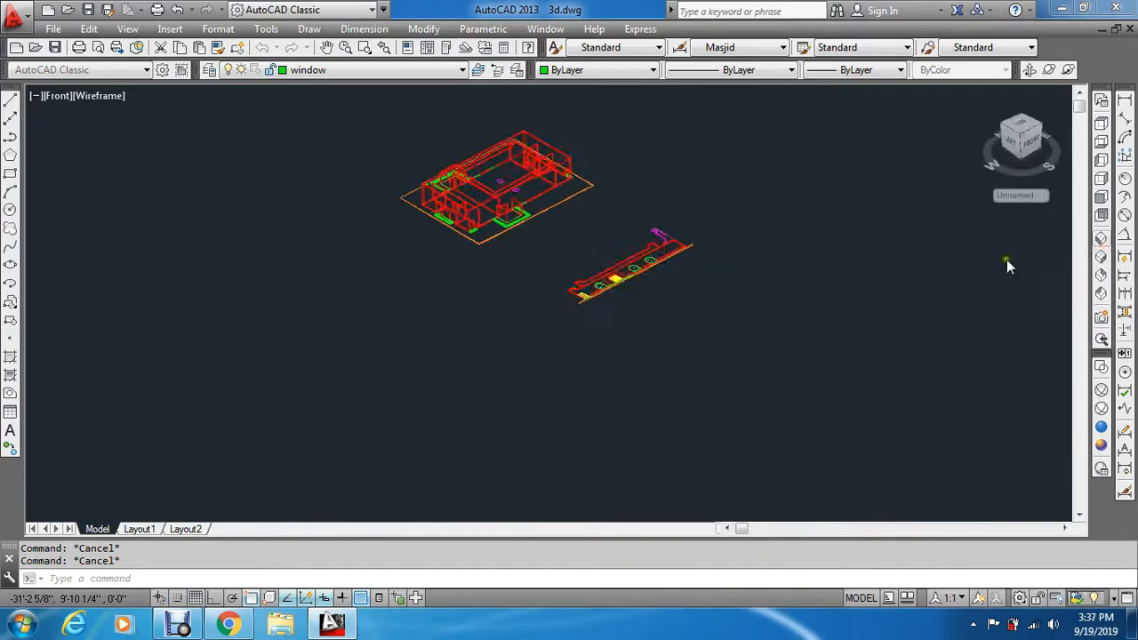
pyautogui.scroll(3, 554, 275)
pyautogui.press('Escape')
pyautogui.press('Escape')
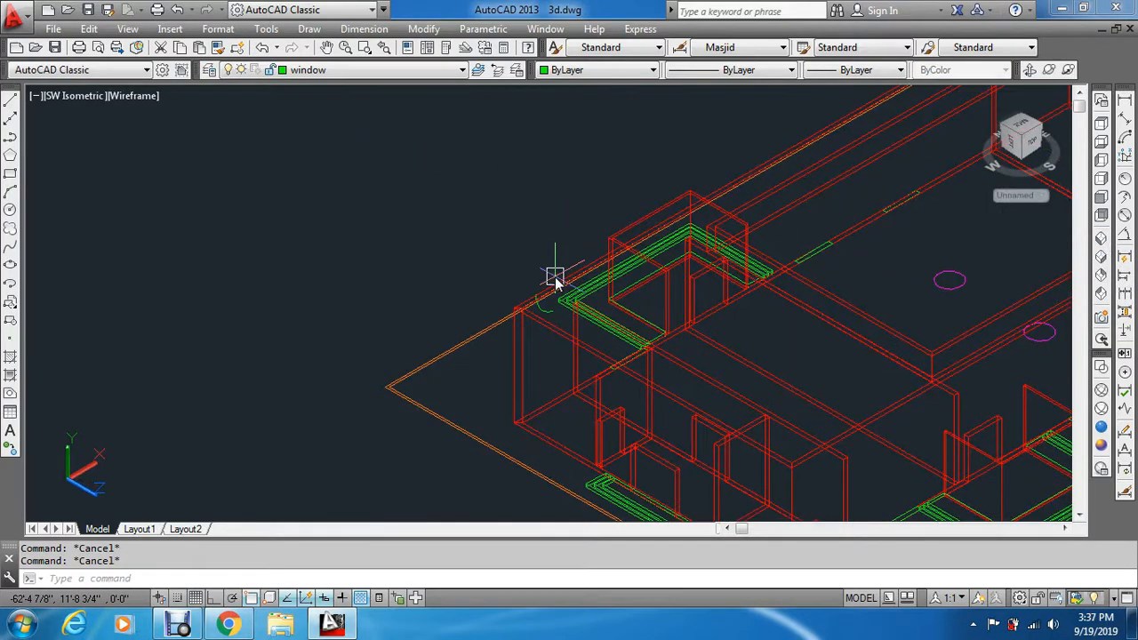
pyautogui.write('m')
pyautogui.press('Return')
pyautogui.scroll(4, 556, 313)
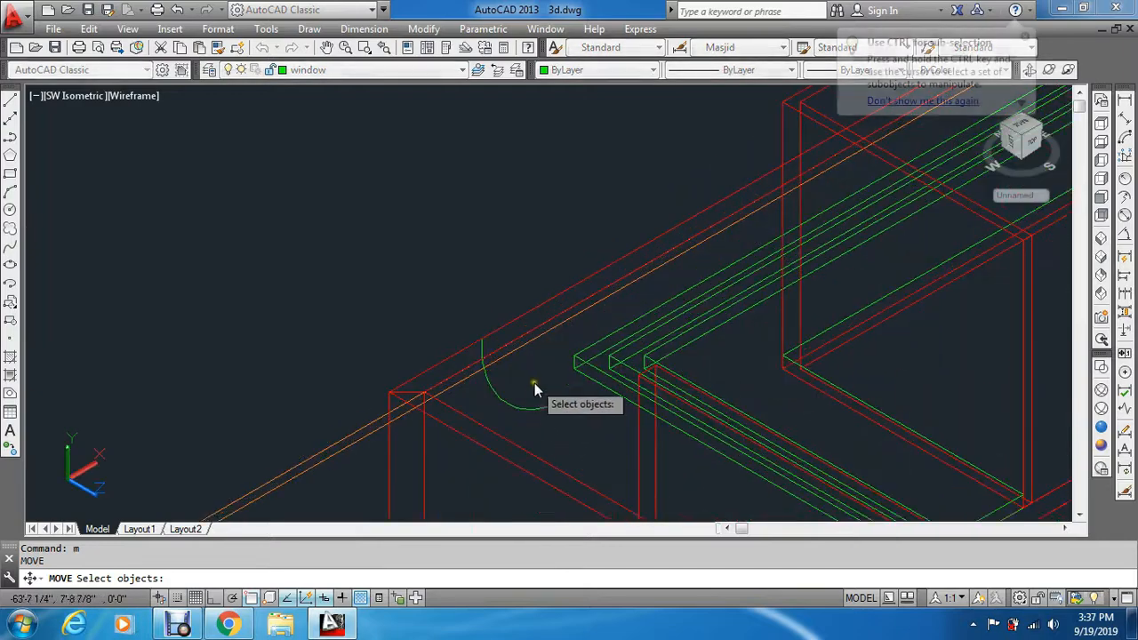
pyautogui.click(531, 406)
pyautogui.press('Return')
pyautogui.scroll(3, 387, 395)
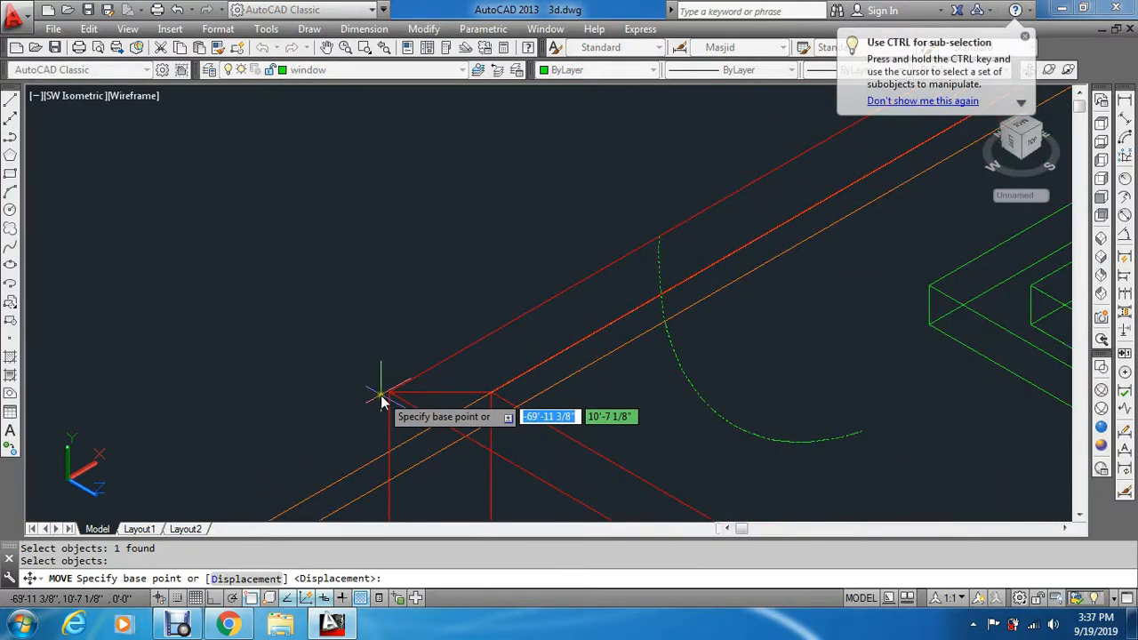
pyautogui.click(389, 393)
pyautogui.scroll(-3, 391, 383)
pyautogui.scroll(-5, 392, 383)
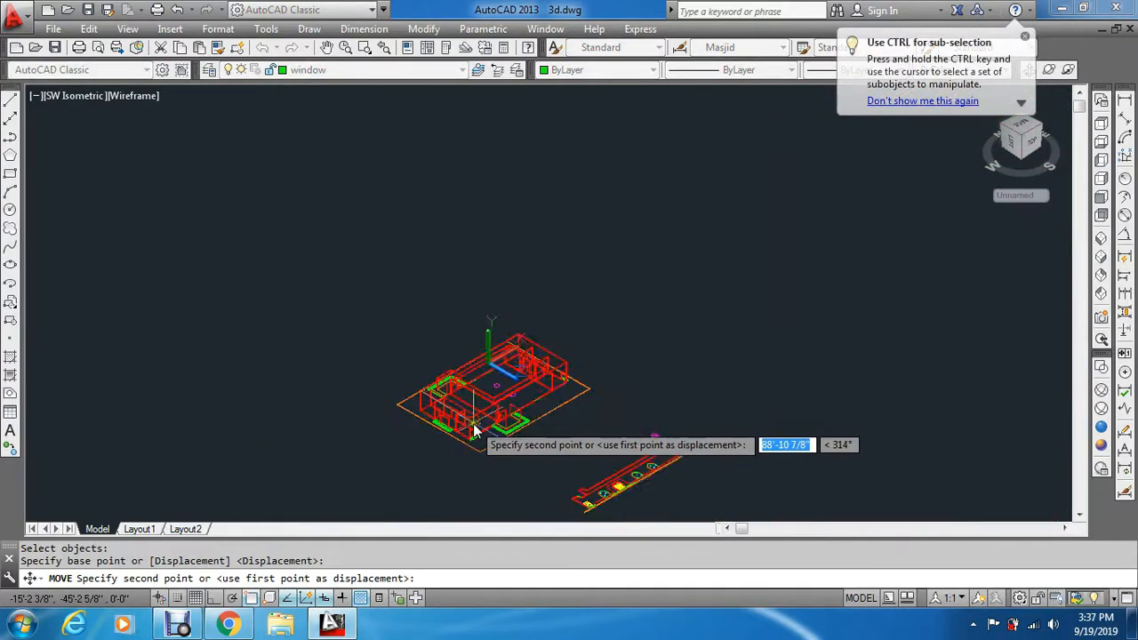
pyautogui.scroll(7, 438, 402)
pyautogui.scroll(2, 355, 373)
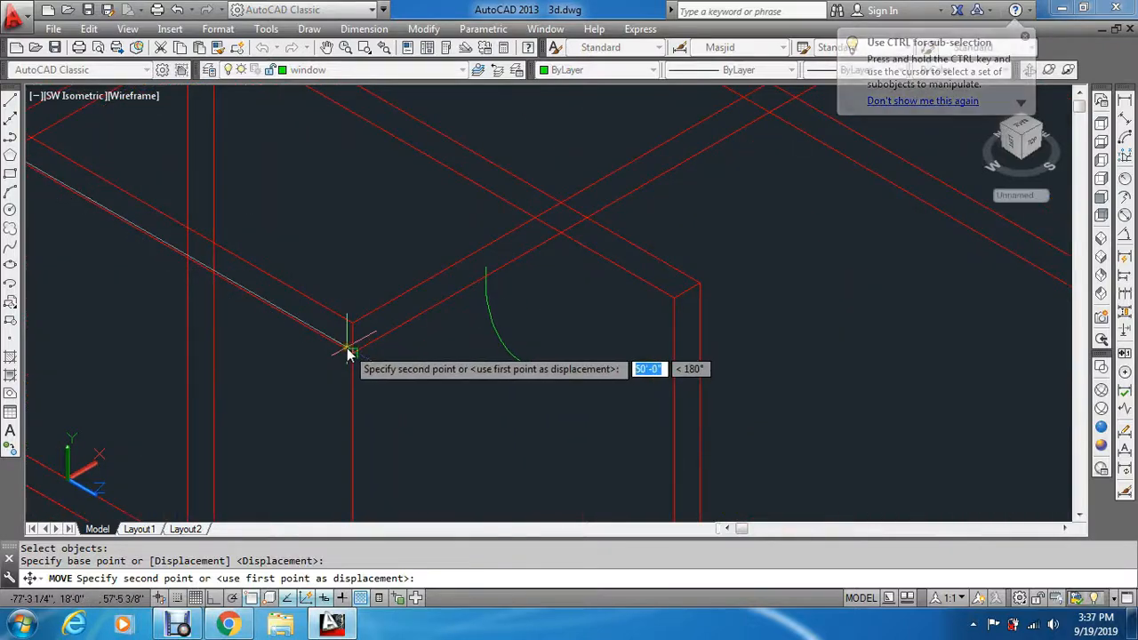
pyautogui.press('Escape')
pyautogui.press('Escape')
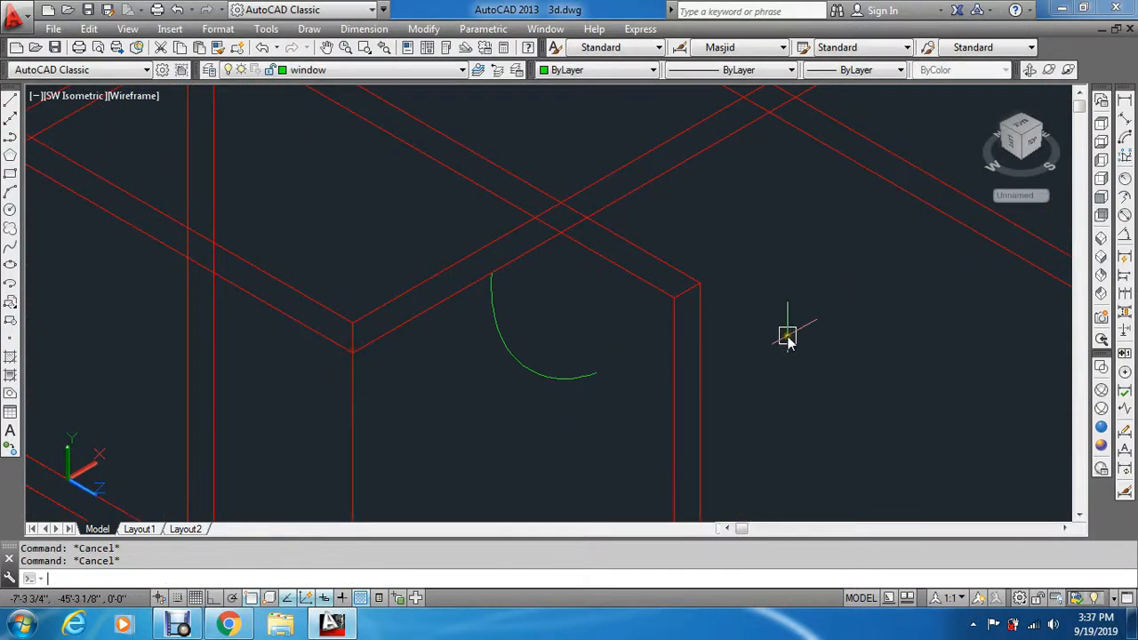
# In the front view, mirror the arc about a vertical axis through the top wall edge's midpoint, keeping the original.
pyautogui.click(1101, 196)
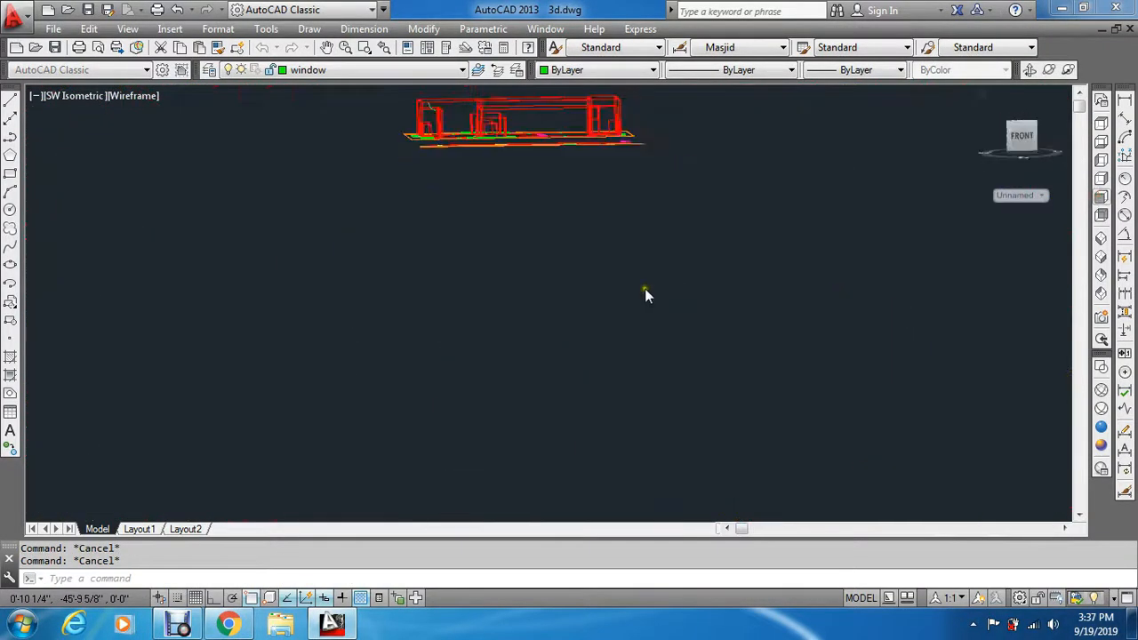
pyautogui.moveTo(445, 190); pyautogui.dragTo(470, 464, button='middle')
pyautogui.scroll(4, 458, 336)
pyautogui.press('Escape')
pyautogui.press('Escape')
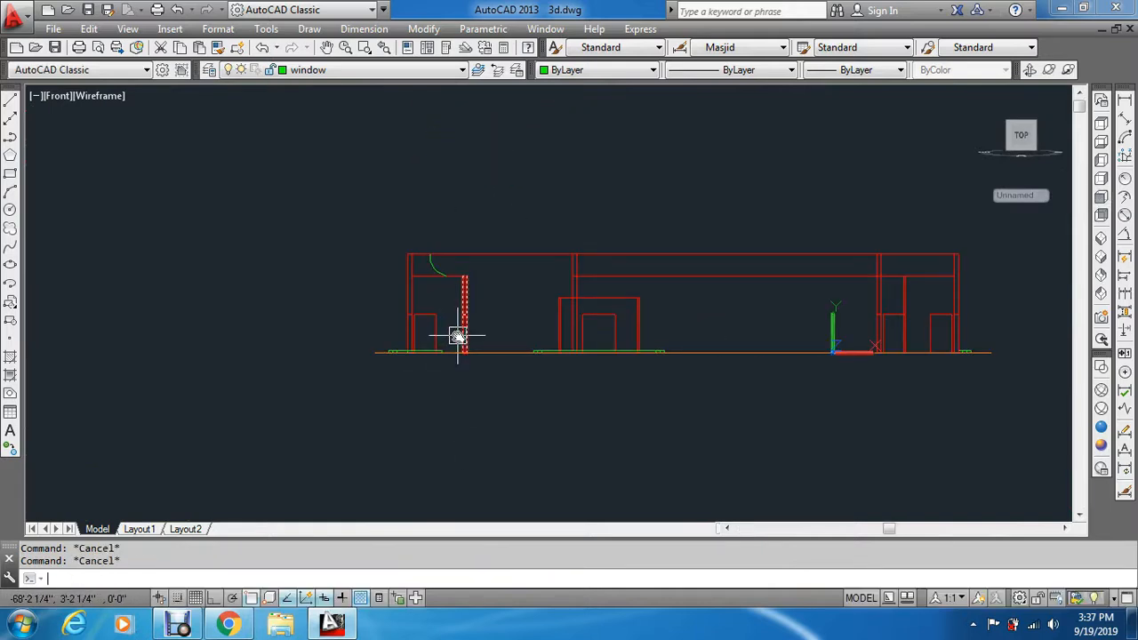
pyautogui.write('mi')
pyautogui.press('Return')
pyautogui.scroll(4, 449, 289)
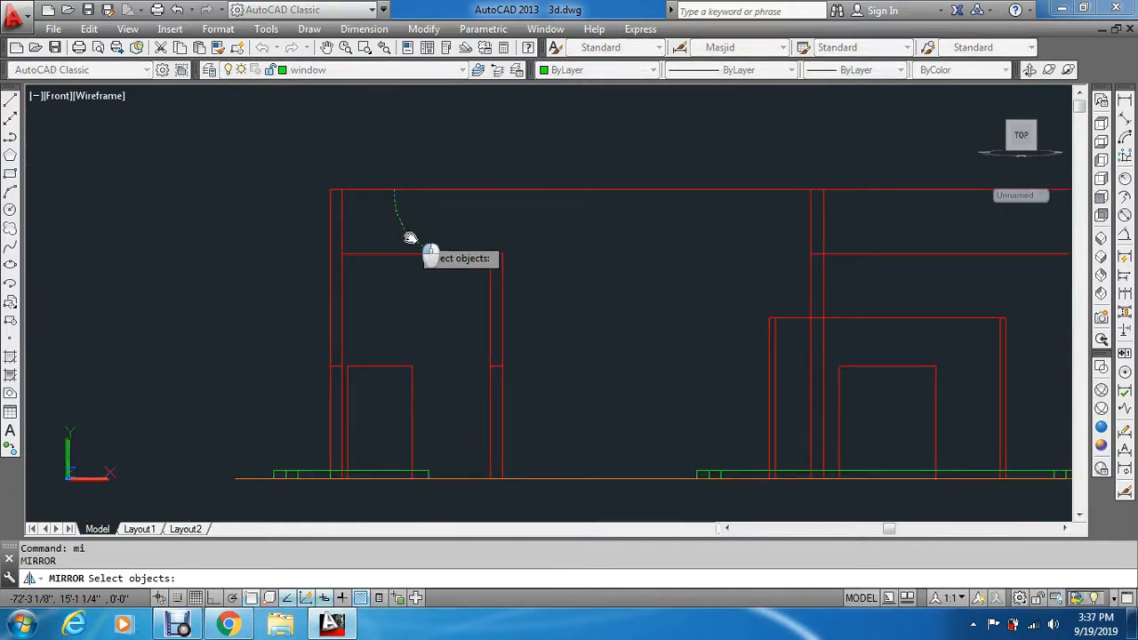
pyautogui.click(409, 237)
pyautogui.scroll(-8, 430, 258)
pyautogui.press('Return')
pyautogui.scroll(2, 580, 239)
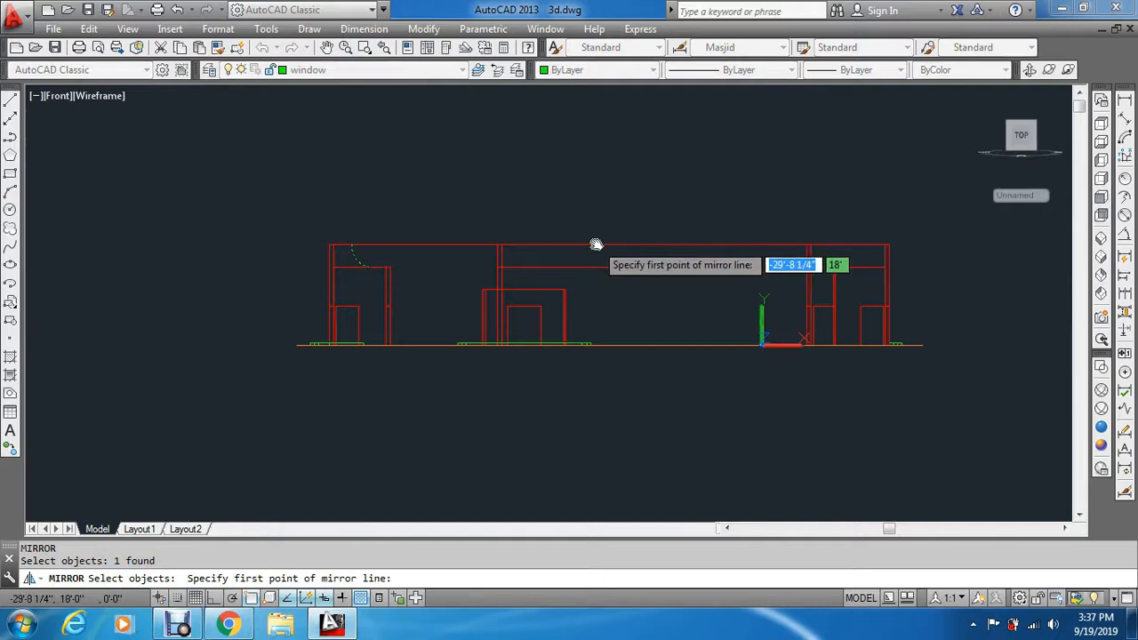
pyautogui.click(609, 245)
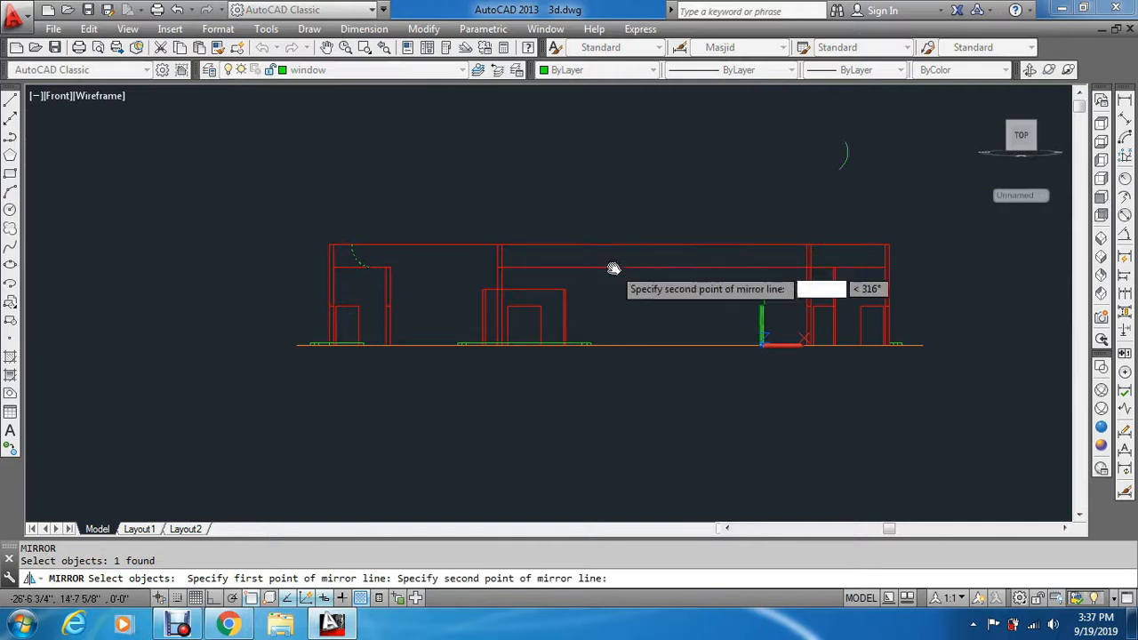
pyautogui.press('F8')
pyautogui.click(607, 415)
pyautogui.press('Return')
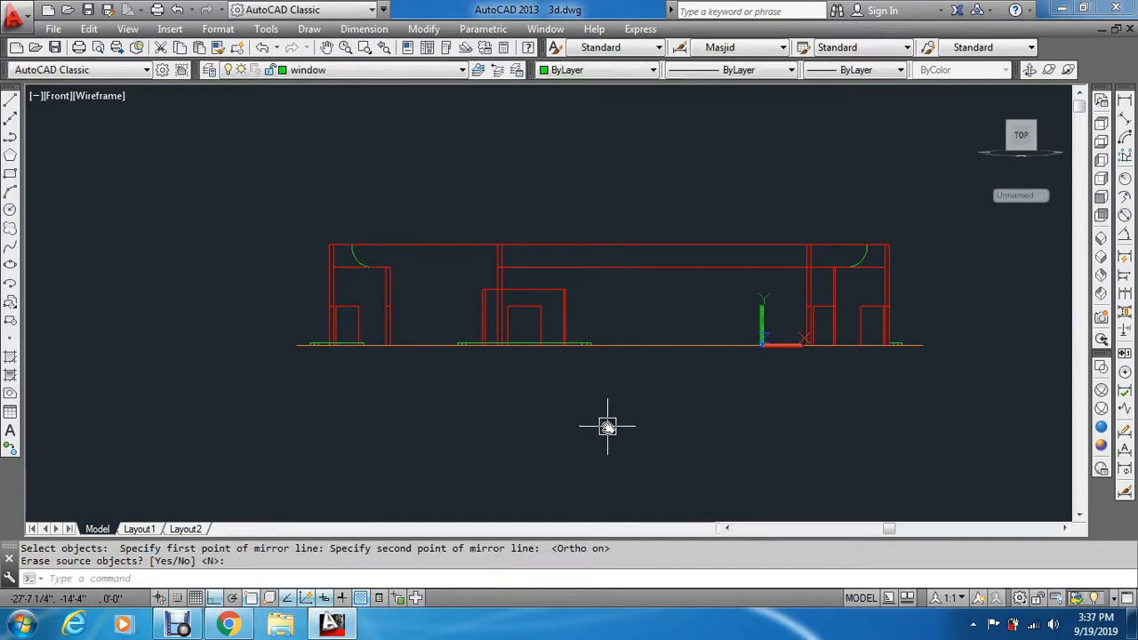
pyautogui.press('Escape')
pyautogui.press('Escape')
# Draw a polyline from the original arc's upper end along the wall top to the mirrored arc, adding an arc segment to its lower end.
pyautogui.press('Return')
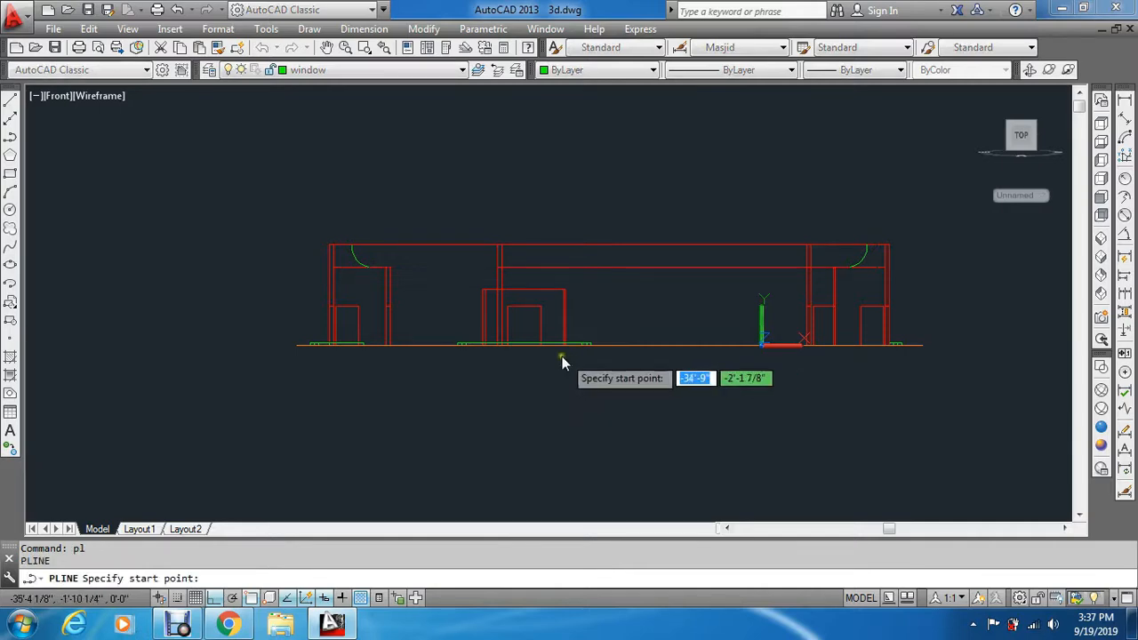
pyautogui.scroll(6, 353, 270)
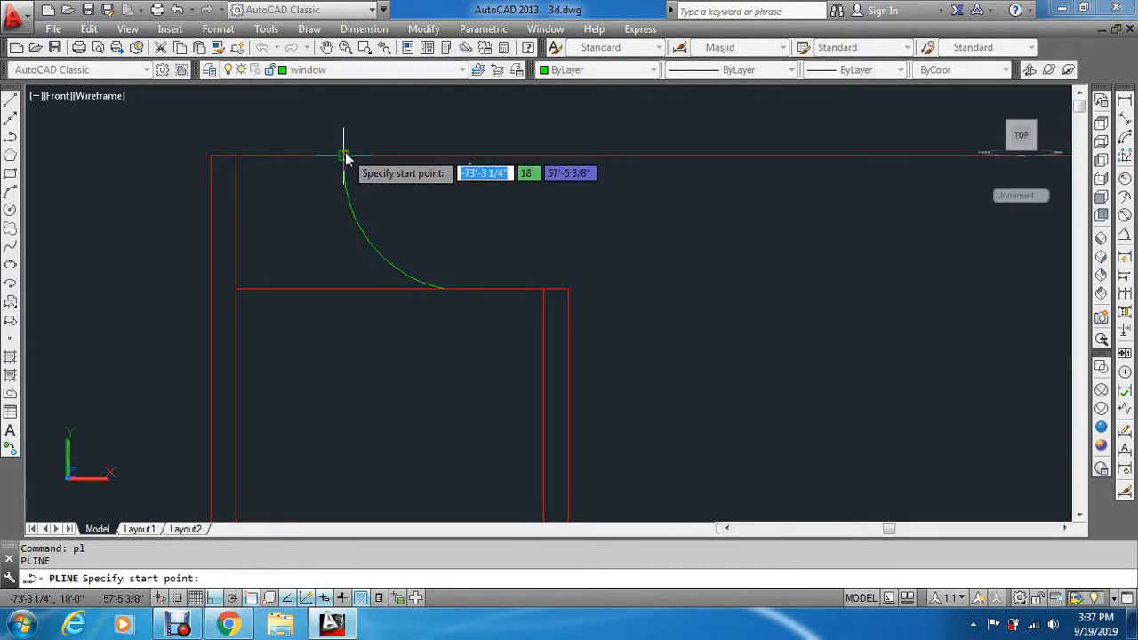
pyautogui.click(345, 156)
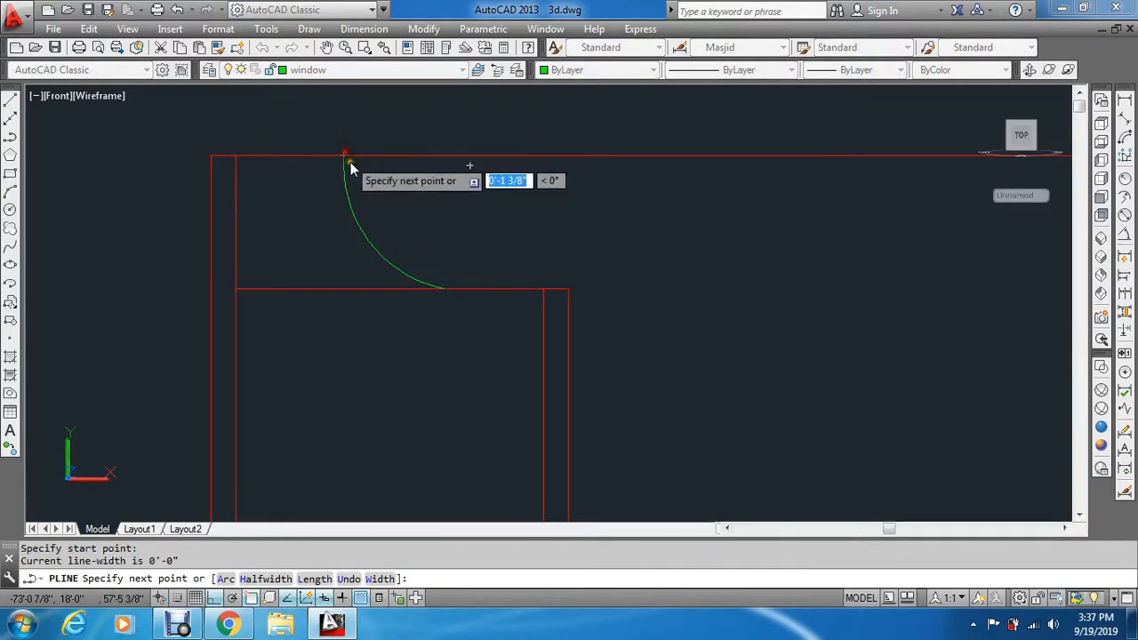
pyautogui.scroll(-8, 422, 224)
pyautogui.scroll(5, 655, 191)
pyautogui.scroll(2, 655, 191)
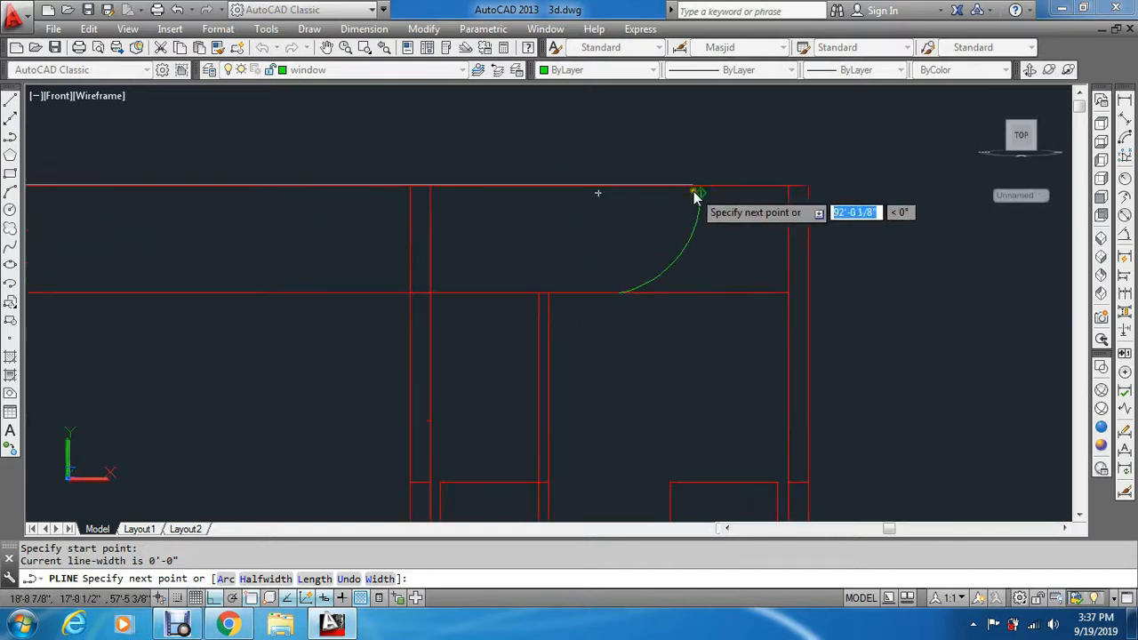
pyautogui.click(700, 187)
pyautogui.write('a')
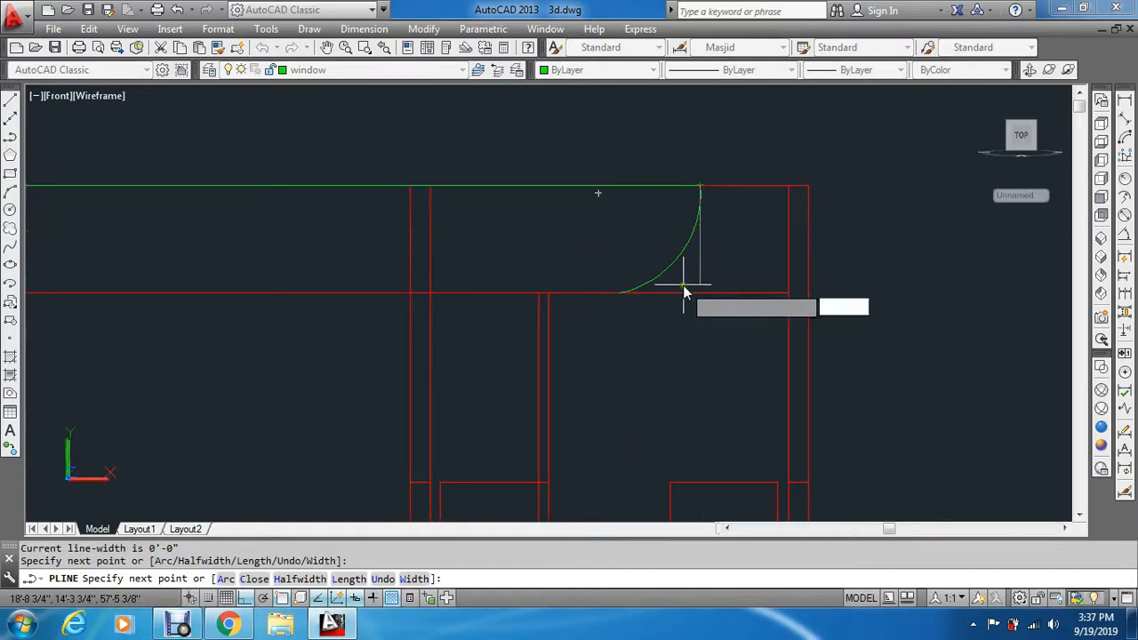
pyautogui.press('Return')
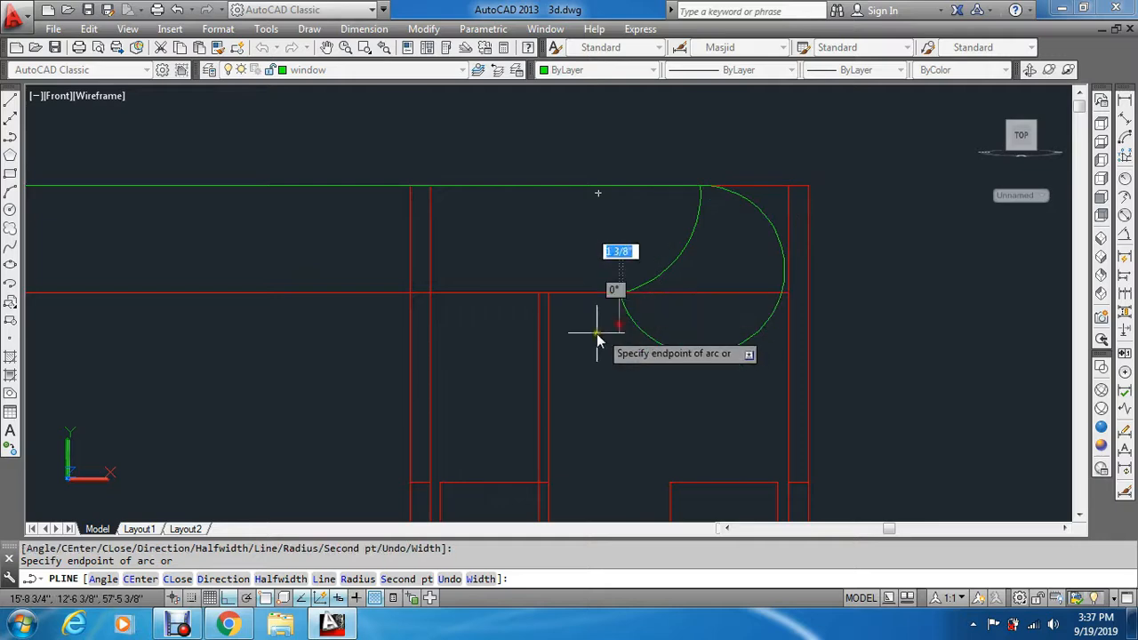
# Continue the polyline with a straight segment to the original arc's lower end and close the outline with an arc segment to the start point.
pyautogui.write('l')
pyautogui.press('Return')
pyautogui.scroll(-4, 556, 284)
pyautogui.scroll(-2, 498, 289)
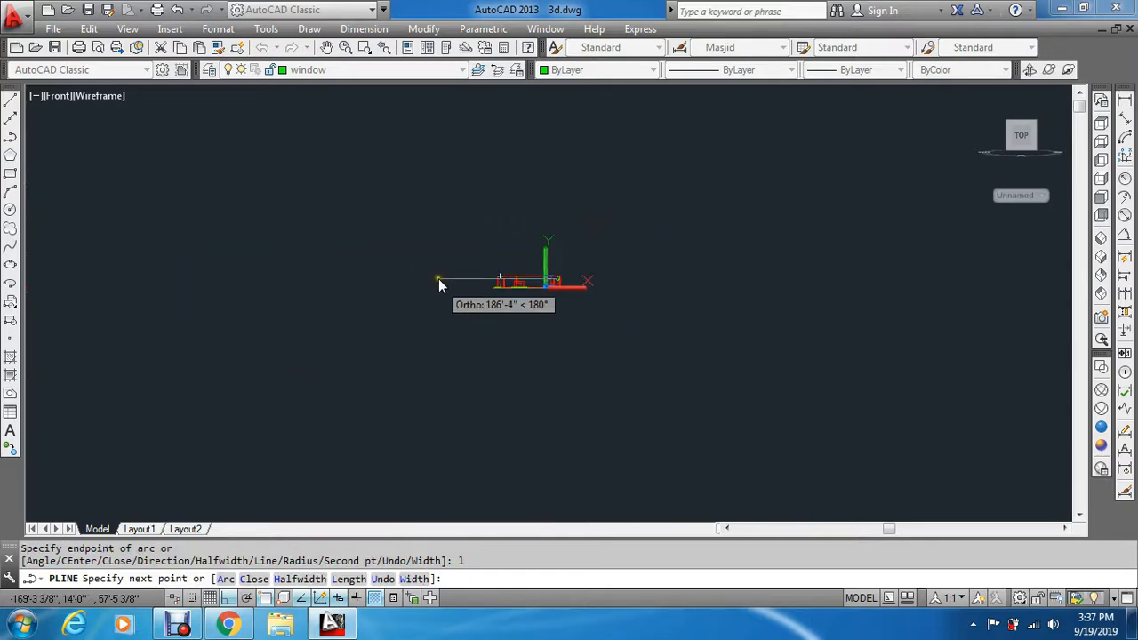
pyautogui.scroll(8, 516, 311)
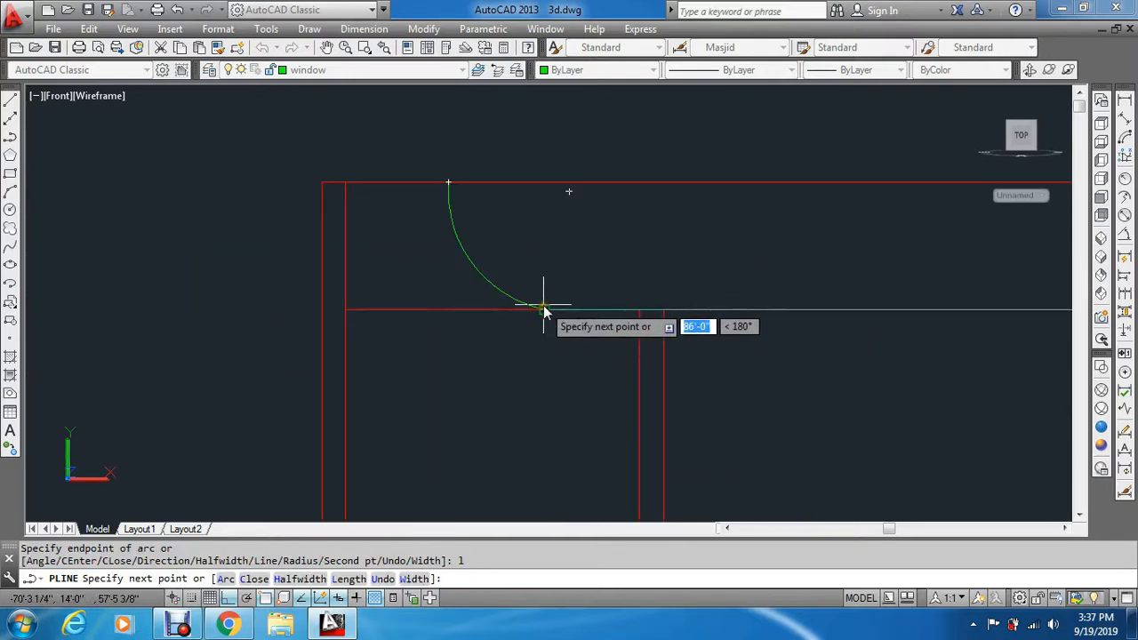
pyautogui.click(539, 309)
pyautogui.write('a')
pyautogui.press('Return')
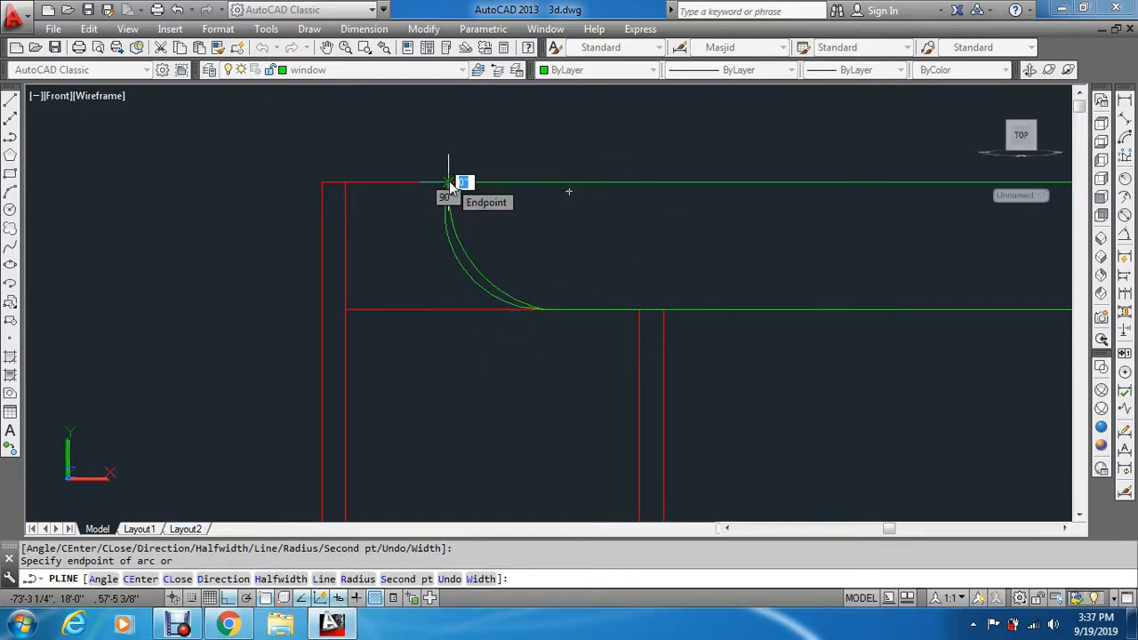
pyautogui.press('Escape')
# With Ortho off, stretch the midpoint of the polyline's closing arc segment onto the original arc.
pyautogui.scroll(2, 457, 266)
pyautogui.click(457, 270)
pyautogui.scroll(2, 460, 285)
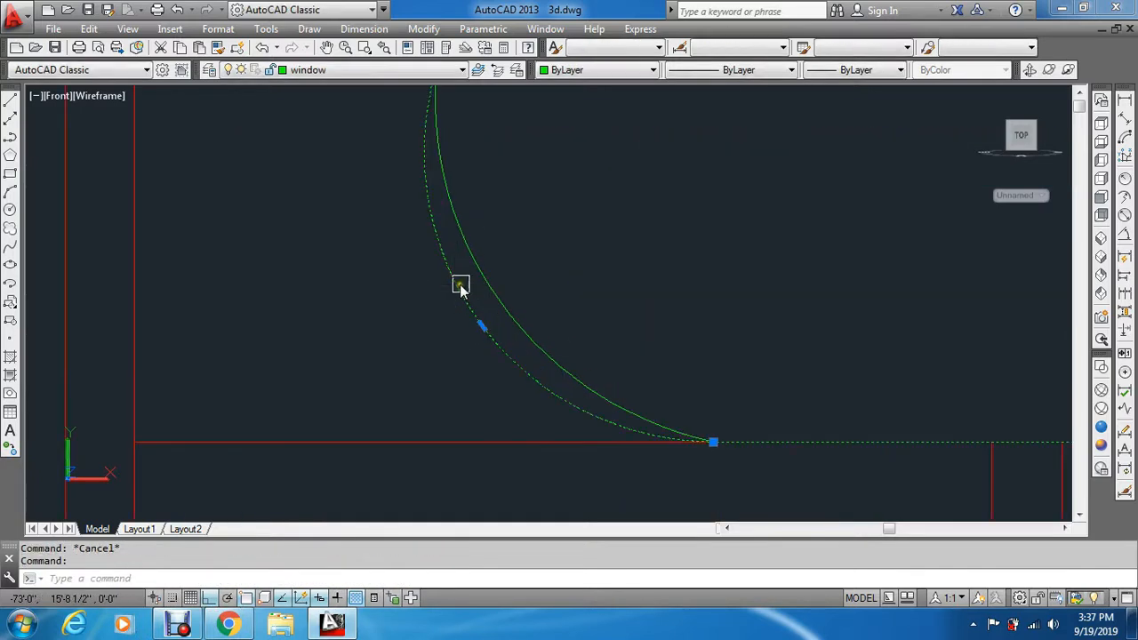
pyautogui.scroll(1, 460, 286)
pyautogui.click(490, 278)
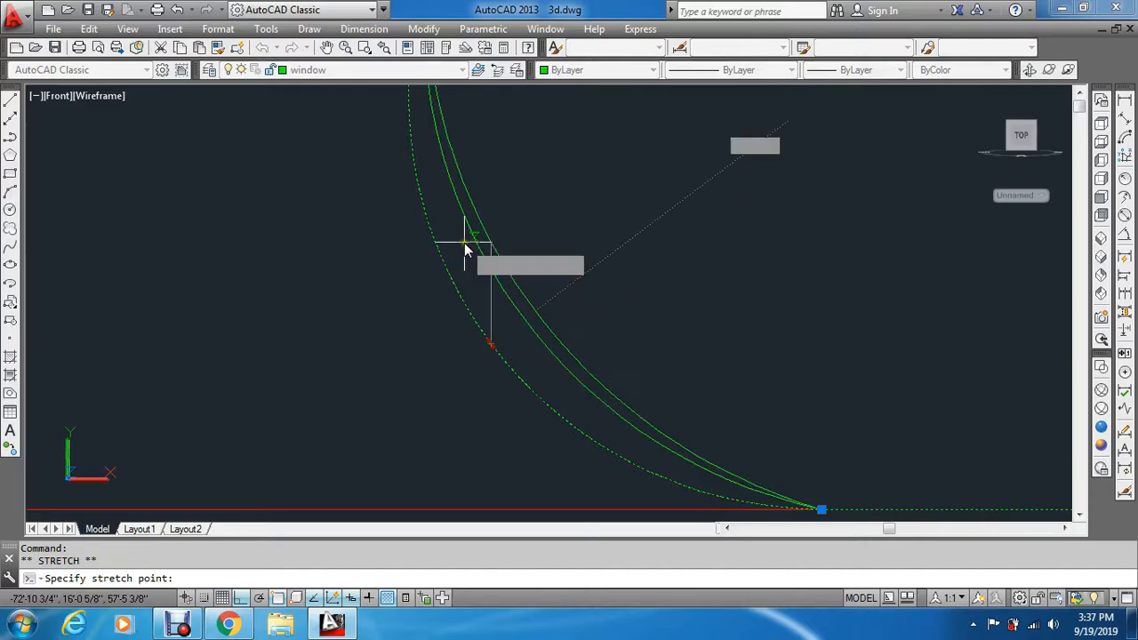
pyautogui.press('F8')
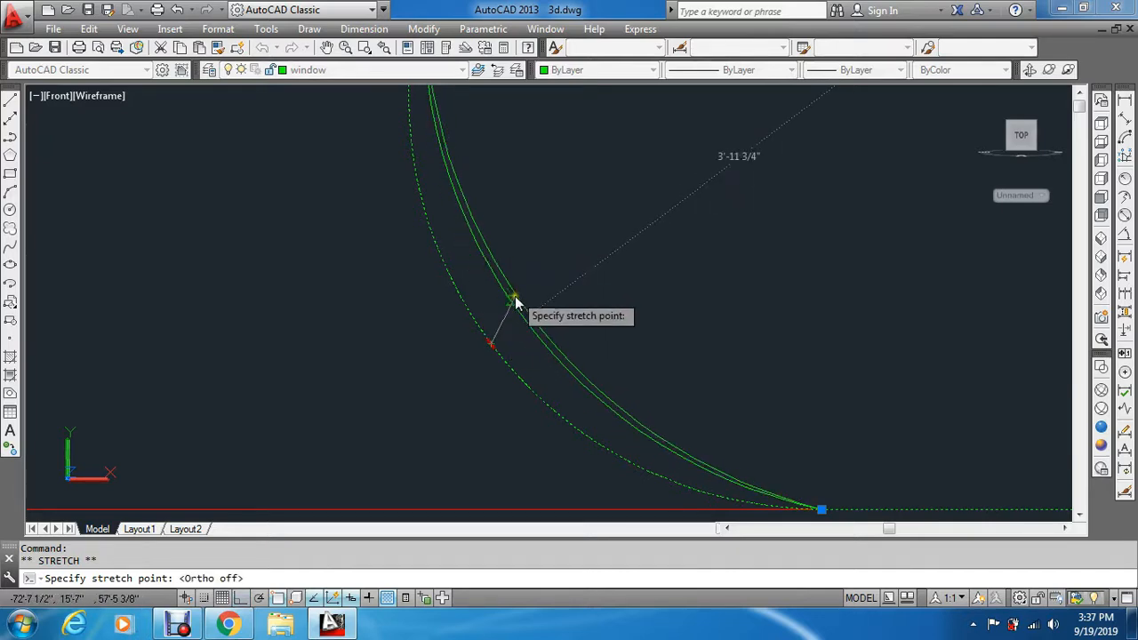
pyautogui.click(523, 320)
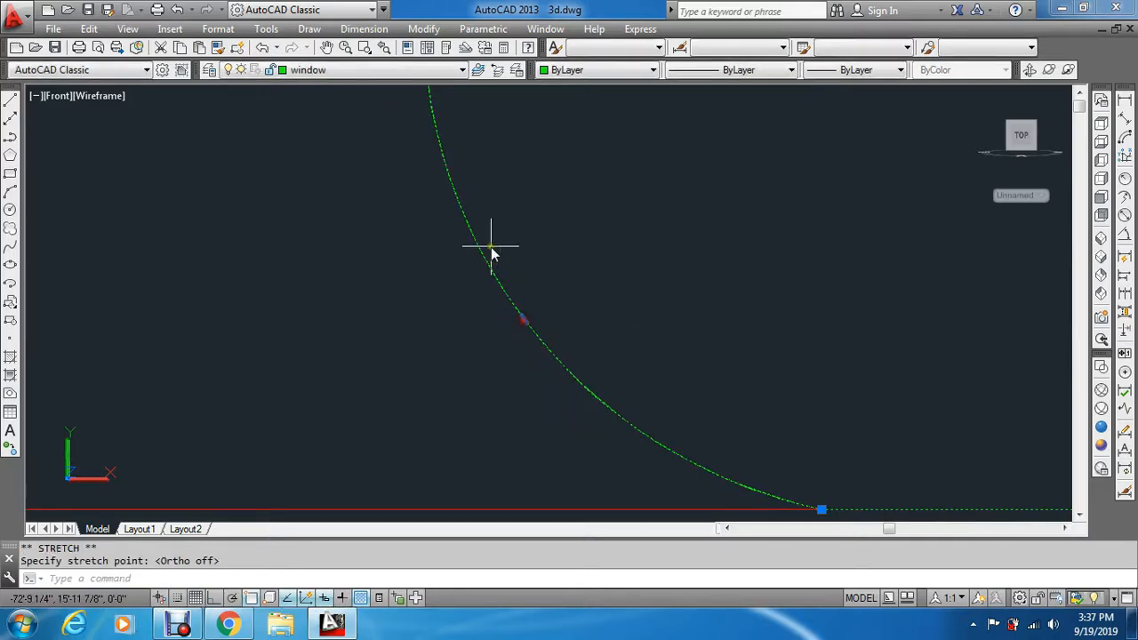
# Stretch the midpoint of the polyline's bulging arc segment at the opposite end onto the mirrored arc.
pyautogui.scroll(-5, 488, 302)
pyautogui.scroll(6, 928, 303)
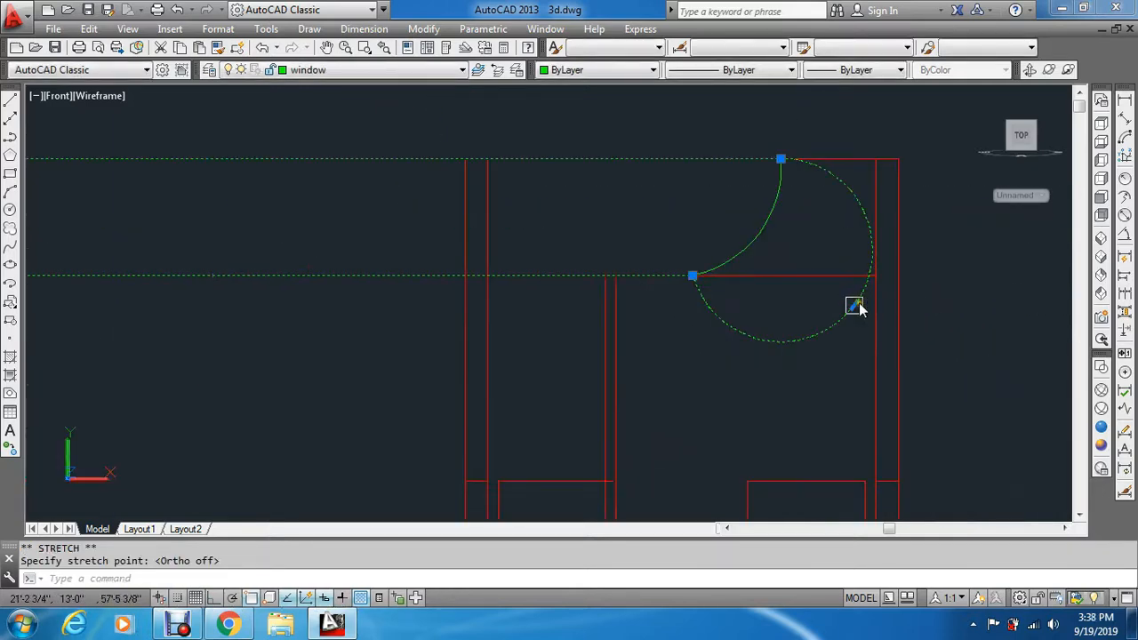
pyautogui.scroll(5, 857, 310)
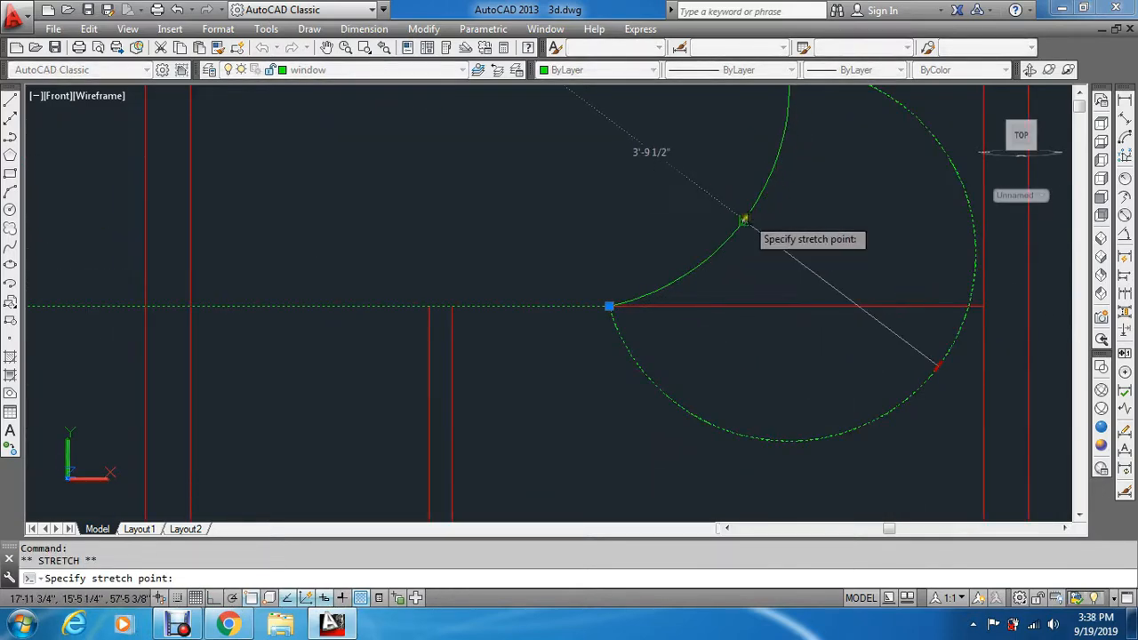
pyautogui.scroll(-5, 751, 222)
pyautogui.press('Escape')
pyautogui.press('Escape')
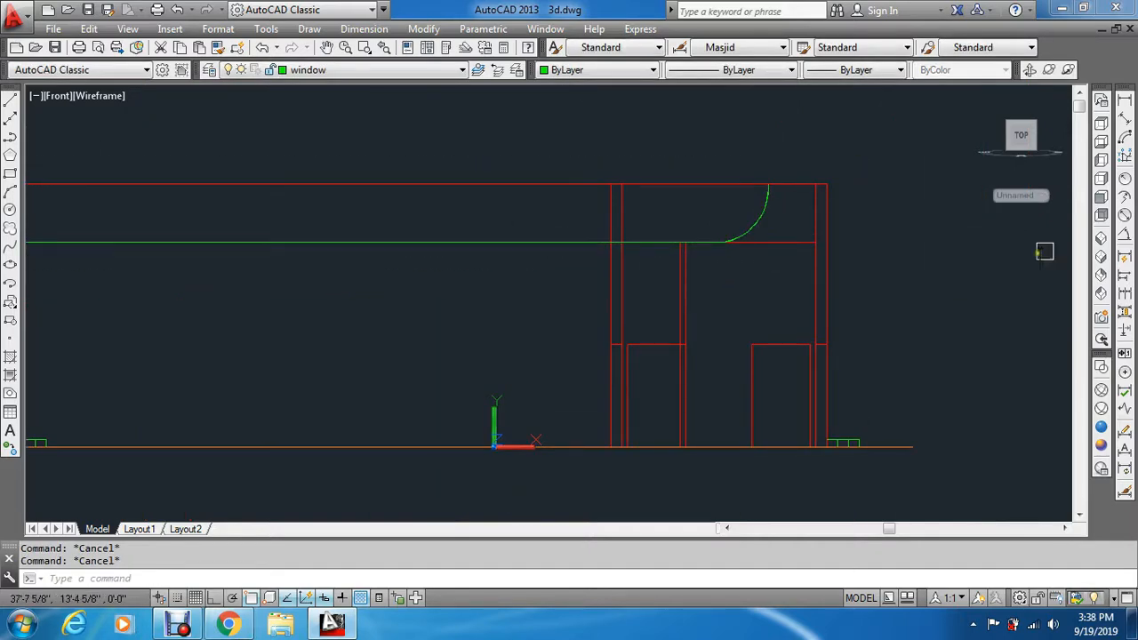
# In the SW isometric view, extrude the closed parapet polyline by 1'.
pyautogui.click(1101, 238)
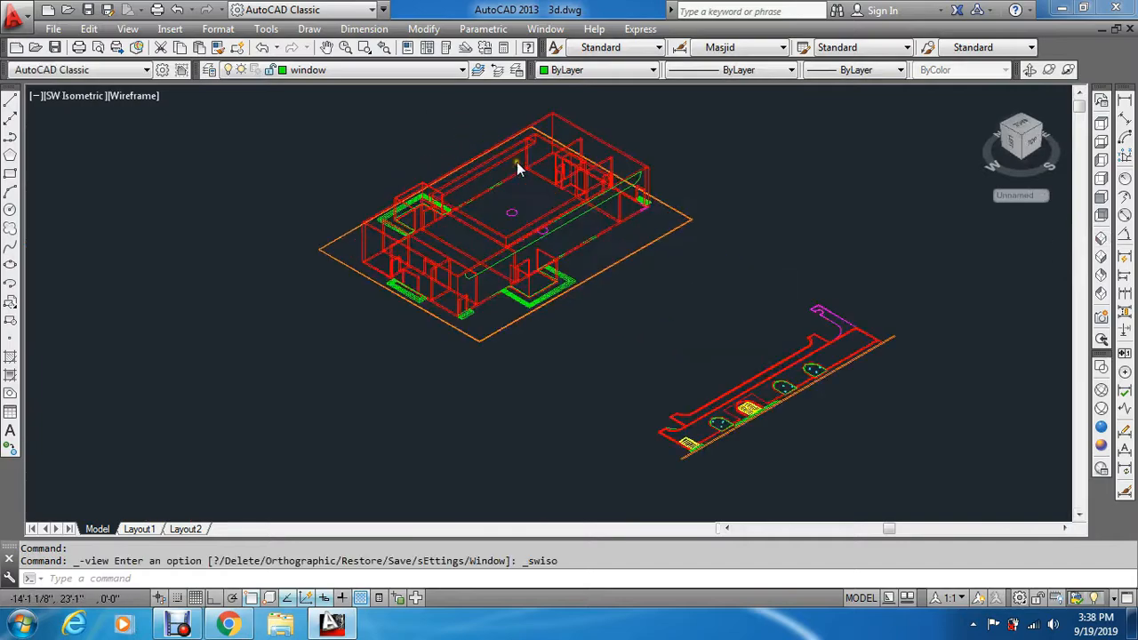
pyautogui.scroll(6, 534, 307)
pyautogui.press('Escape')
pyautogui.press('Escape')
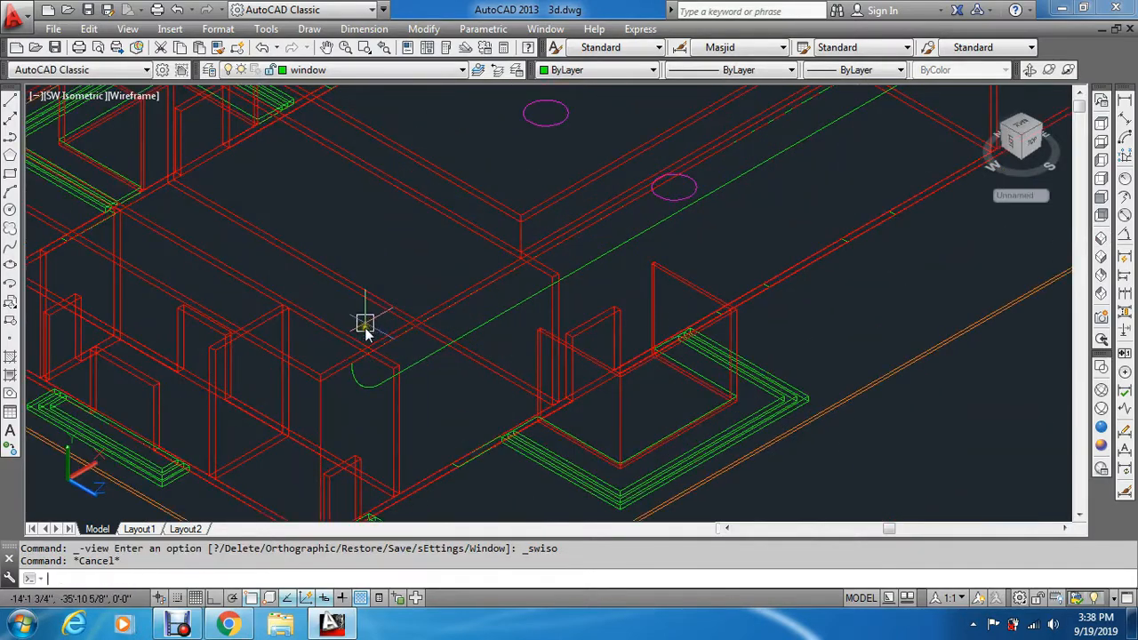
pyautogui.write('ex')
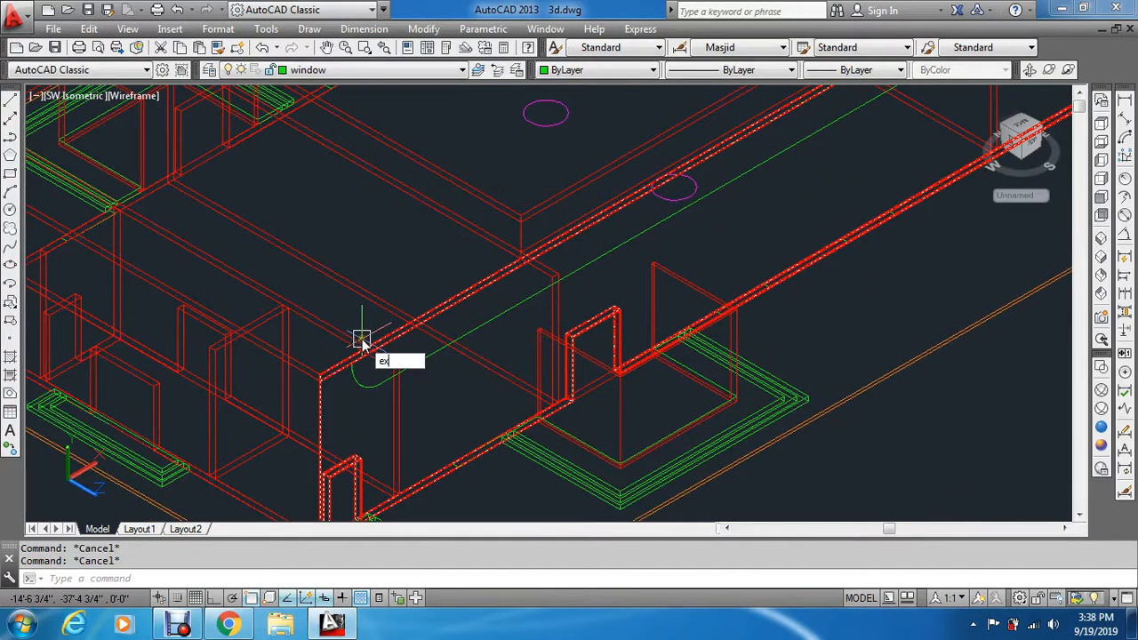
pyautogui.write('t')
pyautogui.press('Return')
pyautogui.scroll(4, 365, 356)
pyautogui.click(354, 362)
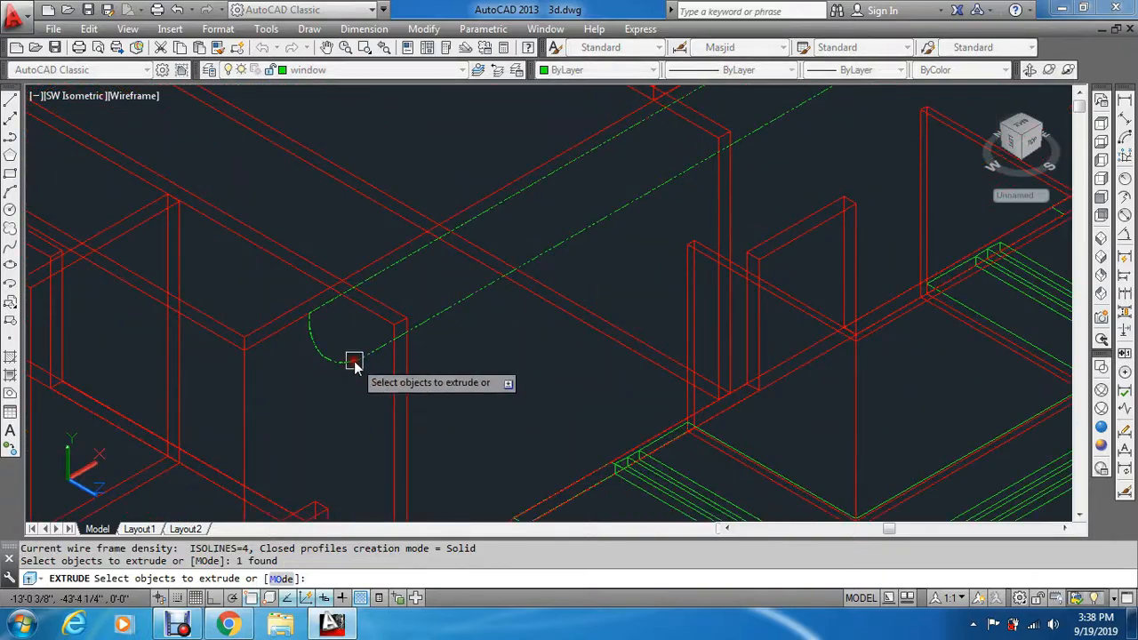
pyautogui.scroll(-5, 354, 362)
pyautogui.press('Return')
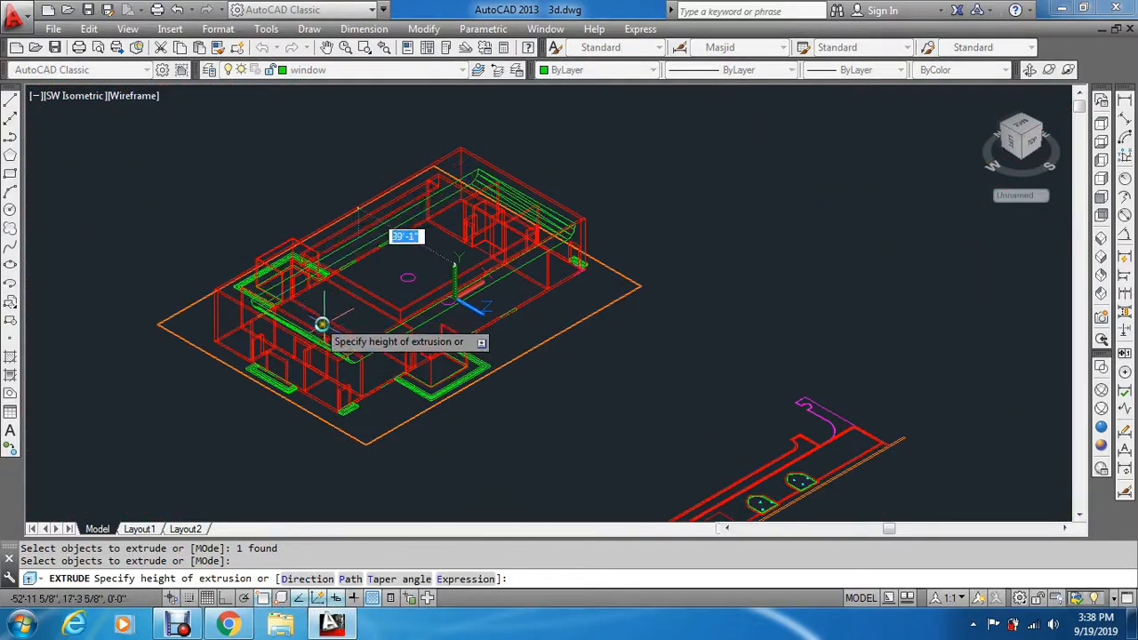
pyautogui.write("1'")
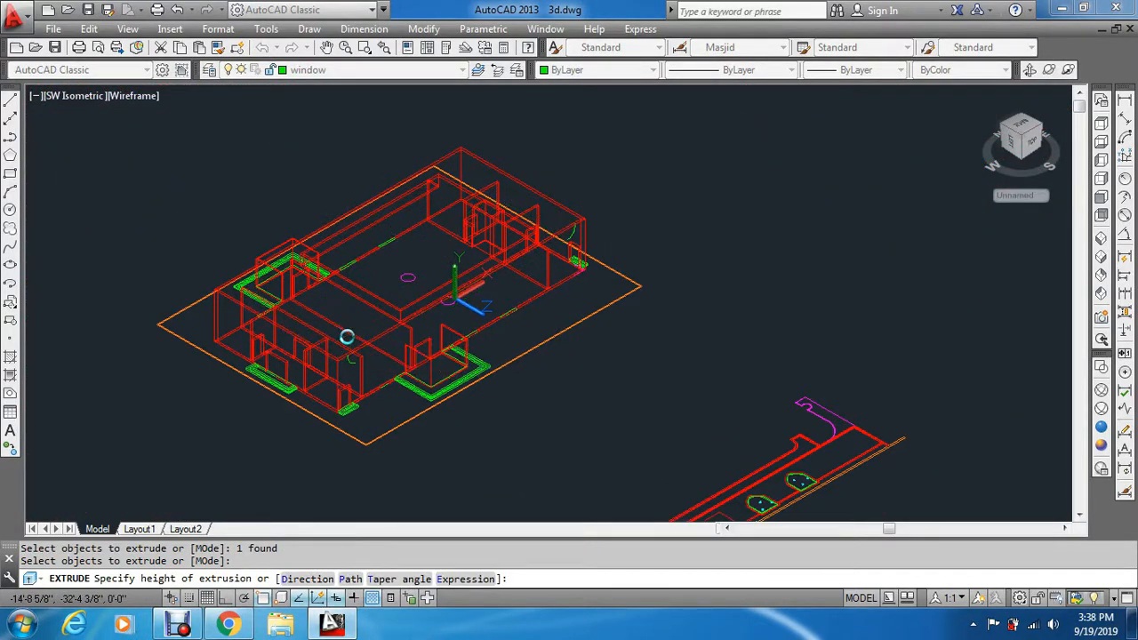
pyautogui.press('Return')
pyautogui.scroll(5, 348, 338)
pyautogui.press('Escape')
pyautogui.scroll(2, 345, 400)
pyautogui.press('Escape')
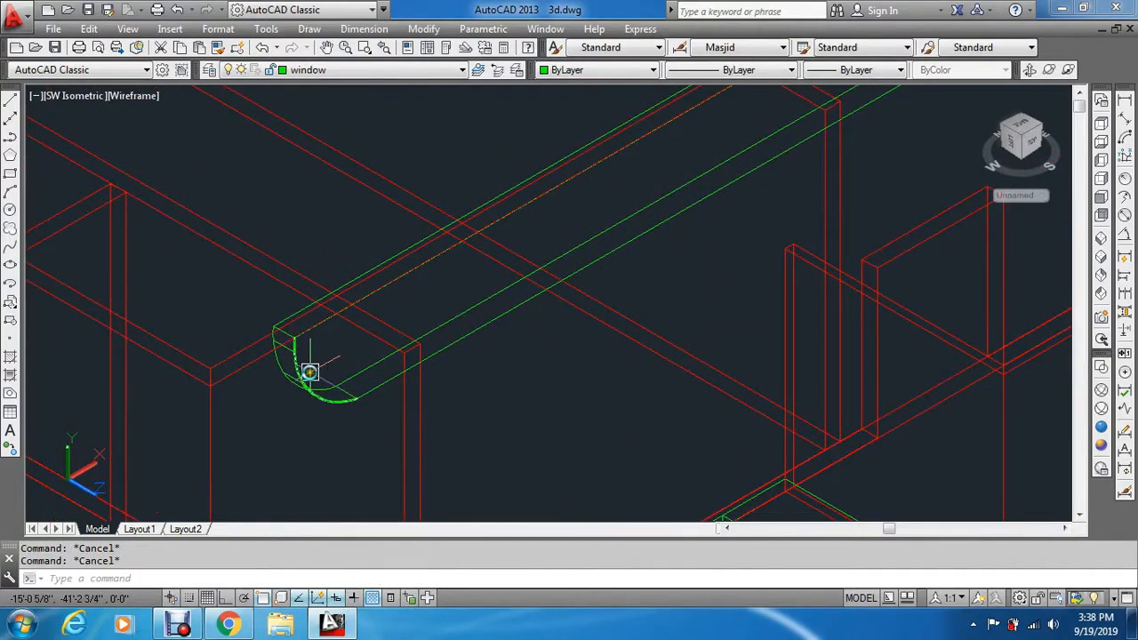
# Switch to the top view, close in on the extruded parapet's west end.
pyautogui.click(1101, 122)
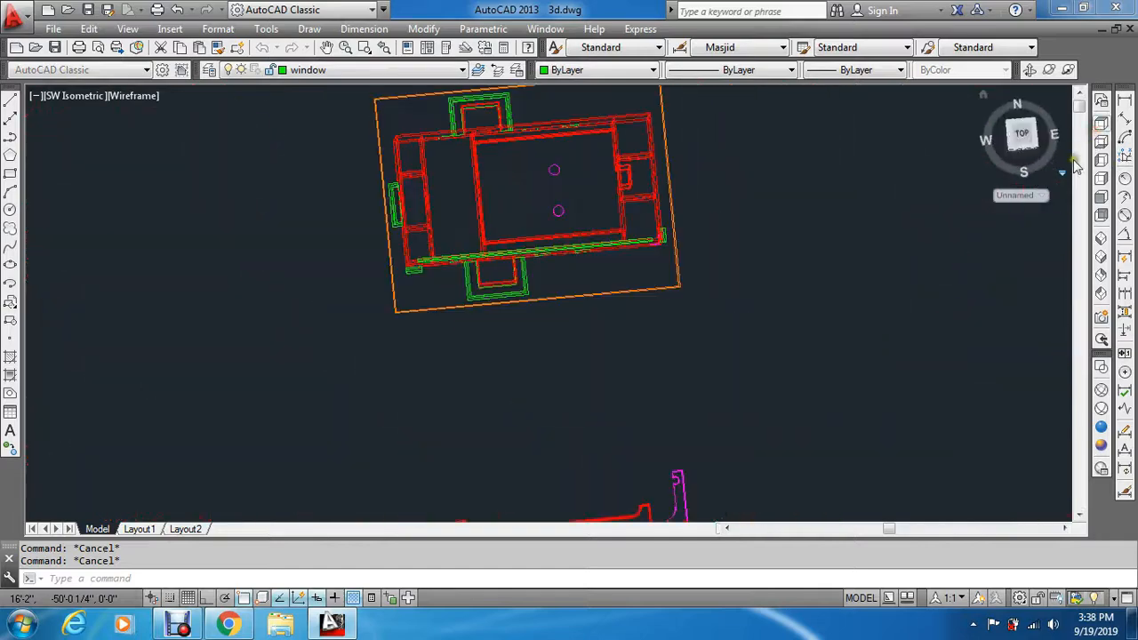
pyautogui.scroll(8, 617, 247)
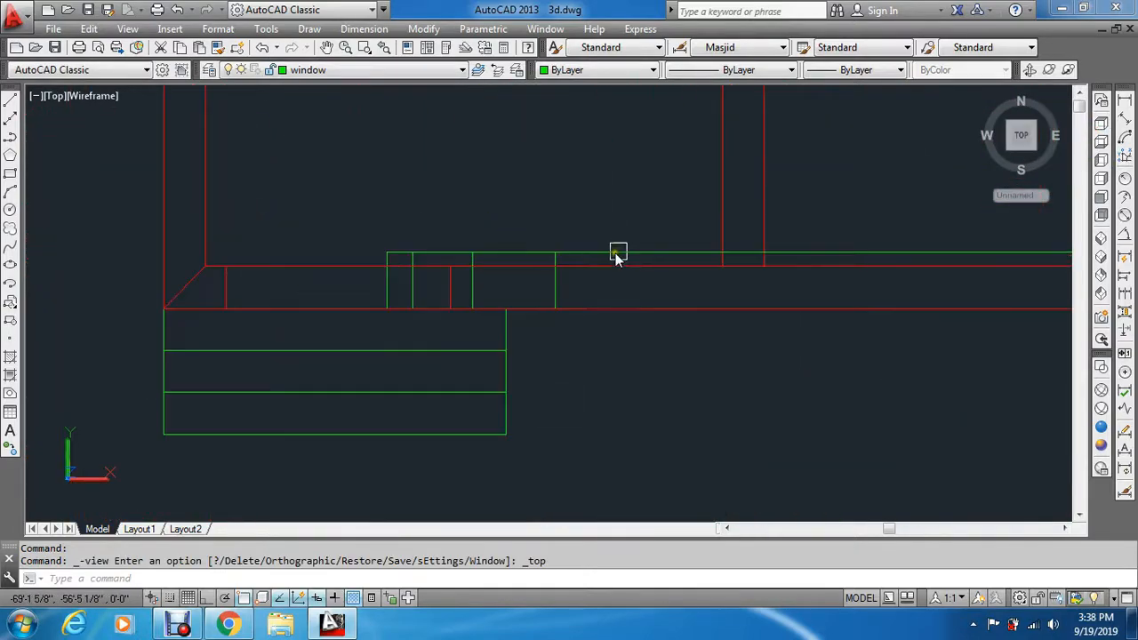
pyautogui.press('Escape')
pyautogui.press('Escape')
pyautogui.scroll(3, 539, 273)
pyautogui.write('m')
pyautogui.press('Return')
pyautogui.click(372, 197)
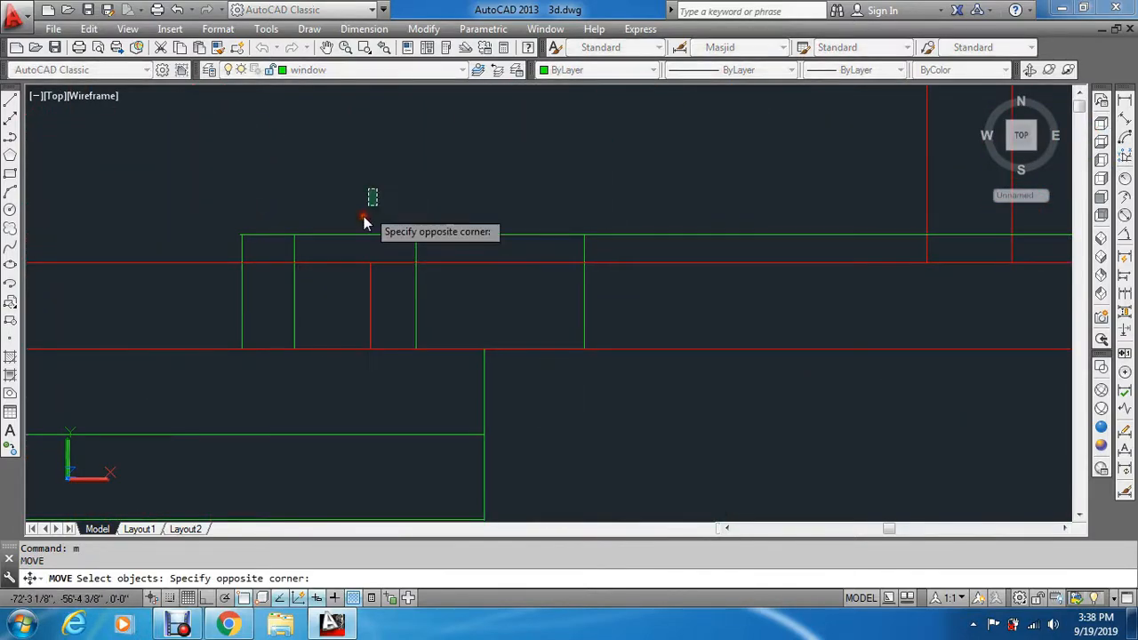
pyautogui.click(354, 238)
pyautogui.press('Escape')
pyautogui.press('space')
pyautogui.click(451, 203)
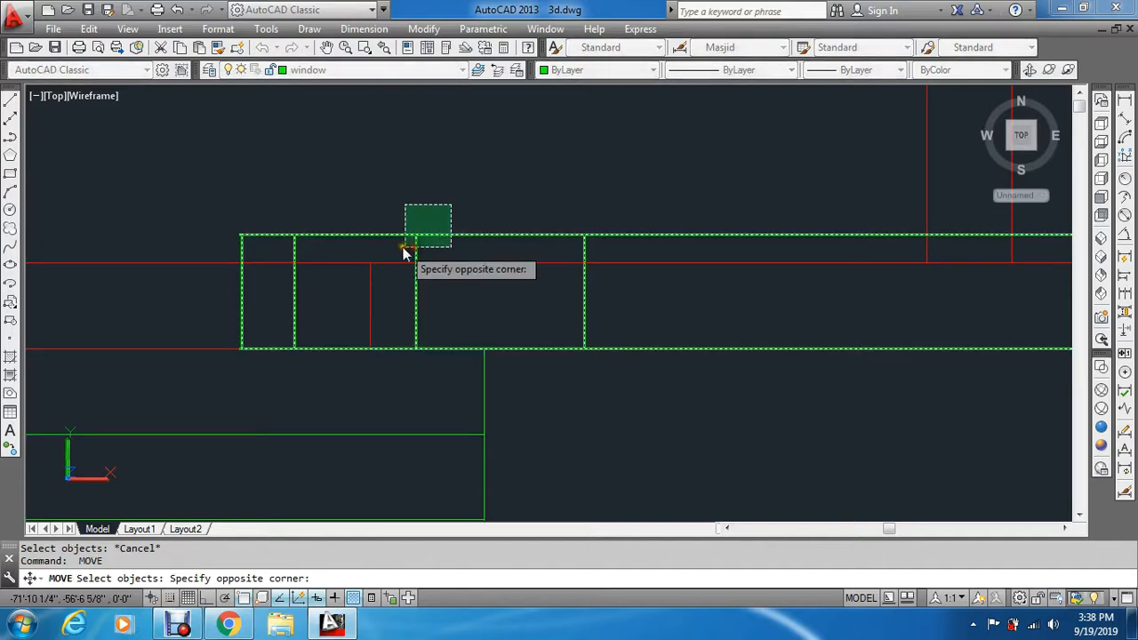
pyautogui.press('space')
pyautogui.click(401, 246)
pyautogui.press('Escape')
# Move the extruded parapet solid 1" toward the south so it overlaps both faces of the south wall.
pyautogui.press('space')
pyautogui.click(457, 216)
pyautogui.click(394, 241)
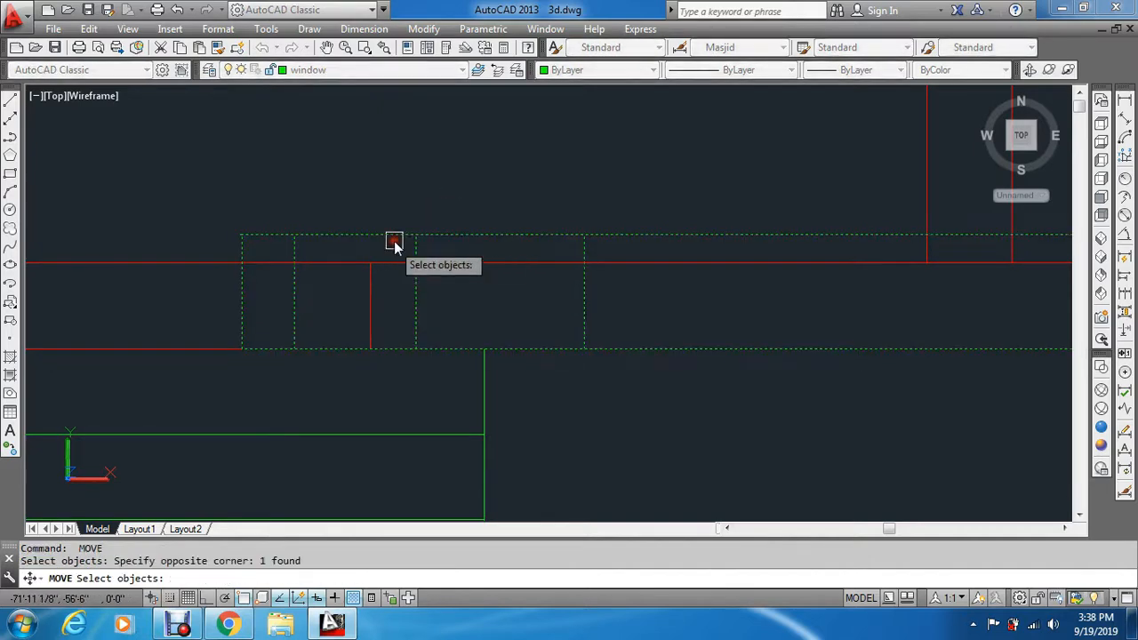
pyautogui.press('space')
pyautogui.click(437, 190)
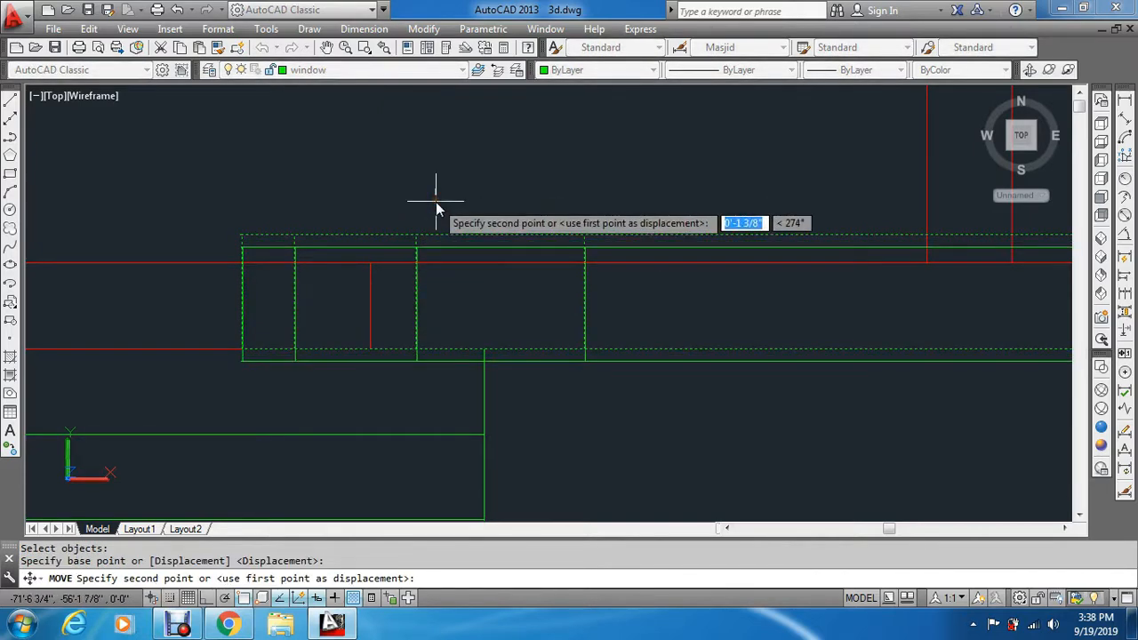
pyautogui.write('1')
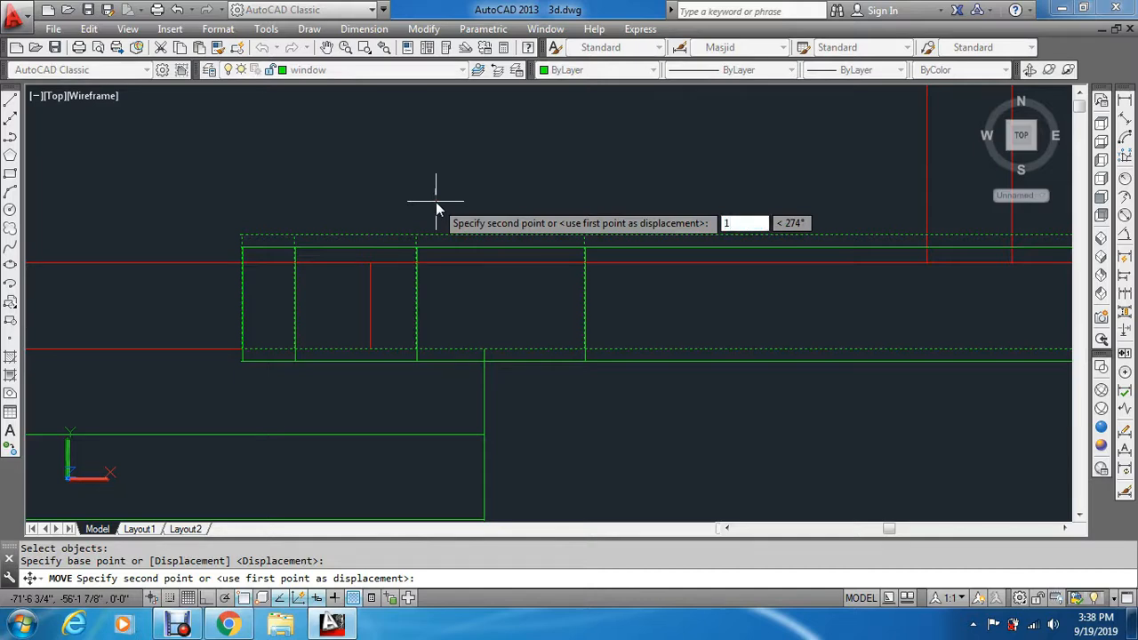
pyautogui.press('Return')
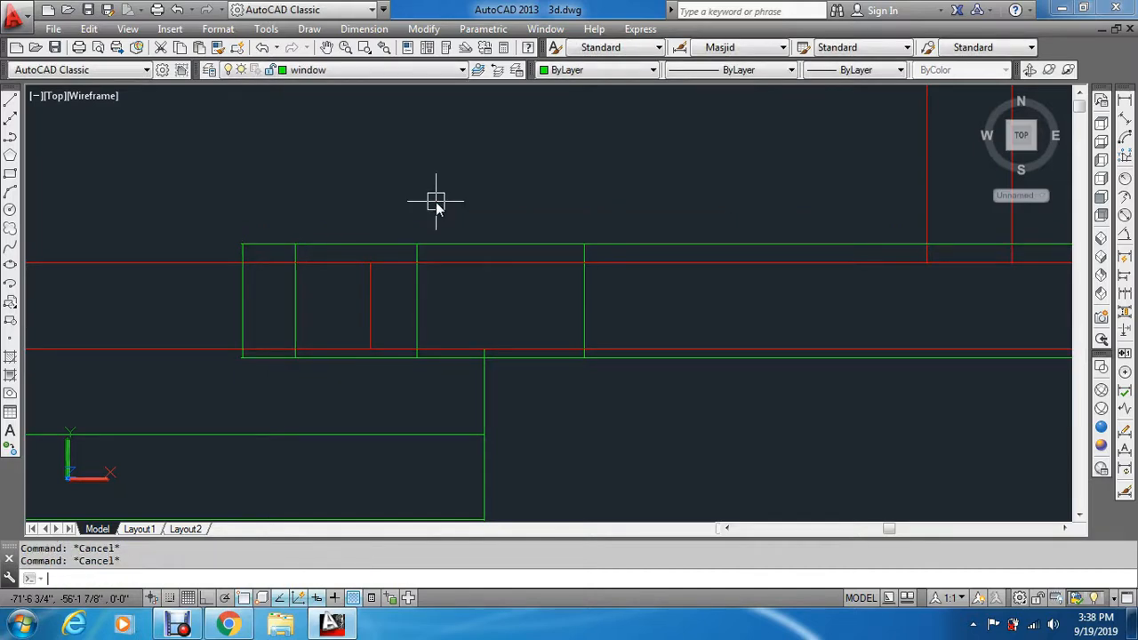
# Copy the parapet solid from the building's southwest outer wall corner to its northwest outer wall corner.
pyautogui.write('co')
pyautogui.press('space')
pyautogui.click(476, 204)
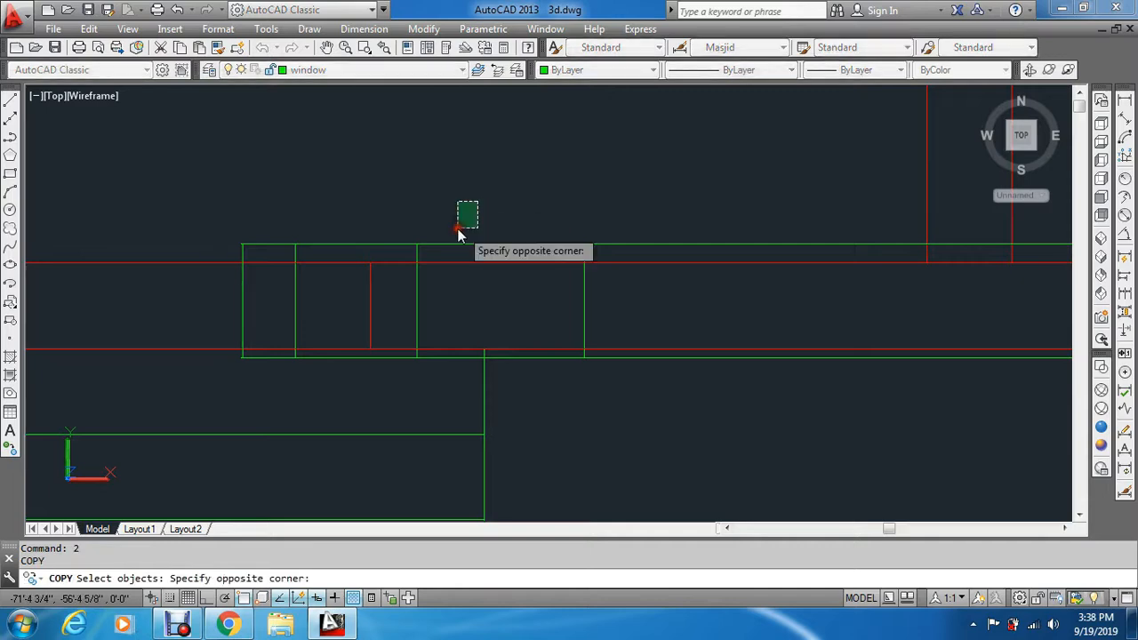
pyautogui.click(432, 252)
pyautogui.press('space')
pyautogui.scroll(-2, 305, 284)
pyautogui.scroll(-4, 306, 284)
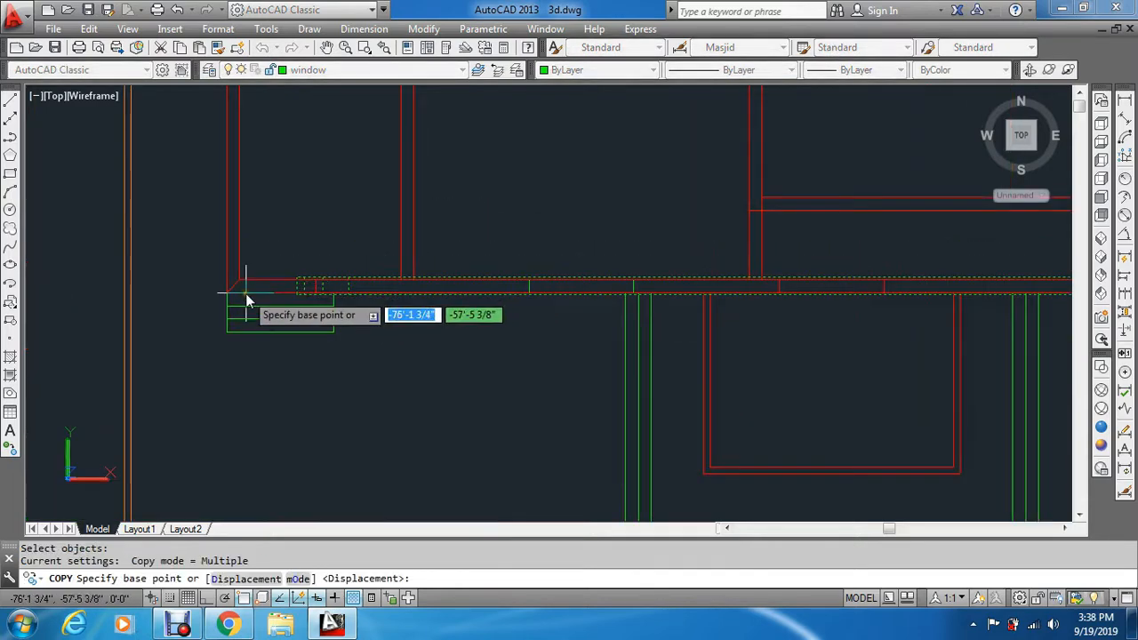
pyautogui.scroll(3, 245, 294)
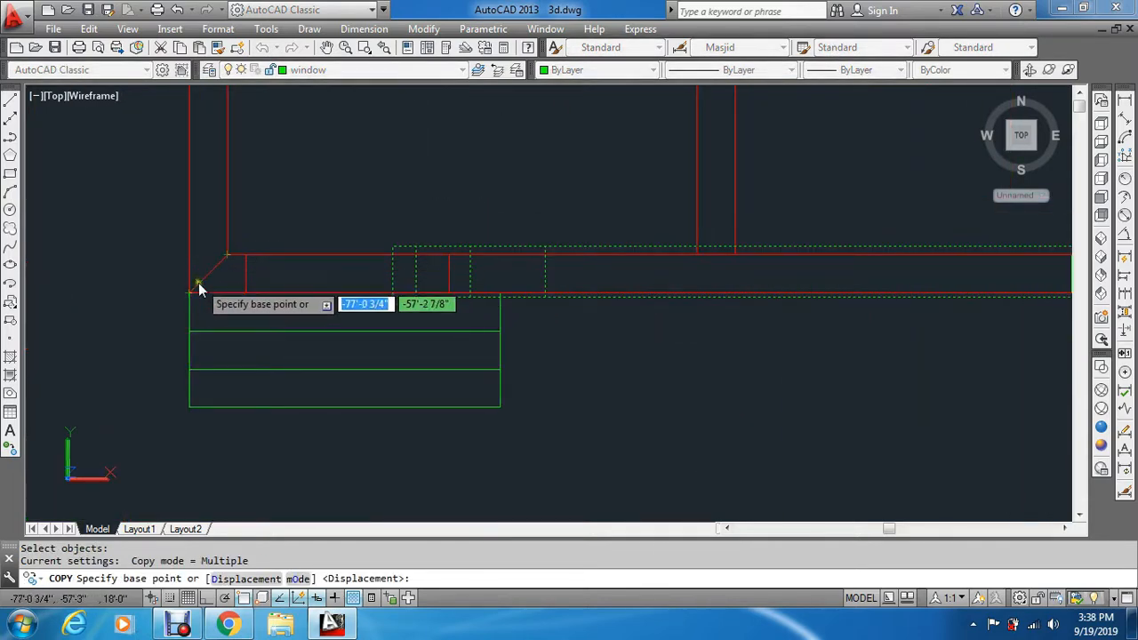
pyautogui.click(195, 297)
pyautogui.scroll(-3, 196, 303)
pyautogui.scroll(-4, 214, 213)
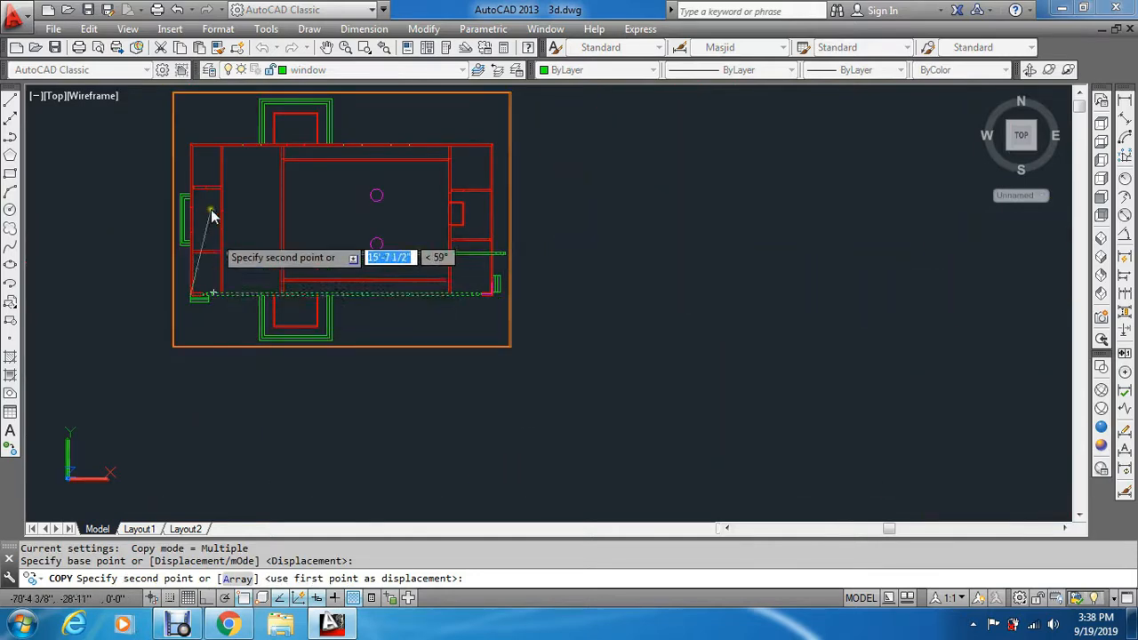
pyautogui.scroll(6, 178, 173)
pyautogui.click(170, 265)
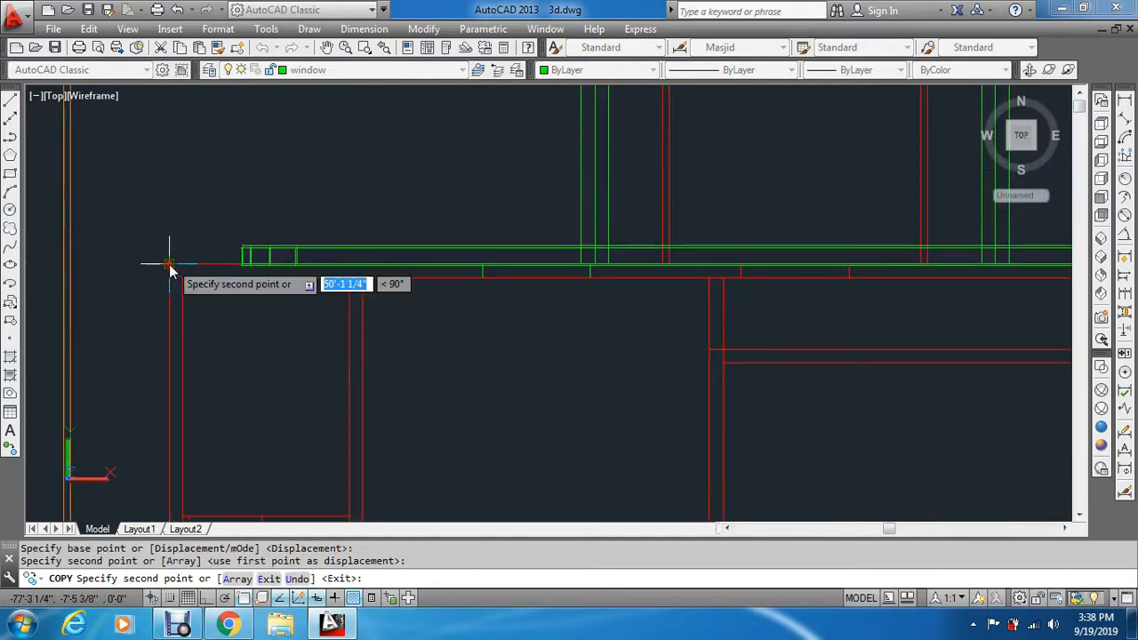
pyautogui.press('Return')
pyautogui.press('Escape')
# With Ortho on, move the copied parapet solid about 9 1/2" south so it spans the north wall's thickness.
pyautogui.click(258, 250)
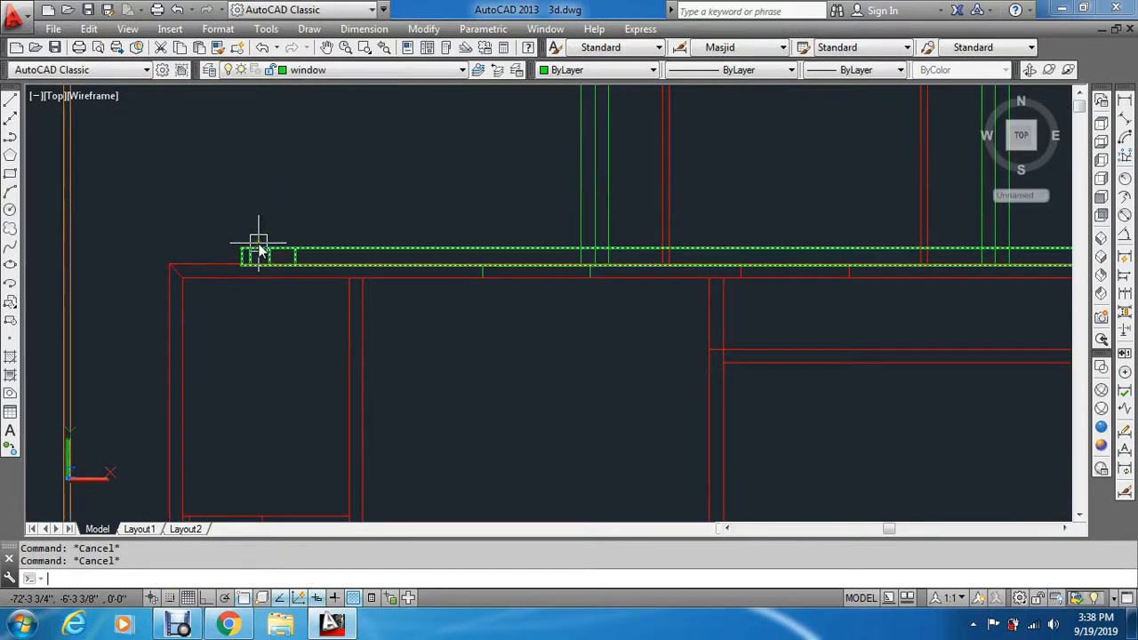
pyautogui.scroll(3, 259, 250)
pyautogui.write('m')
pyautogui.press('Return')
pyautogui.click(285, 236)
pyautogui.click(228, 273)
pyautogui.press('Return')
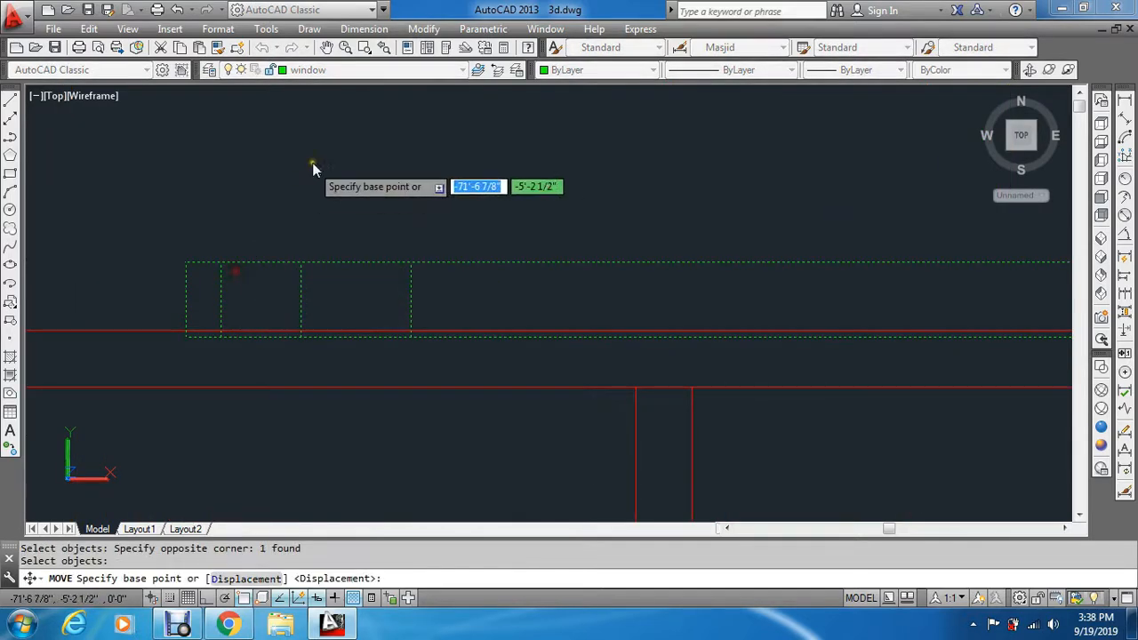
pyautogui.click(313, 175)
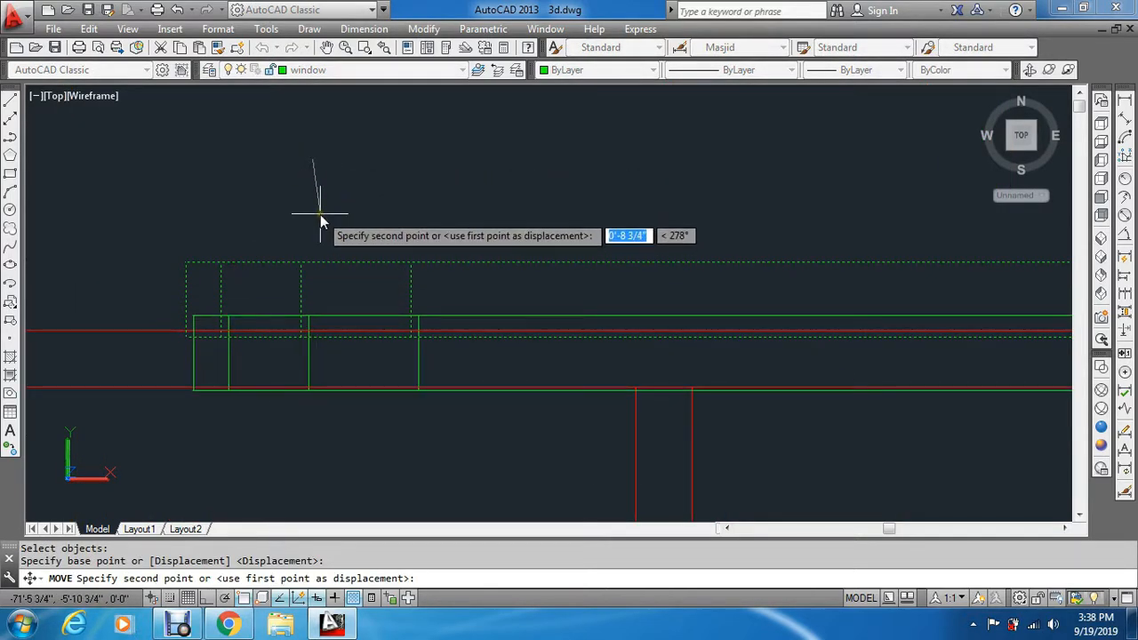
pyautogui.press('F8')
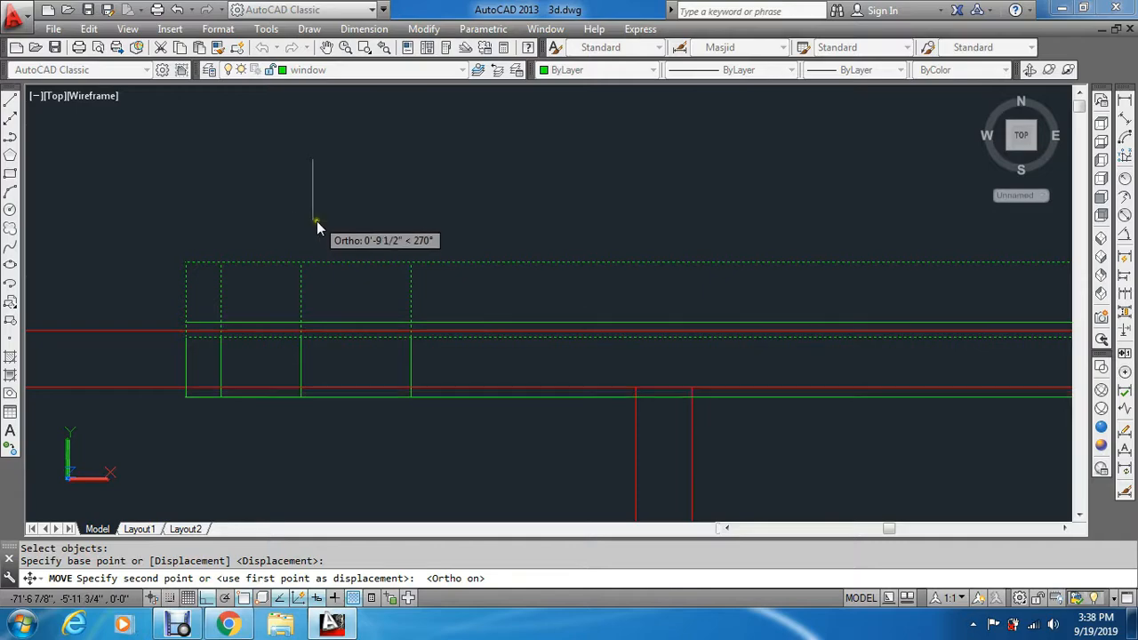
pyautogui.click(317, 221)
pyautogui.press('Escape')
pyautogui.press('Escape')
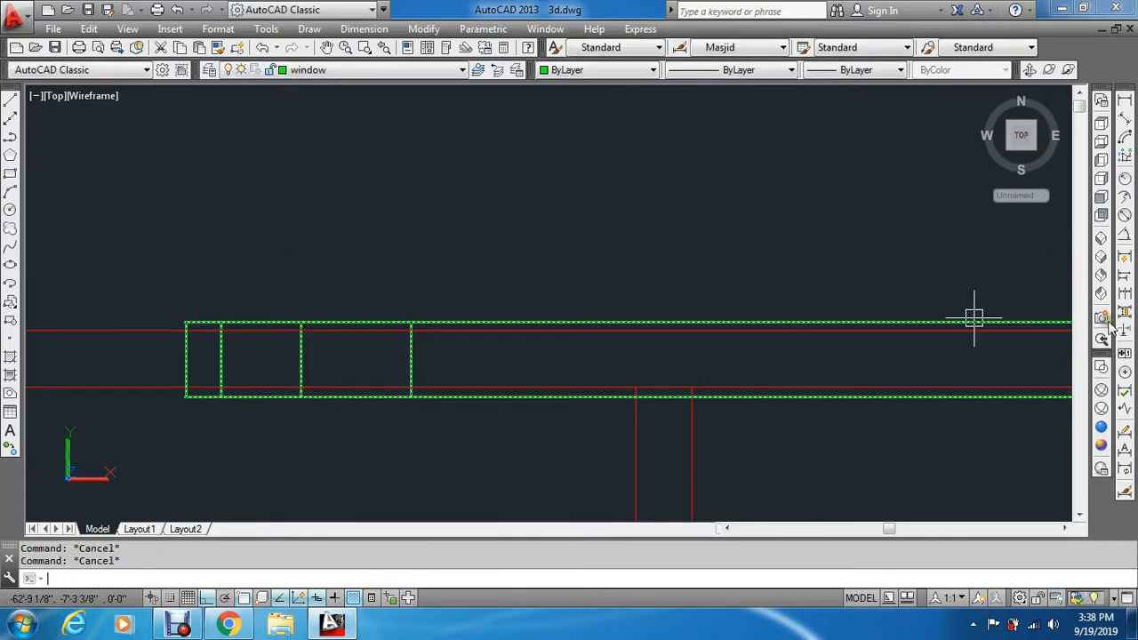
# In the SW isometric view, subtract the parapet solid from the south wall.
pyautogui.click(1103, 239)
pyautogui.scroll(3, 569, 242)
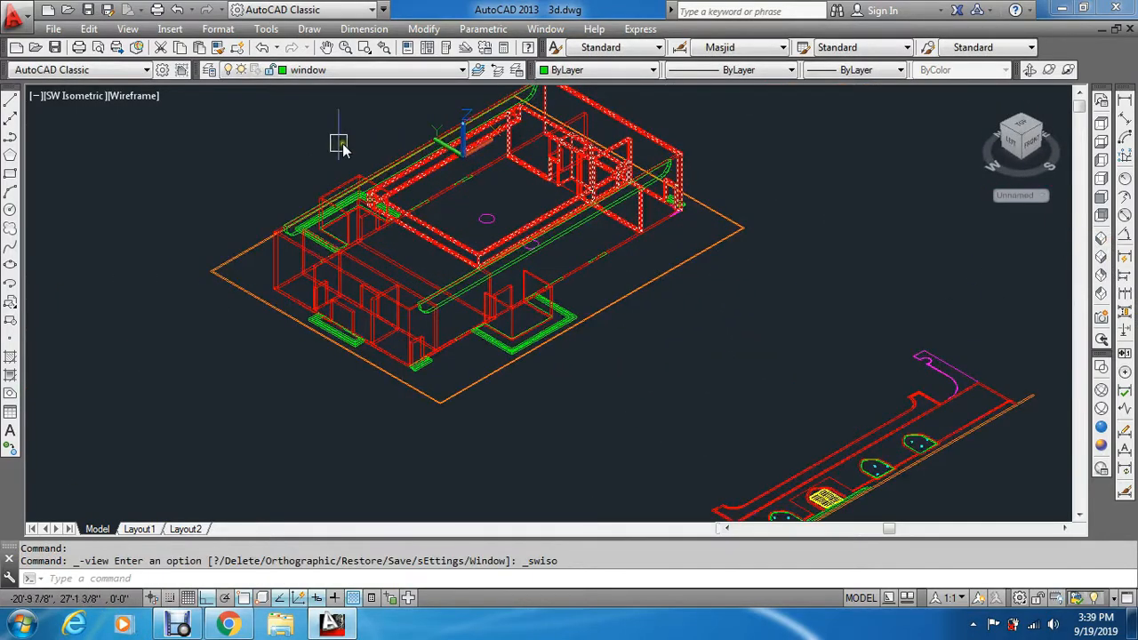
pyautogui.scroll(4, 329, 169)
pyautogui.scroll(-3, 303, 287)
pyautogui.press('Escape')
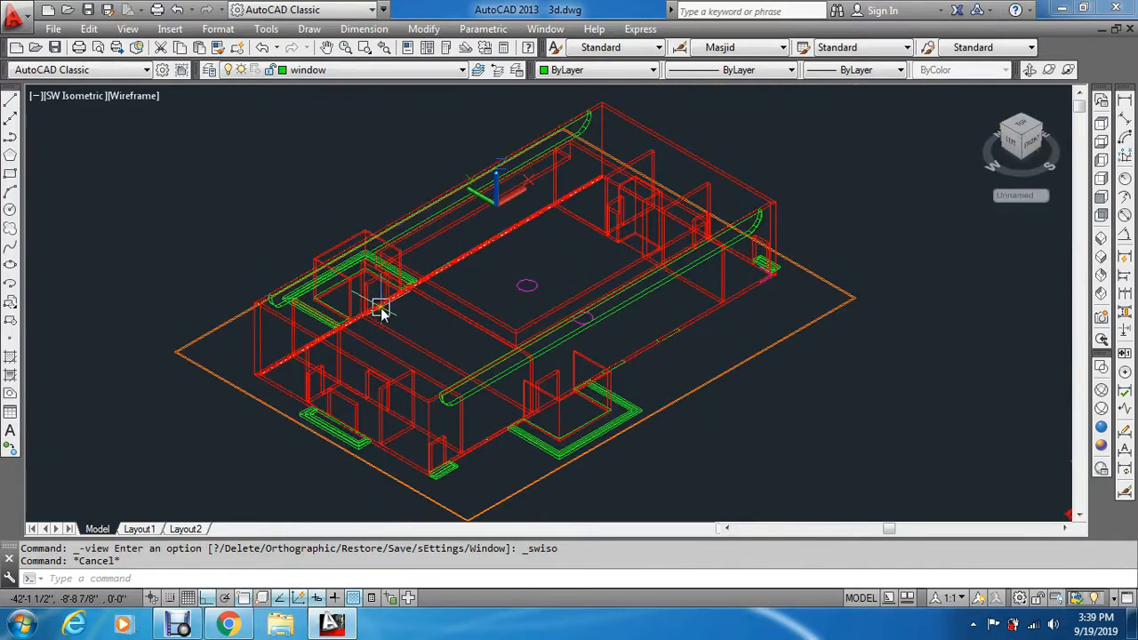
pyautogui.press('Return')
pyautogui.scroll(4, 435, 404)
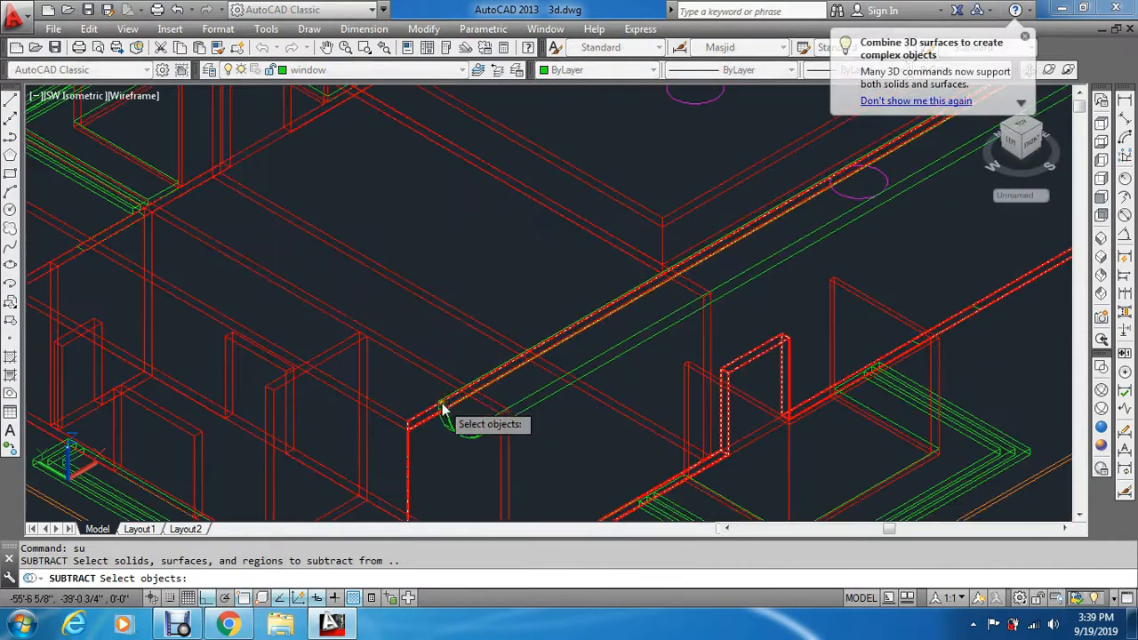
pyautogui.click(418, 422)
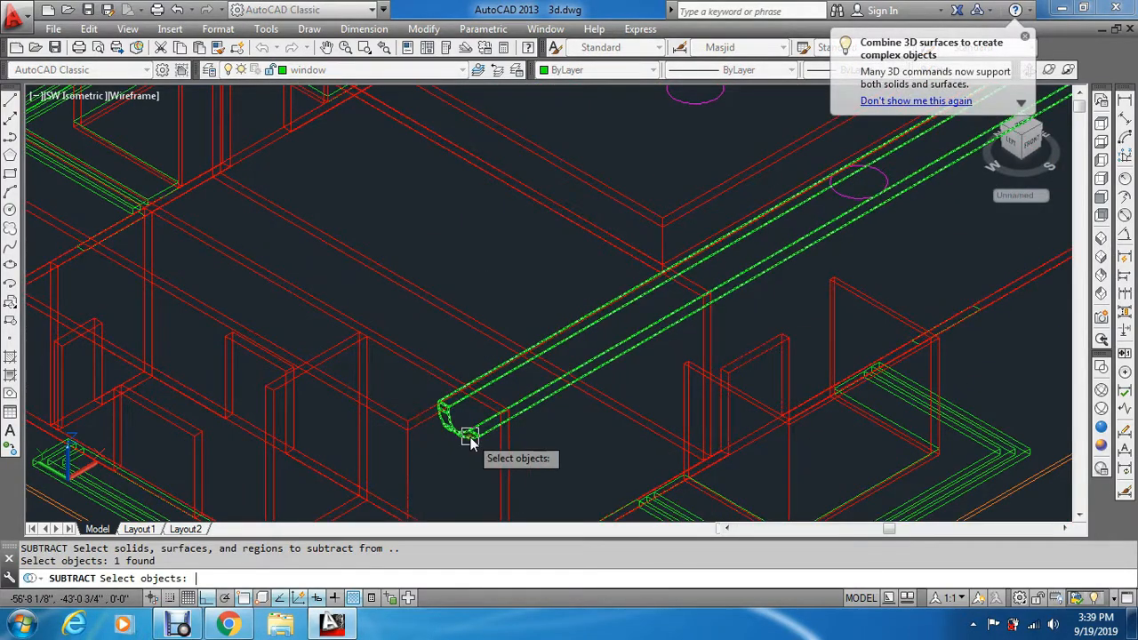
pyautogui.press('Return')
pyautogui.click(464, 438)
pyautogui.press('Return')
# Subtract the copied parapet solid from the north wall.
pyautogui.scroll(-5, 463, 437)
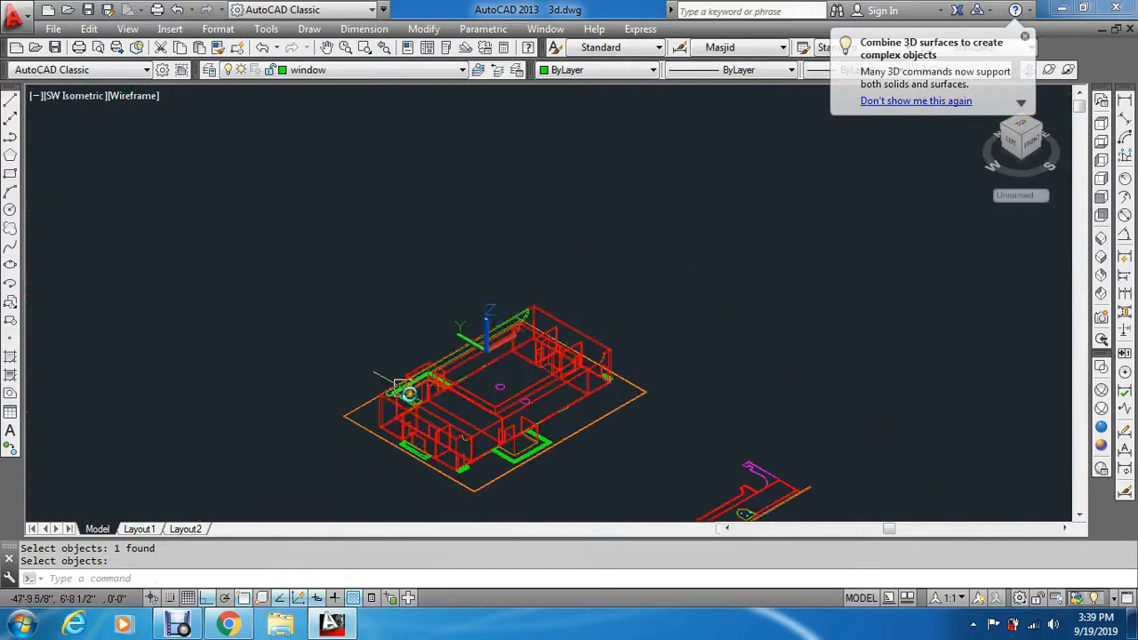
pyautogui.scroll(3, 426, 387)
pyautogui.scroll(6, 415, 399)
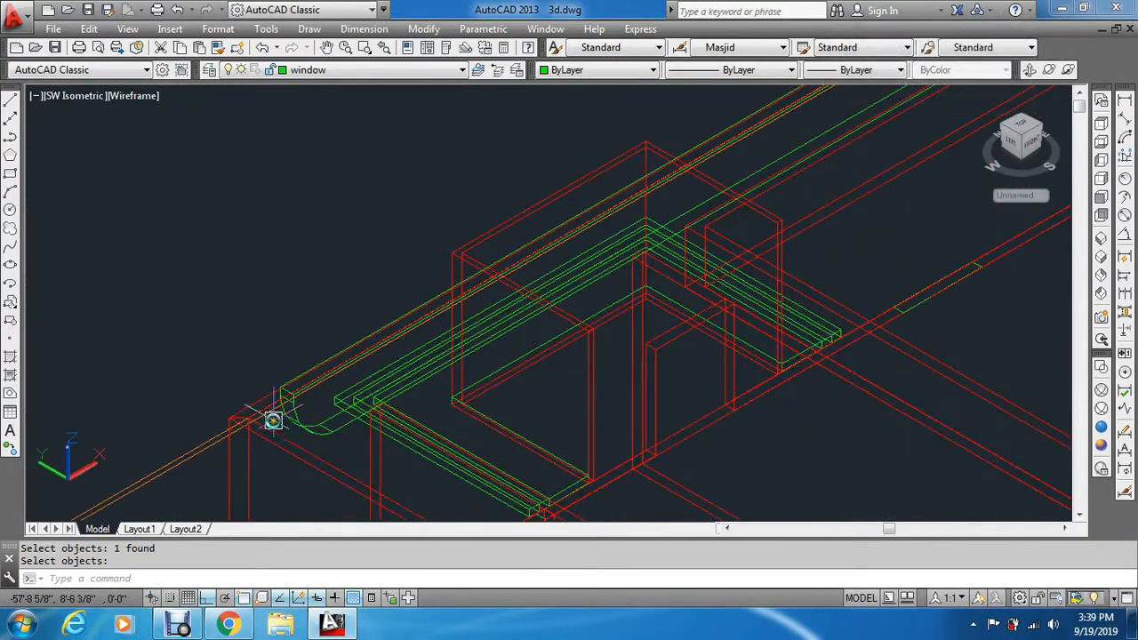
pyautogui.press('Return')
pyautogui.click(265, 392)
pyautogui.press('Return')
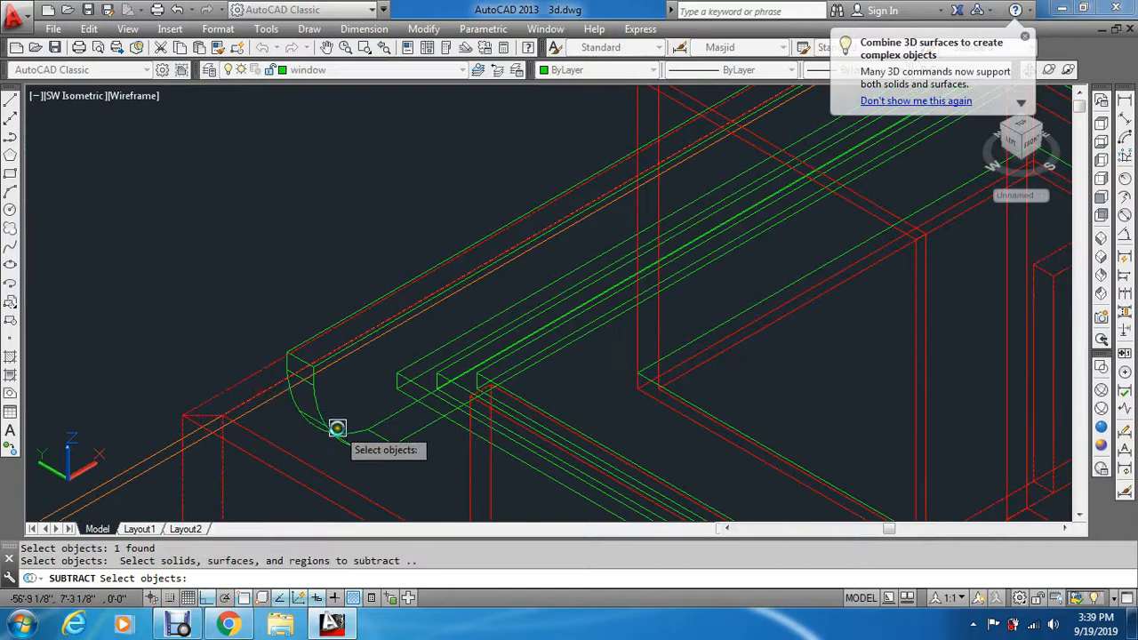
pyautogui.click(329, 432)
pyautogui.scroll(-6, 345, 382)
pyautogui.press('Escape')
pyautogui.press('Escape')
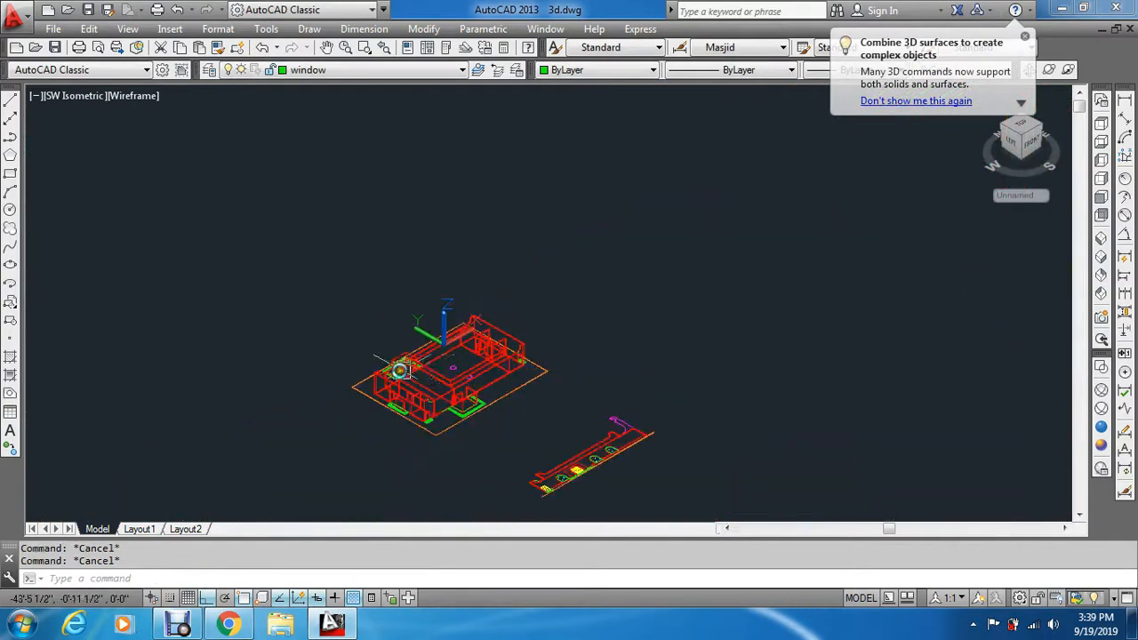
# Examine the curved cuts in both long walls in the Conceptual visual style, and return to wireframe.
pyautogui.click(1102, 445)
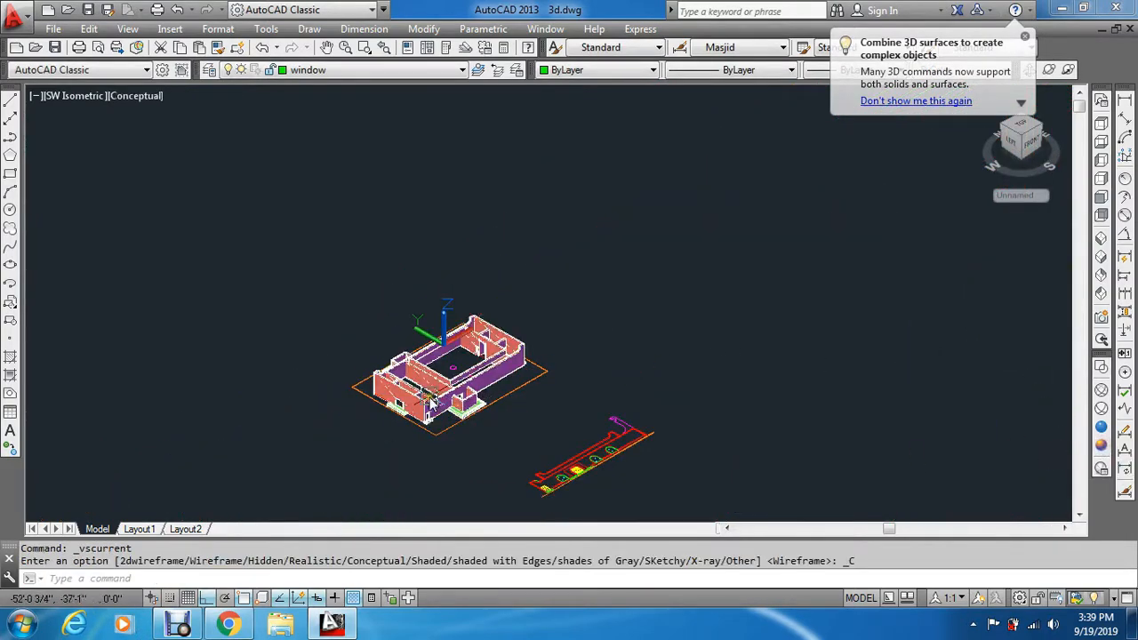
pyautogui.scroll(5, 418, 356)
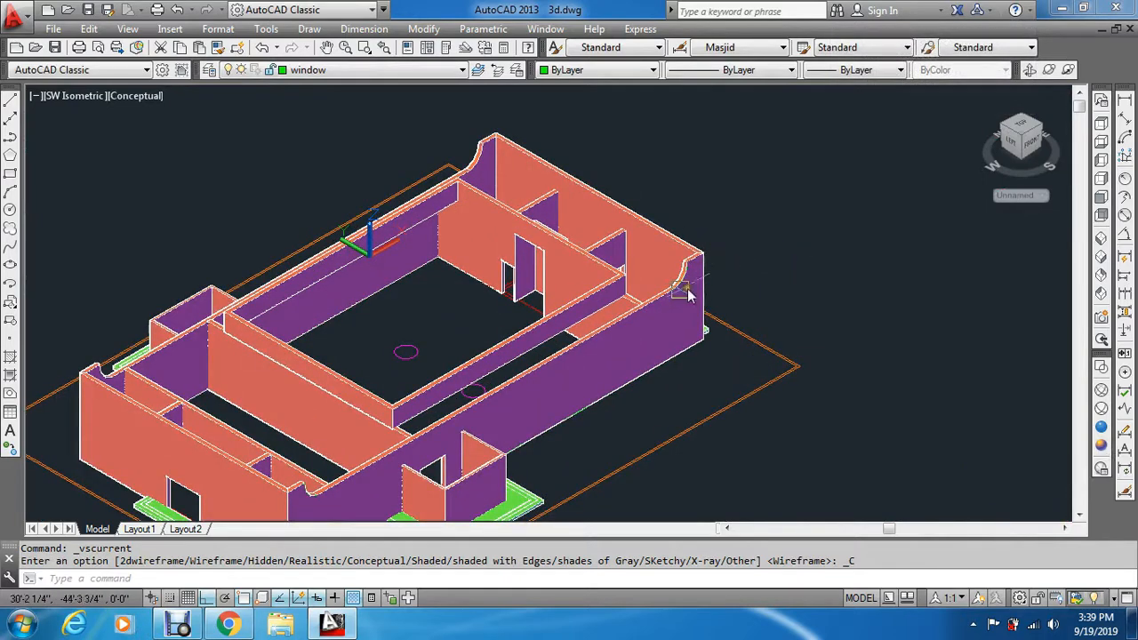
pyautogui.click(1102, 391)
pyautogui.press('Escape')
pyautogui.press('Escape')
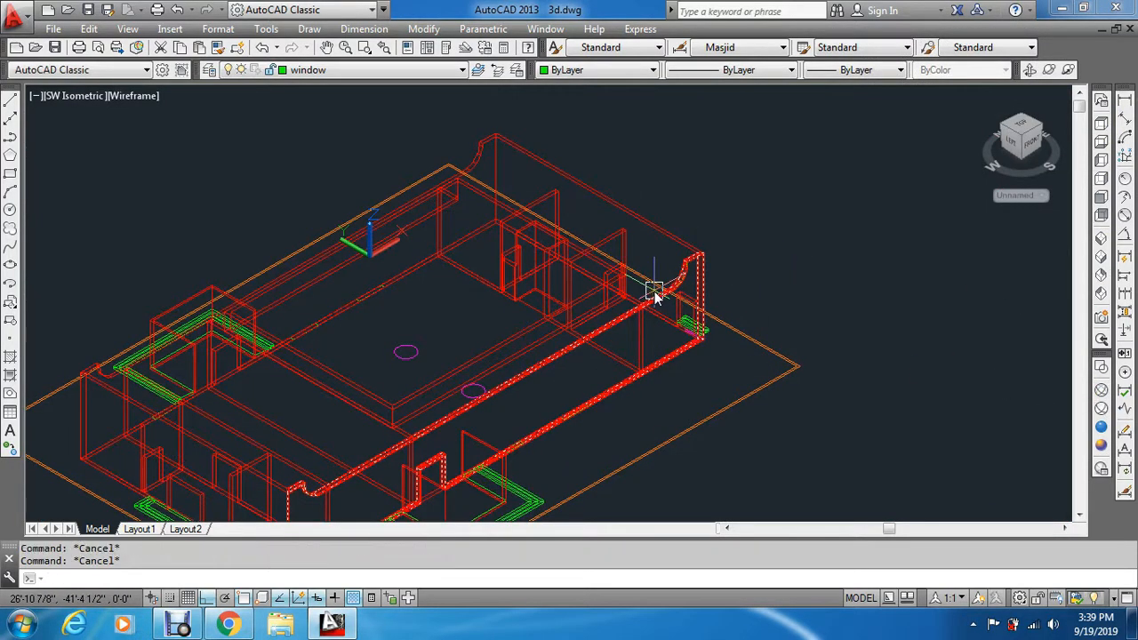
pyautogui.write('e')
pyautogui.press('Return')
pyautogui.scroll(6, 683, 282)
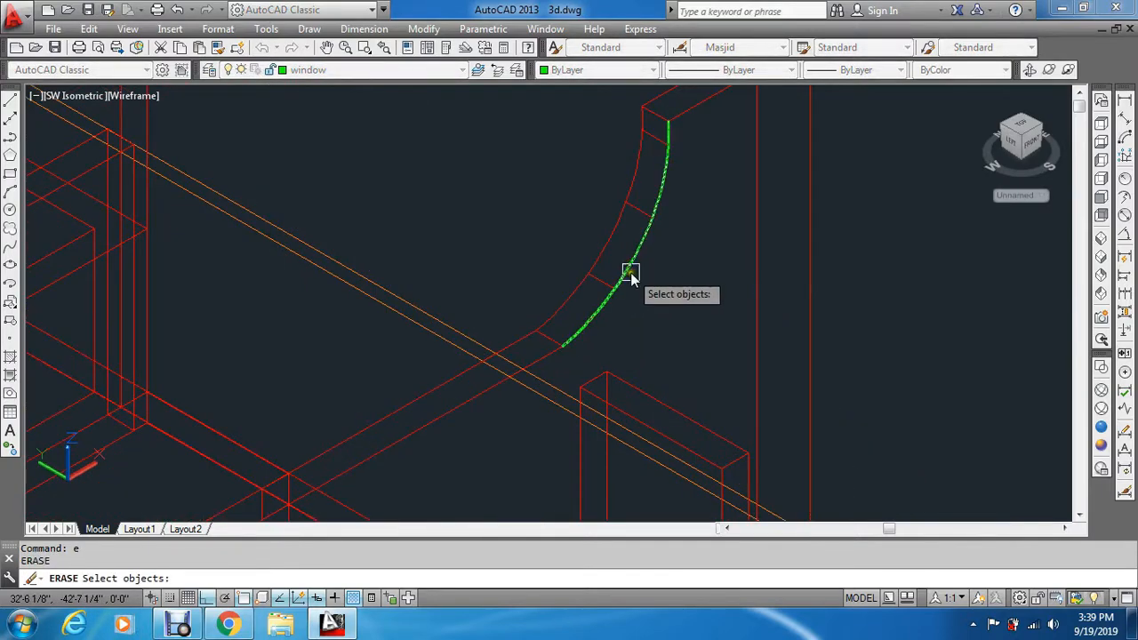
pyautogui.scroll(-4, 525, 202)
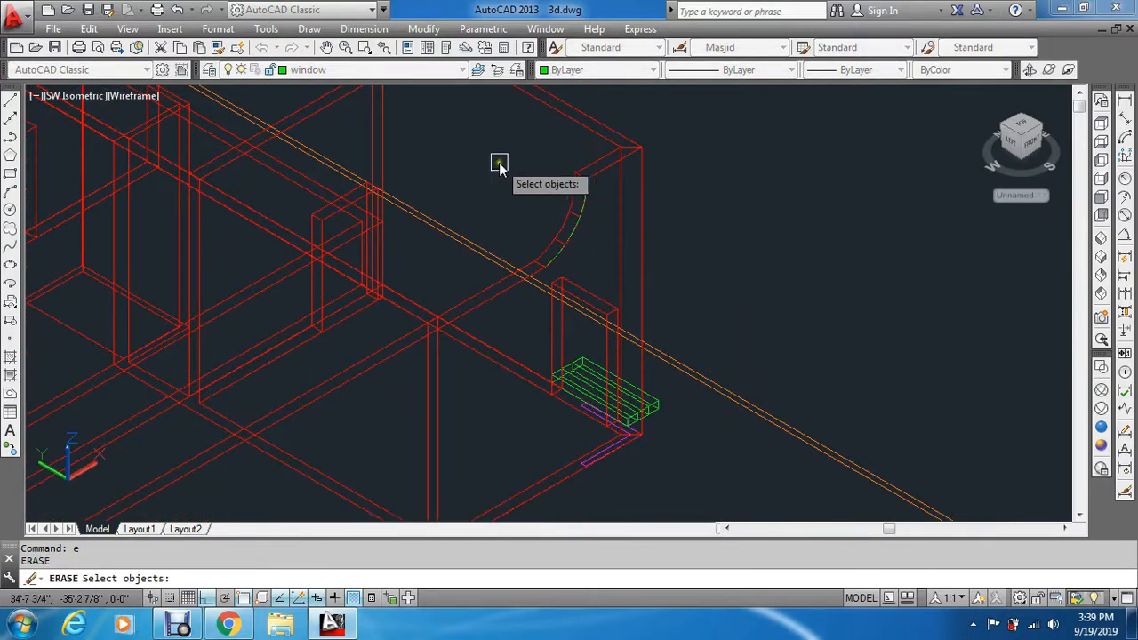
pyautogui.click(498, 166)
pyautogui.click(639, 305)
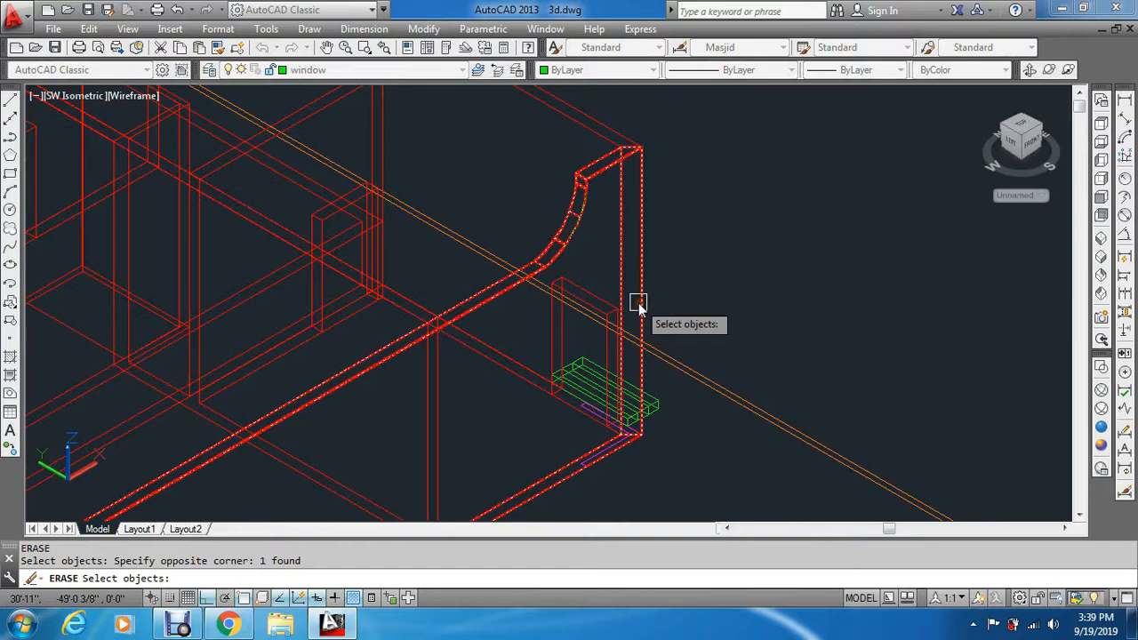
pyautogui.press('Escape')
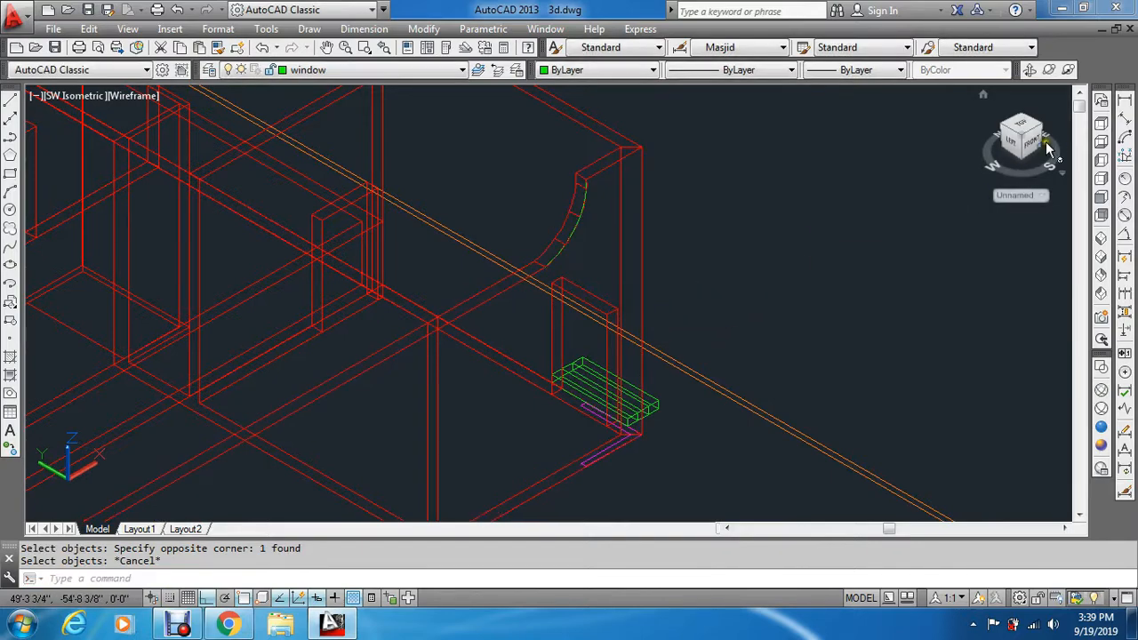
# In the top view, rotate the leftover arc near the south wall's east end a quarter turn about its east endpoint so it runs north.
pyautogui.click(1100, 123)
pyautogui.scroll(4, 604, 216)
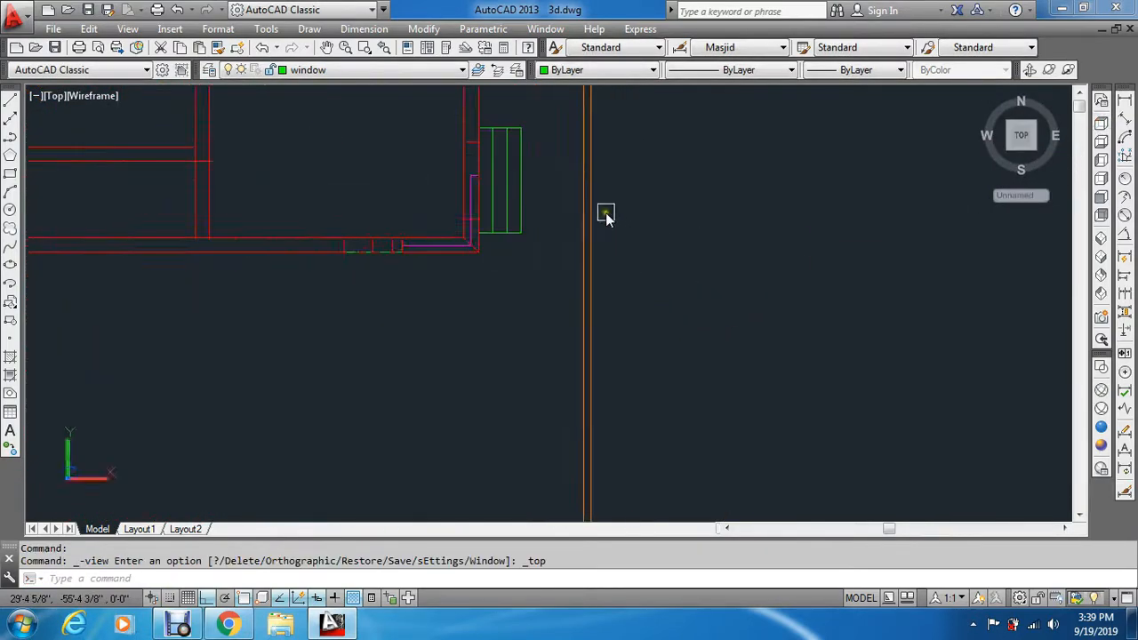
pyautogui.scroll(4, 264, 254)
pyautogui.press('Escape')
pyautogui.press('Escape')
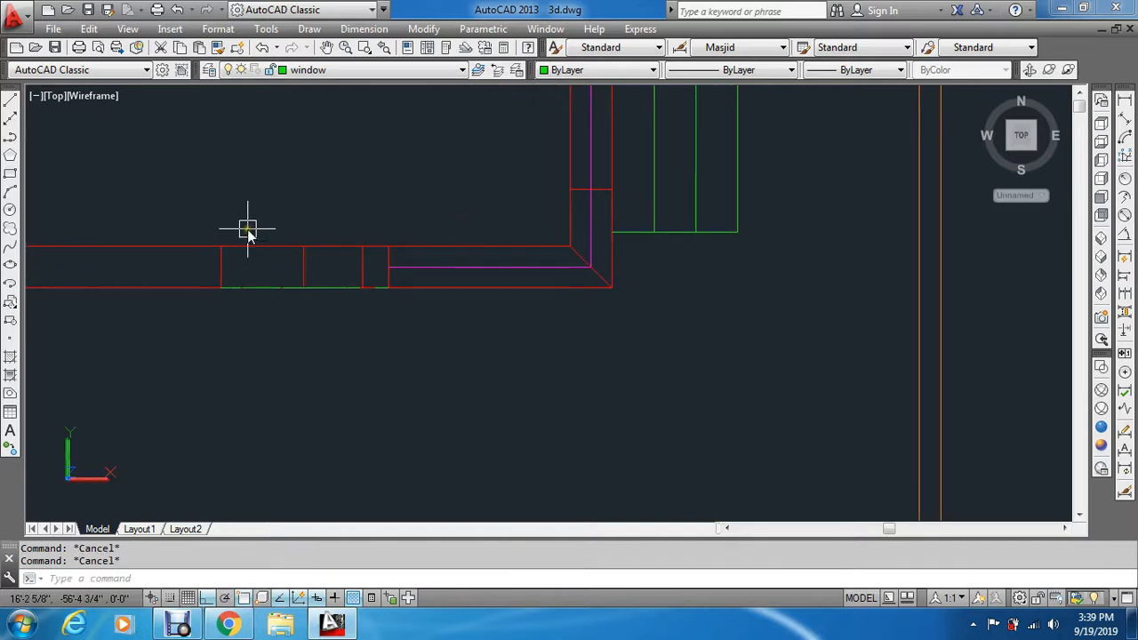
pyautogui.click(185, 190)
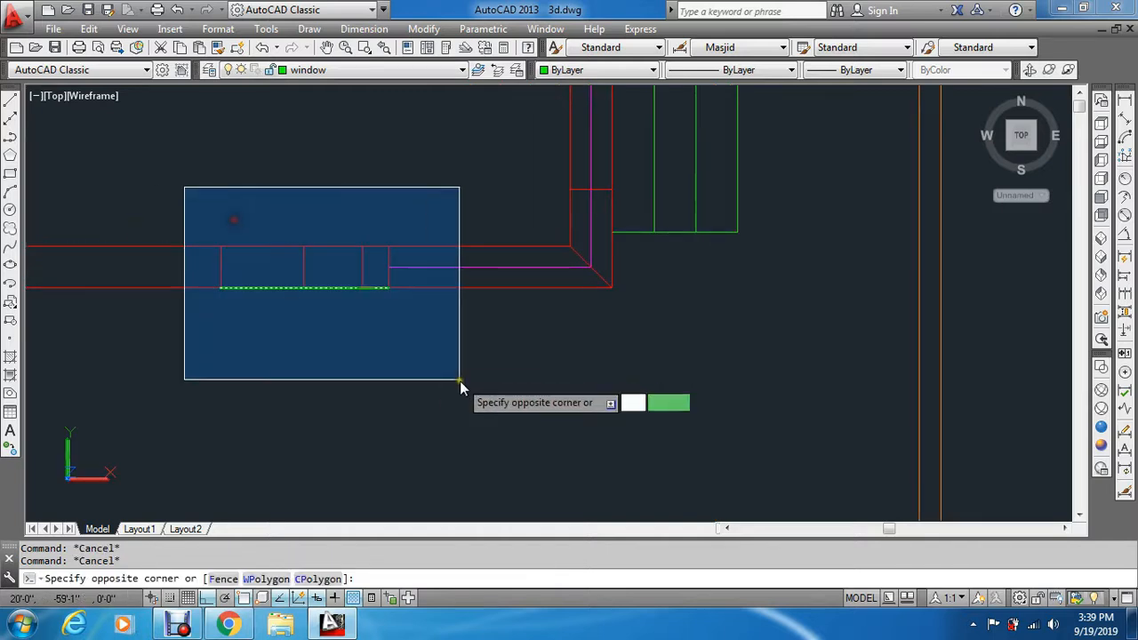
pyautogui.click(412, 356)
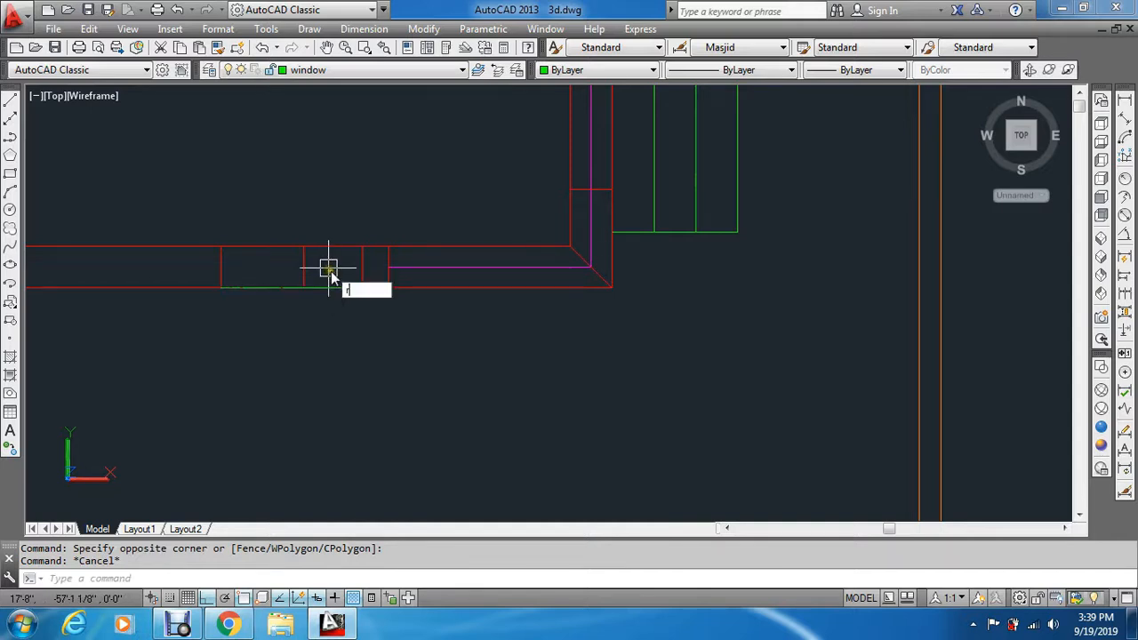
pyautogui.write('ro')
pyautogui.press('Return')
pyautogui.click(149, 175)
pyautogui.click(423, 352)
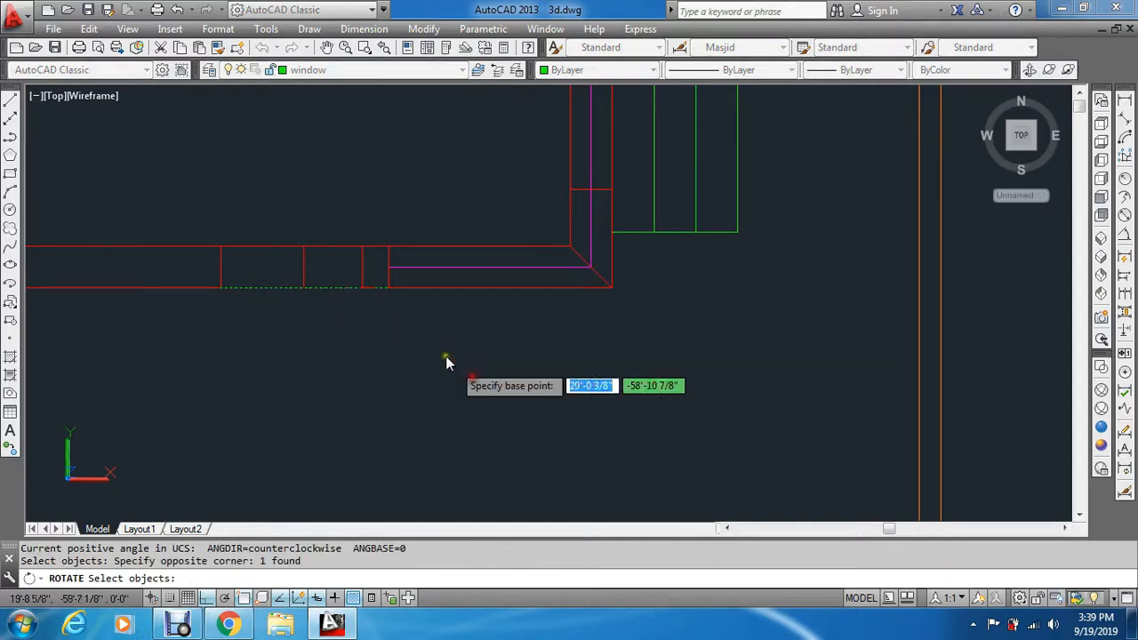
pyautogui.click(385, 288)
pyautogui.click(384, 342)
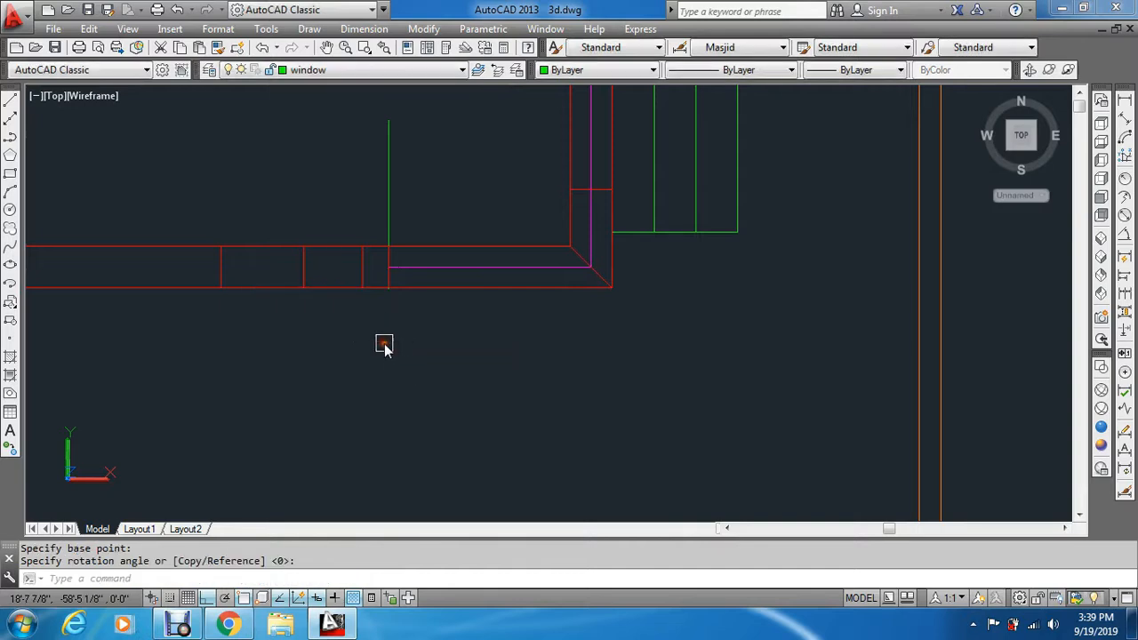
pyautogui.press('Escape')
pyautogui.press('Escape')
pyautogui.scroll(-5, 885, 325)
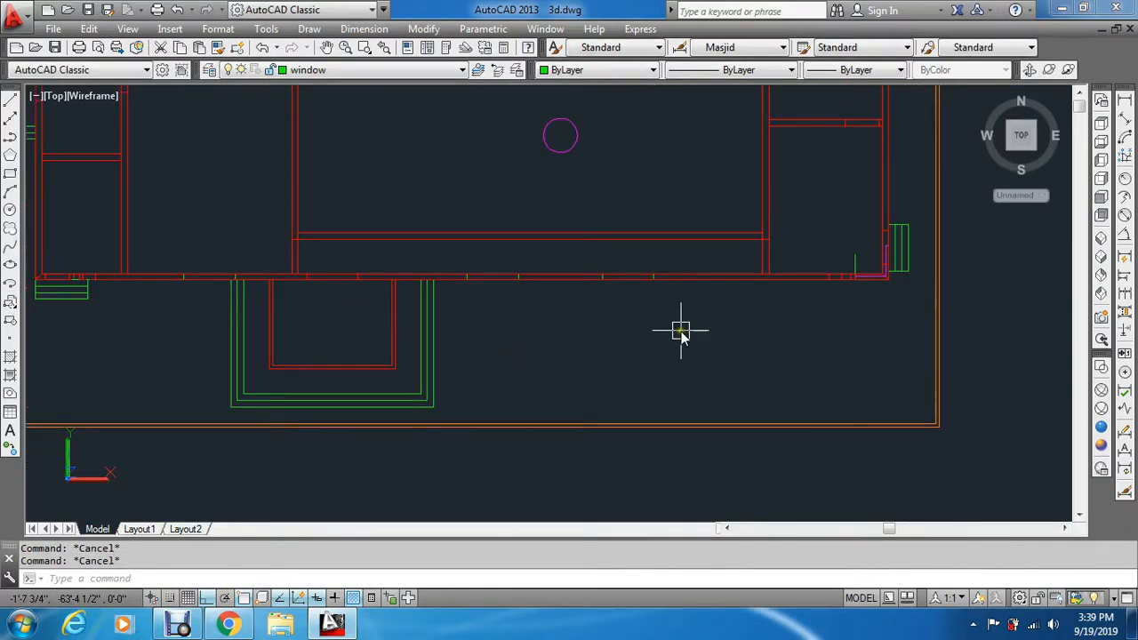
pyautogui.scroll(-3, 419, 325)
pyautogui.scroll(5, 287, 300)
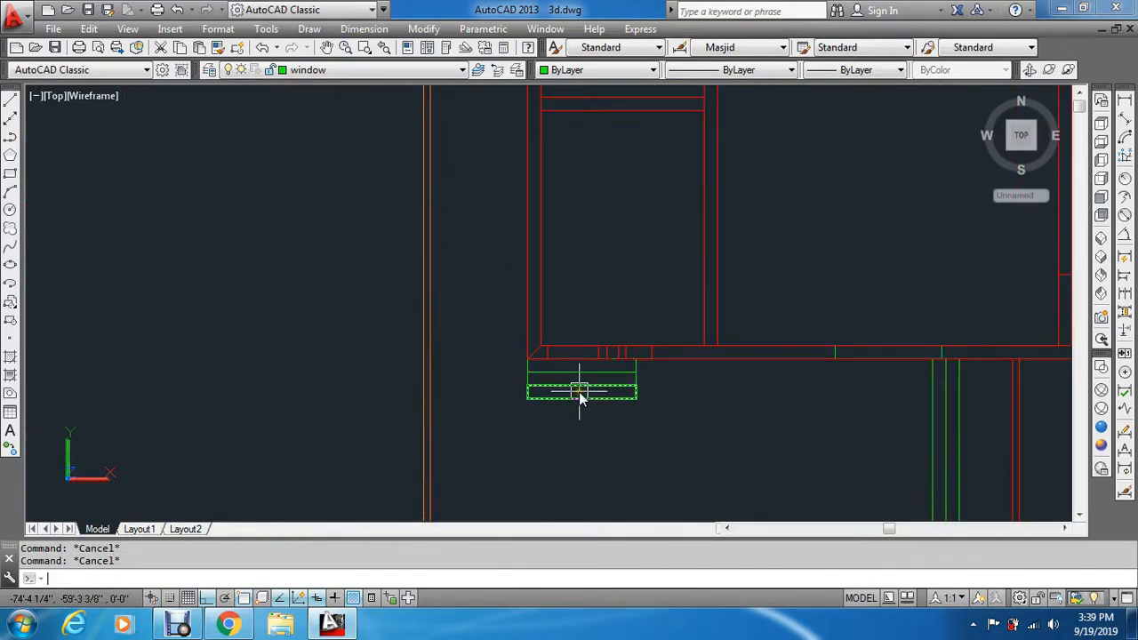
pyautogui.write('e')
pyautogui.press('Return')
pyautogui.scroll(7, 577, 374)
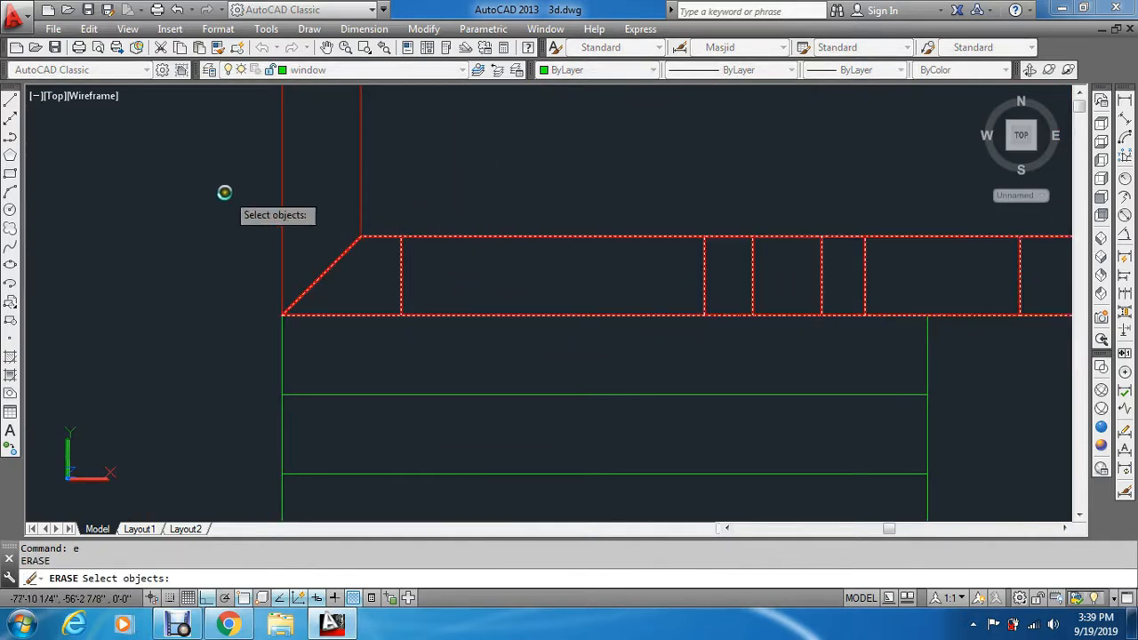
pyautogui.click(187, 159)
pyautogui.click(892, 365)
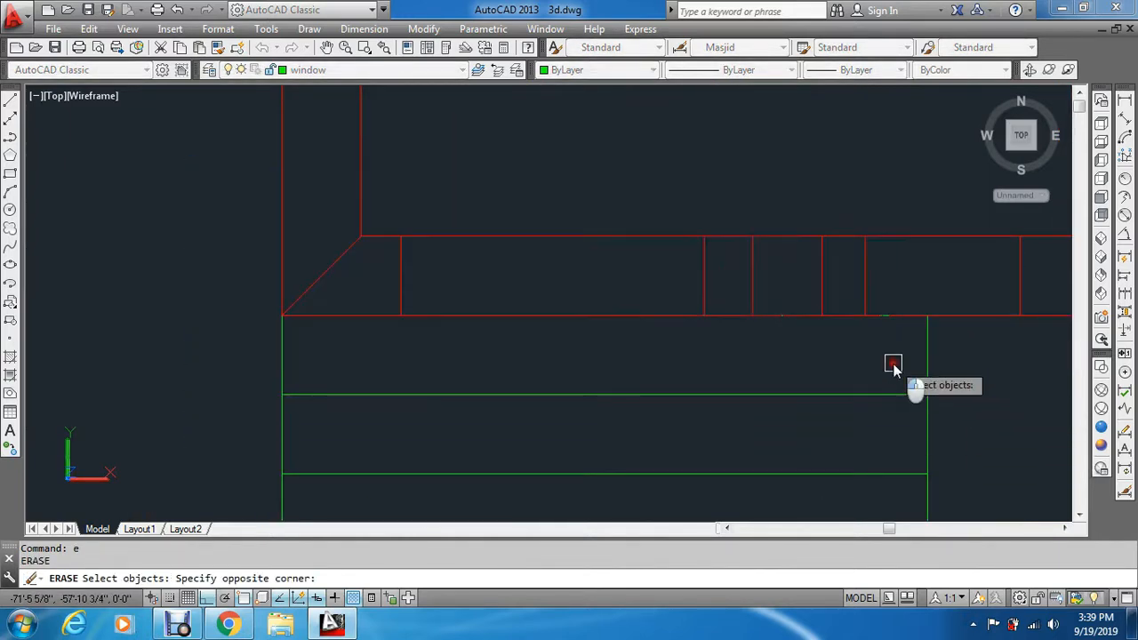
pyautogui.scroll(-3, 889, 366)
pyautogui.press('Escape')
pyautogui.press('Escape')
pyautogui.scroll(-5, 724, 437)
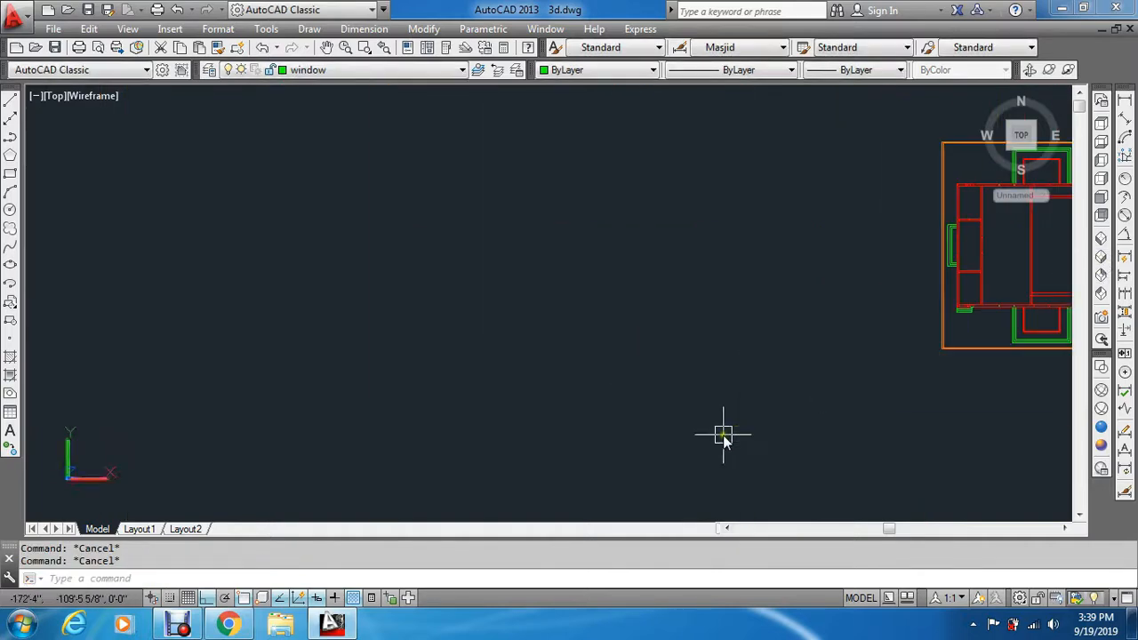
pyautogui.scroll(6, 840, 418)
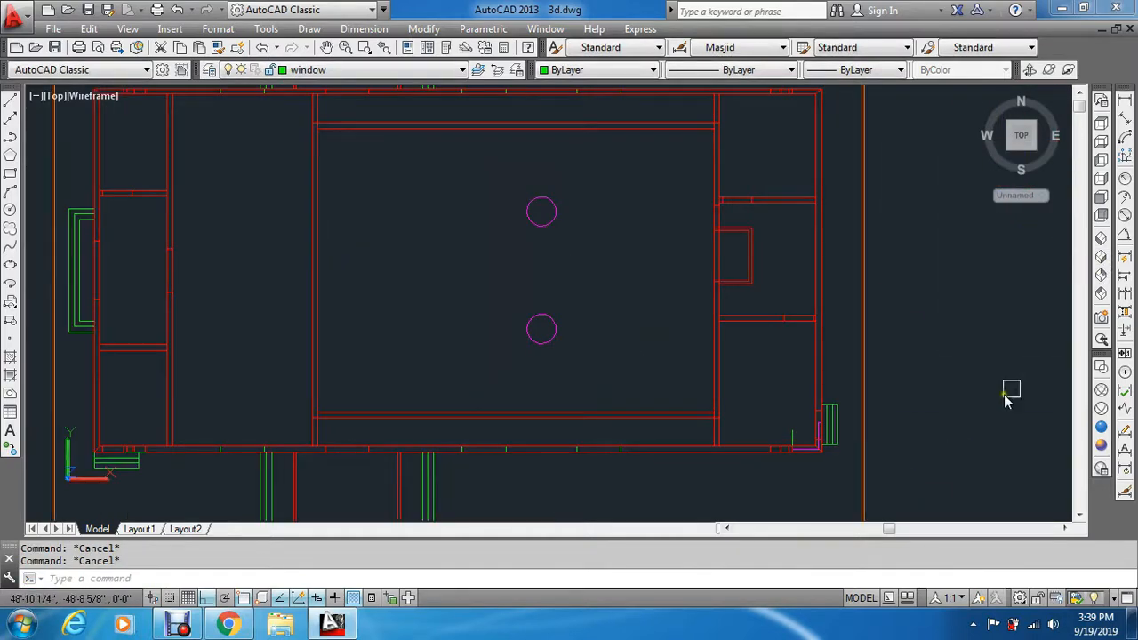
# In the SE isometric view, draw a vertical ray upward from the top outer corner where the south and east walls meet.
pyautogui.click(1101, 265)
pyautogui.scroll(5, 520, 131)
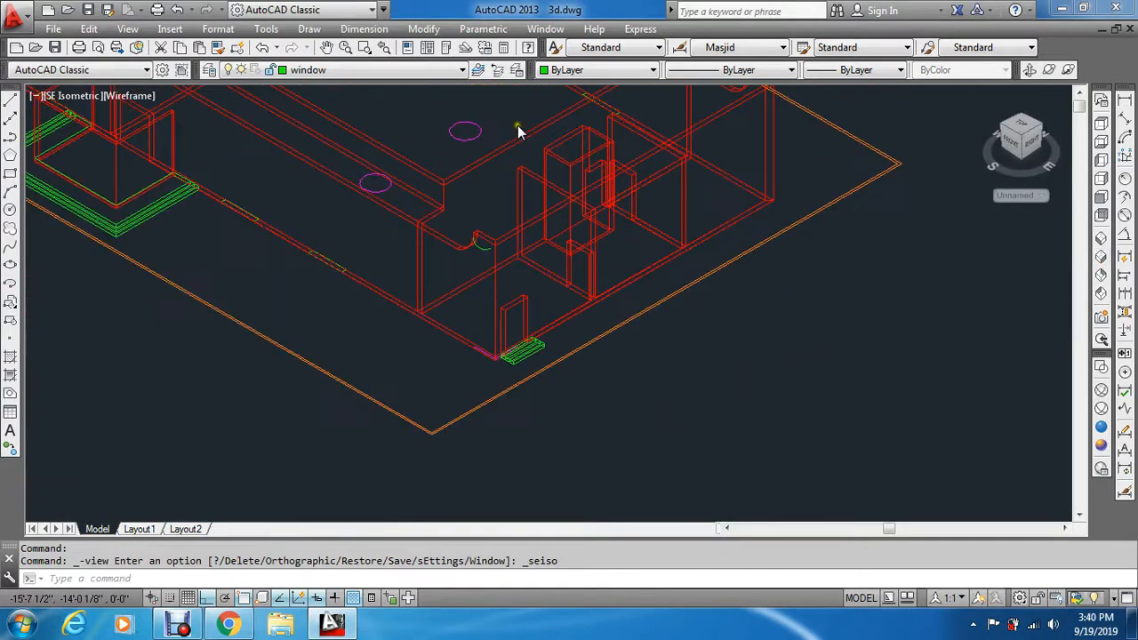
pyautogui.scroll(5, 490, 299)
pyautogui.press('Escape')
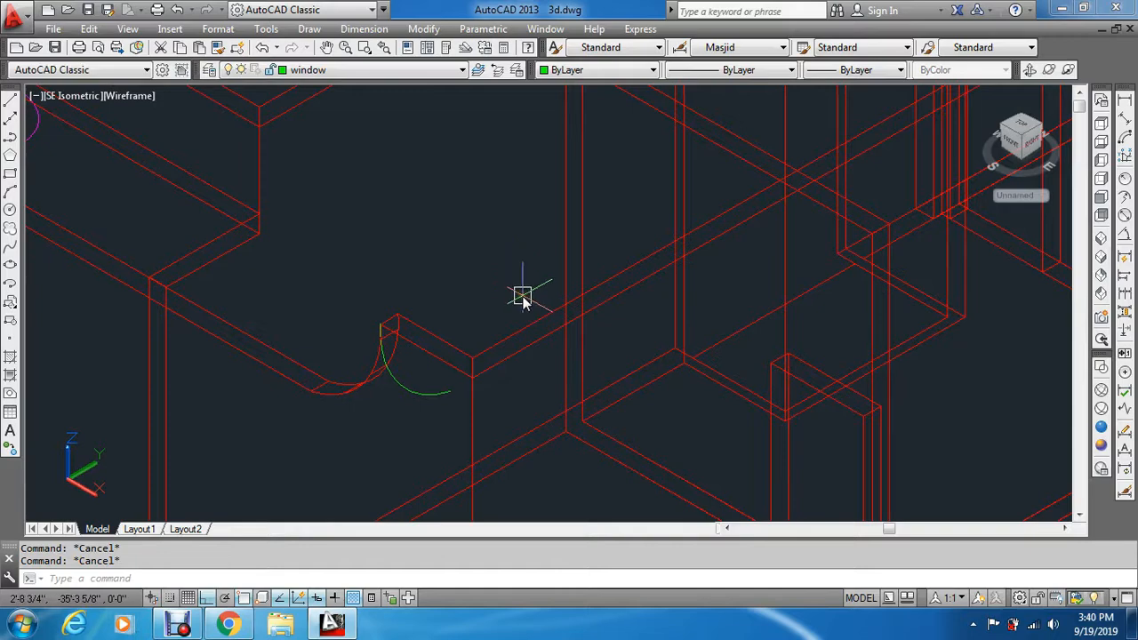
pyautogui.write('ray')
pyautogui.press('Return')
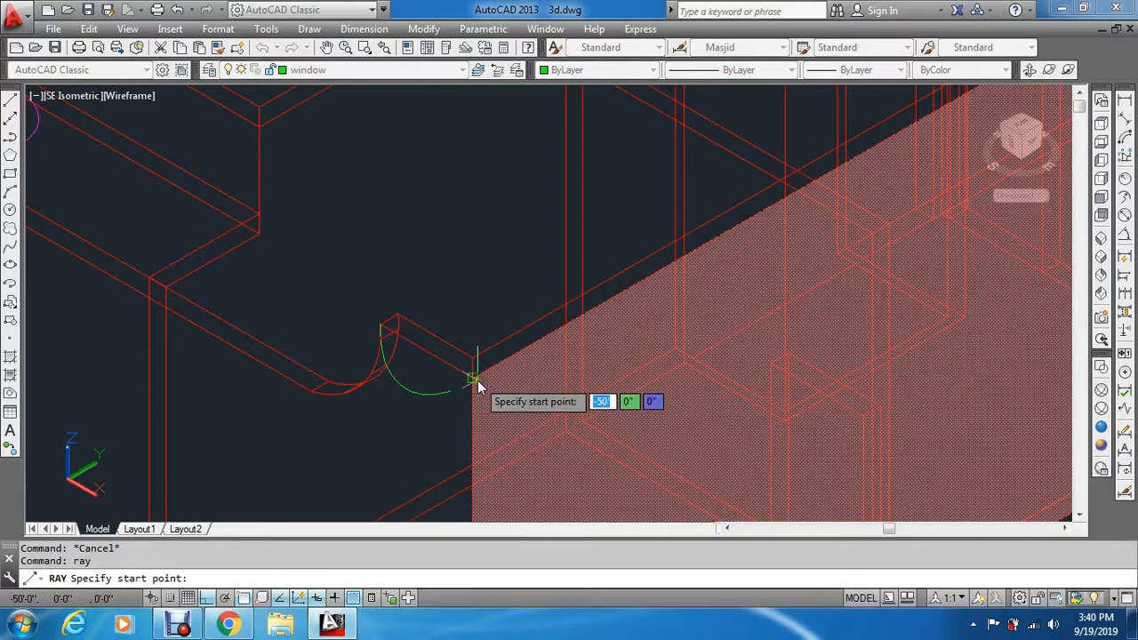
pyautogui.click(473, 375)
pyautogui.press('Escape')
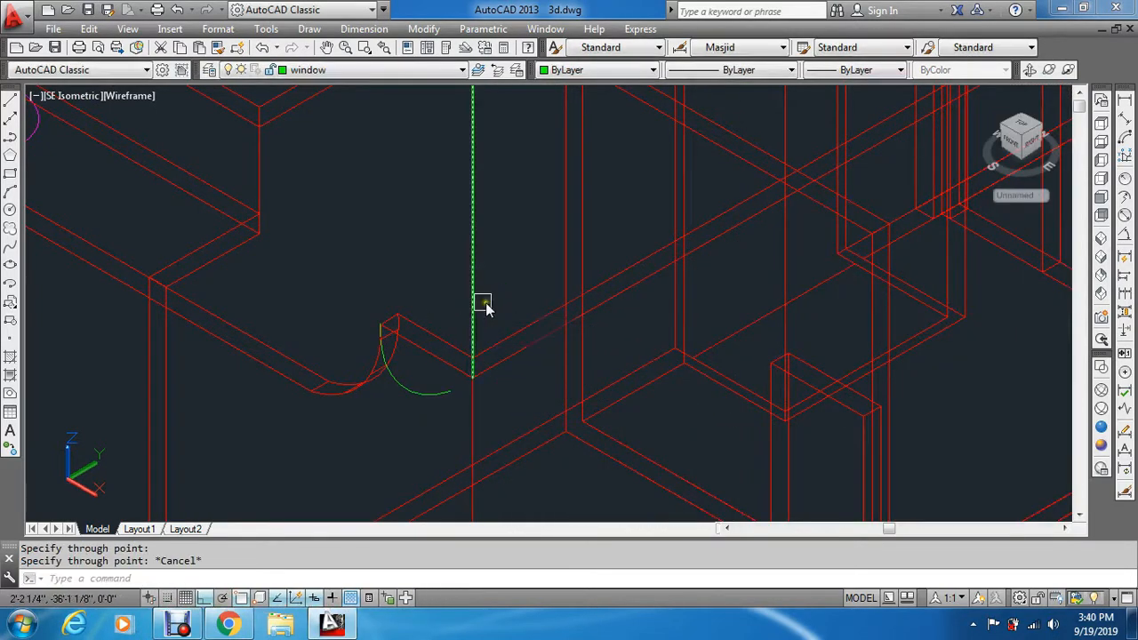
# Try to offset the vertical corner ray by 4' in the isometric view.
pyautogui.press('Escape')
pyautogui.write('o')
pyautogui.press('Return')
pyautogui.write('4')
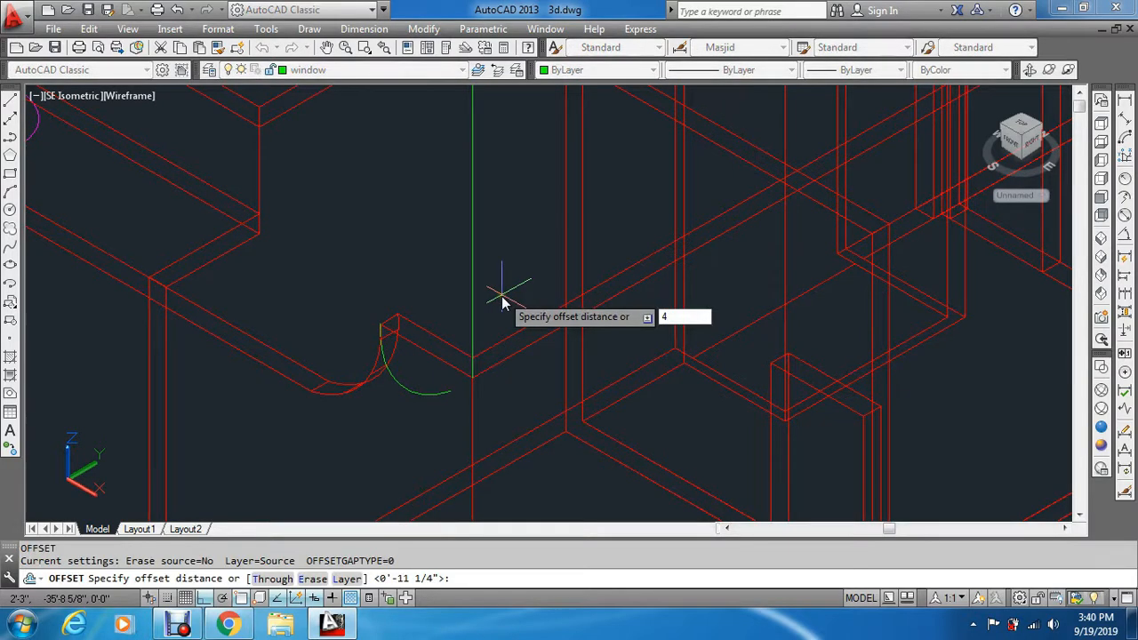
pyautogui.press('Return')
pyautogui.click(474, 308)
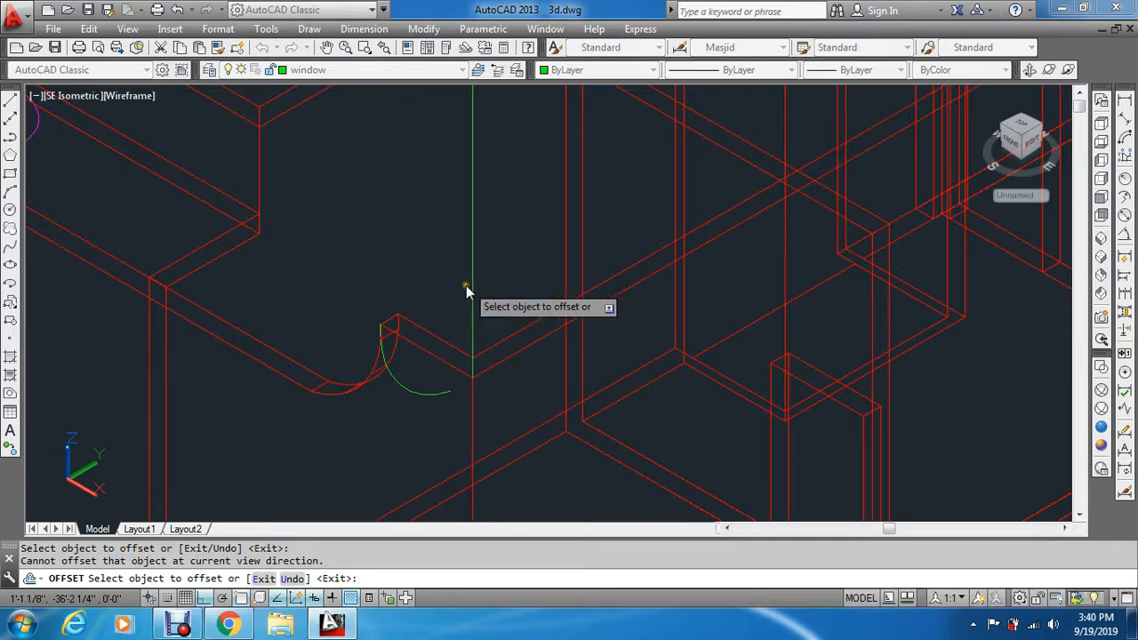
pyautogui.press('Escape')
pyautogui.press('Return')
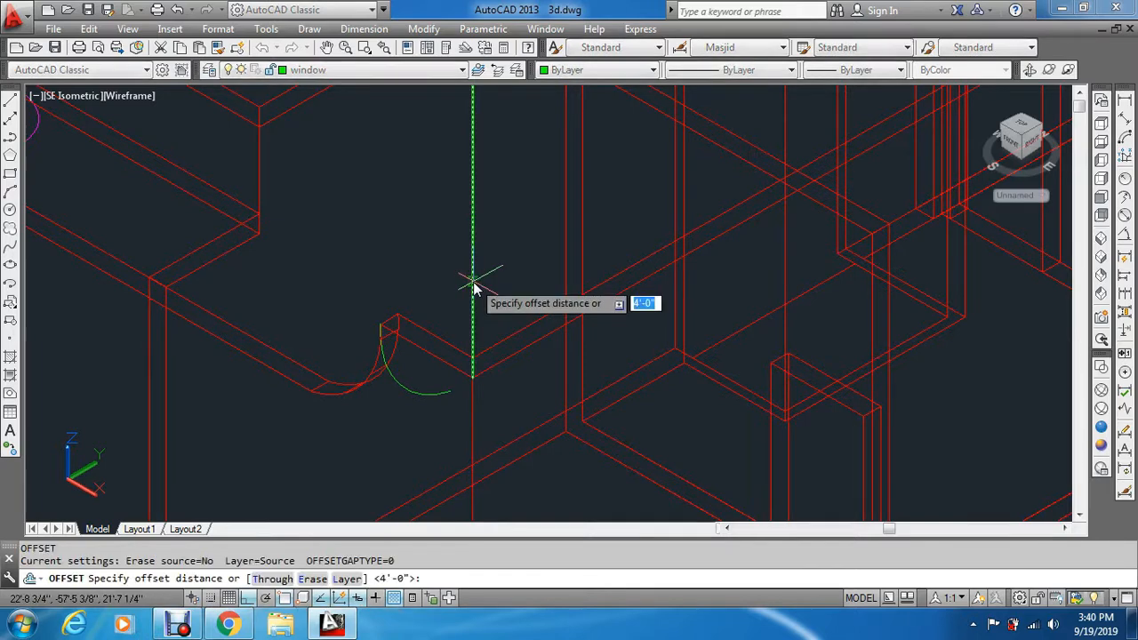
pyautogui.write('4')
pyautogui.press('Return')
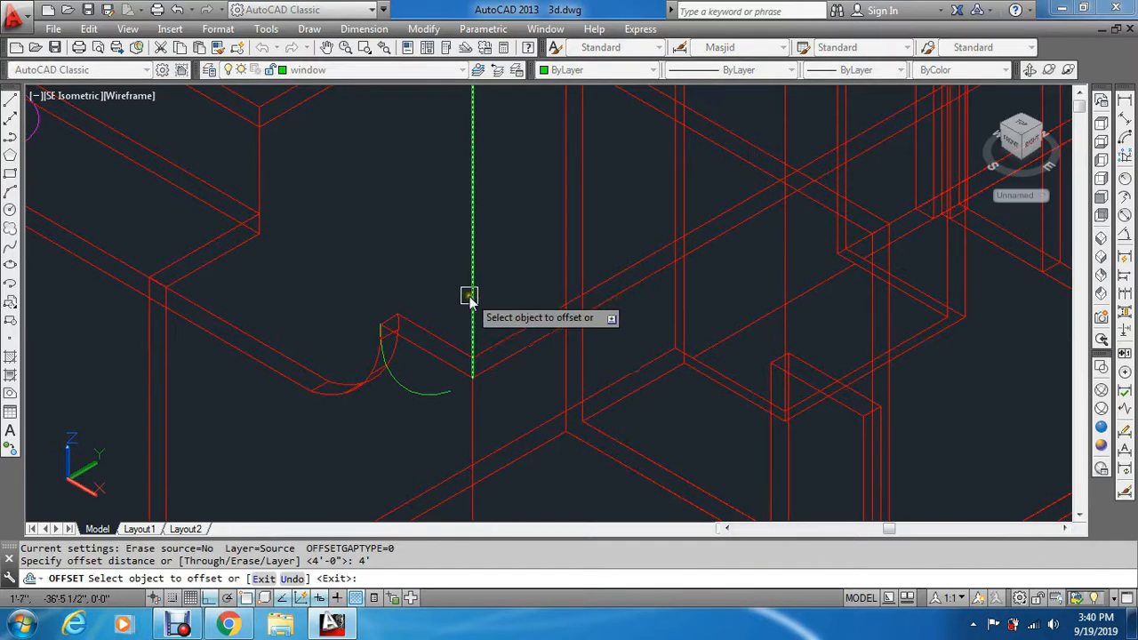
pyautogui.click(469, 294)
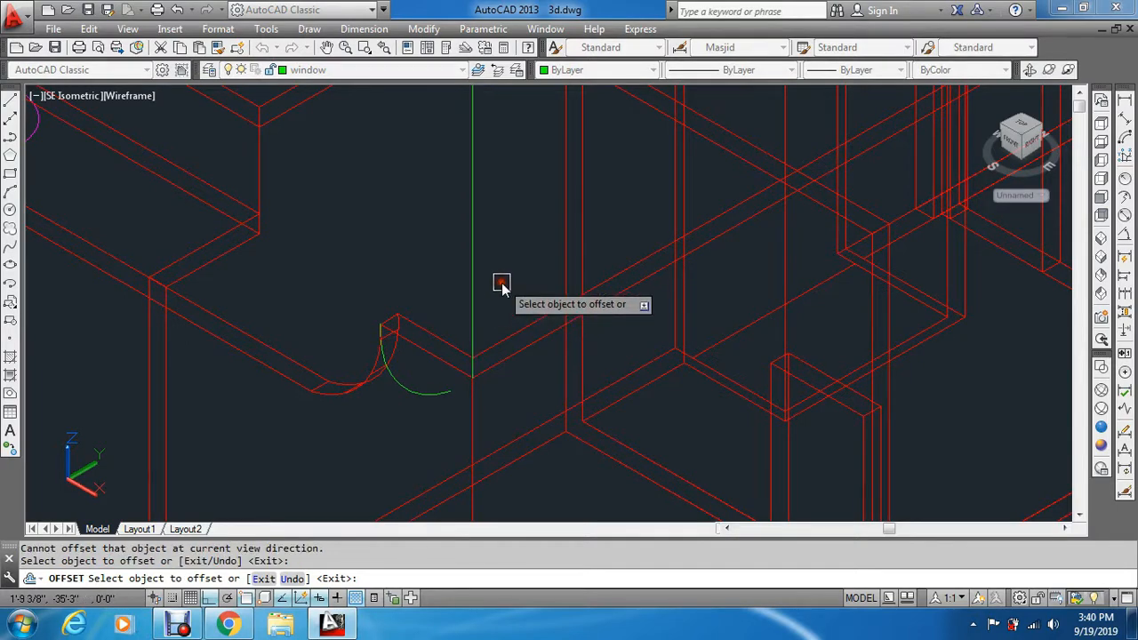
pyautogui.press('Escape')
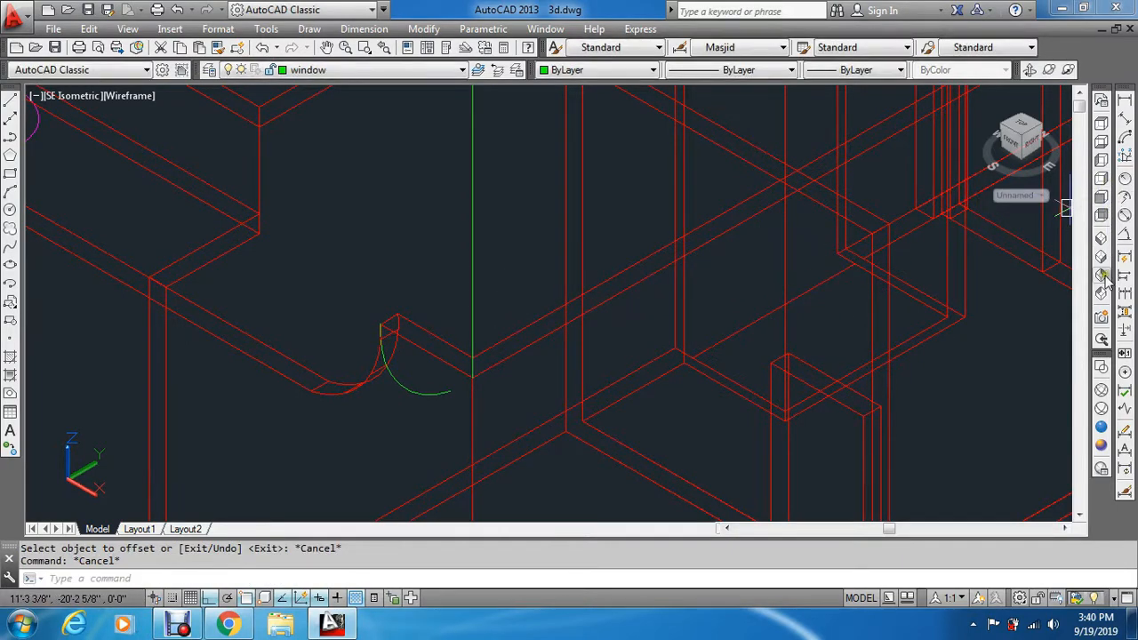
# In the left view, offset the vertical corner ray 4' inward over the east wall.
pyautogui.click(1101, 165)
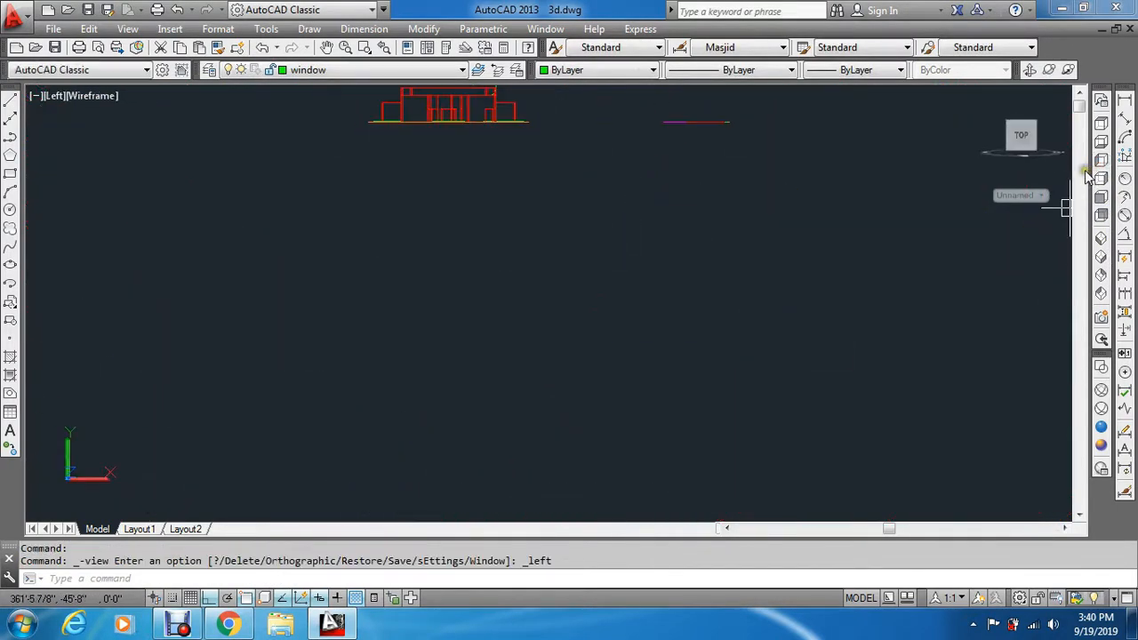
pyautogui.scroll(8, 600, 178)
pyautogui.press('Escape')
pyautogui.press('Escape')
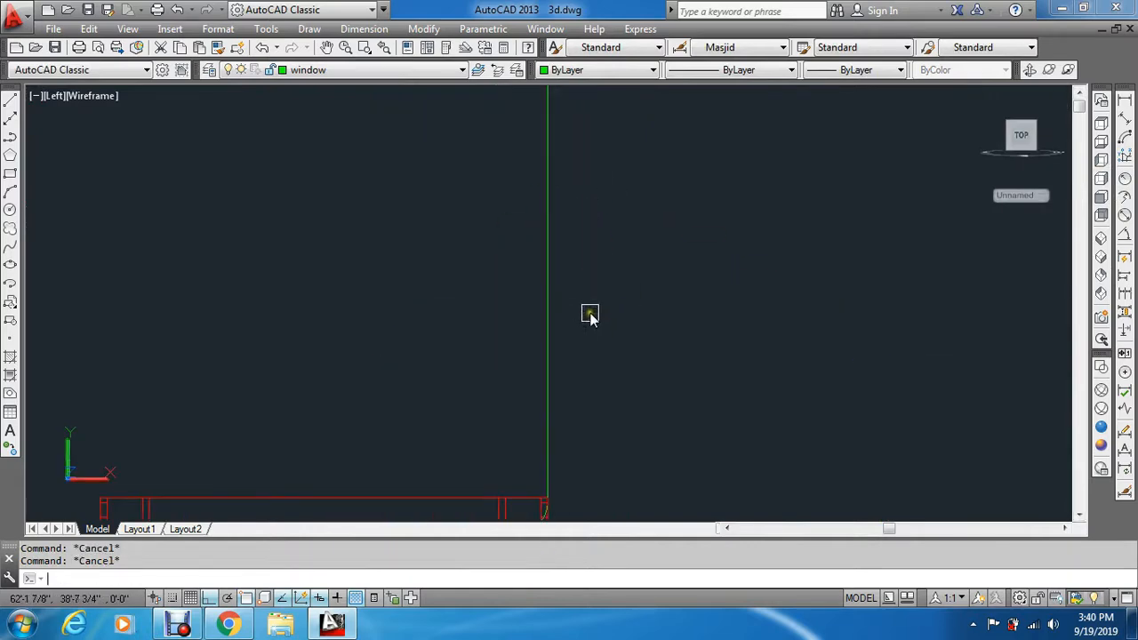
pyautogui.write('o')
pyautogui.press('Return')
pyautogui.write("4'")
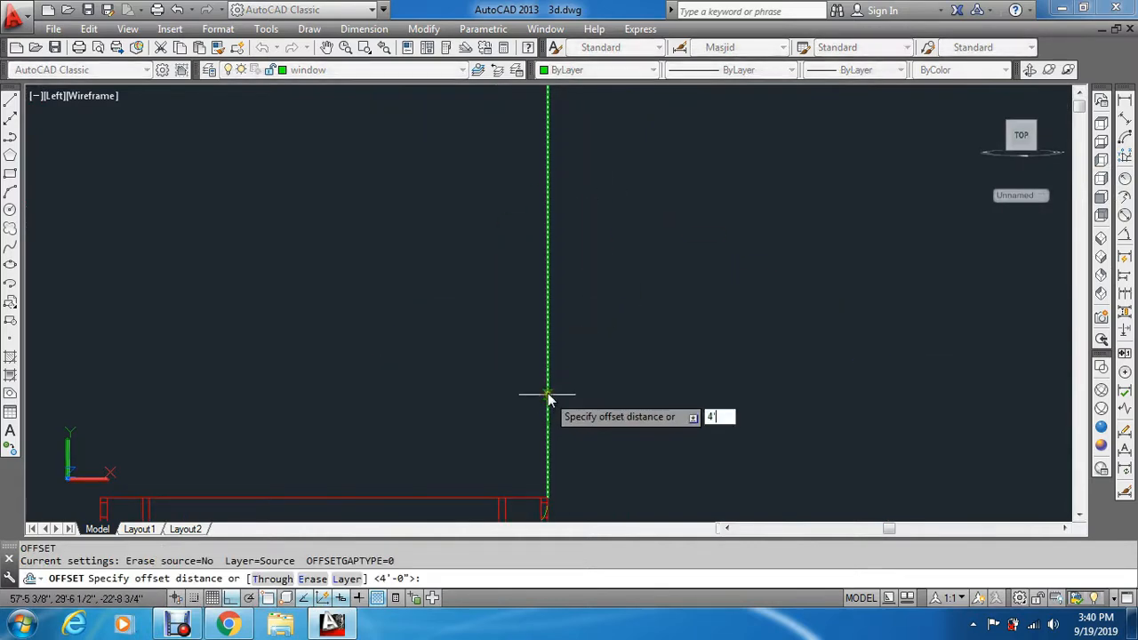
pyautogui.press('Return')
pyautogui.click(547, 392)
pyautogui.click(426, 407)
pyautogui.press('Escape')
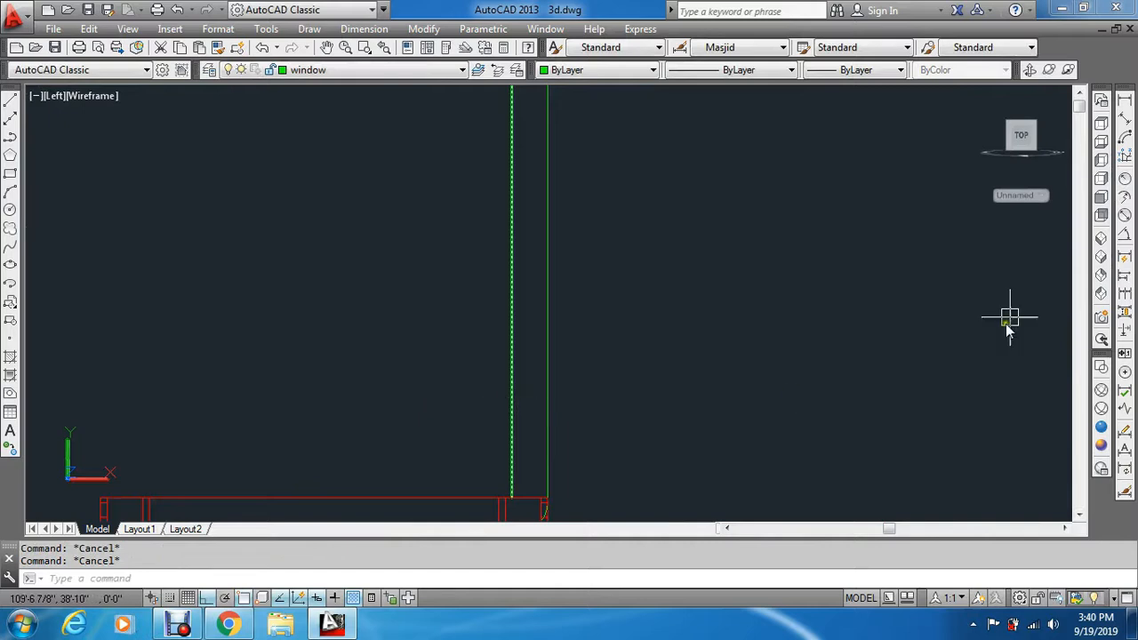
# Move the green arc inward from the base of the corner ray to the base of the offset ray.
pyautogui.scroll(-5, 716, 380)
pyautogui.scroll(6, 743, 320)
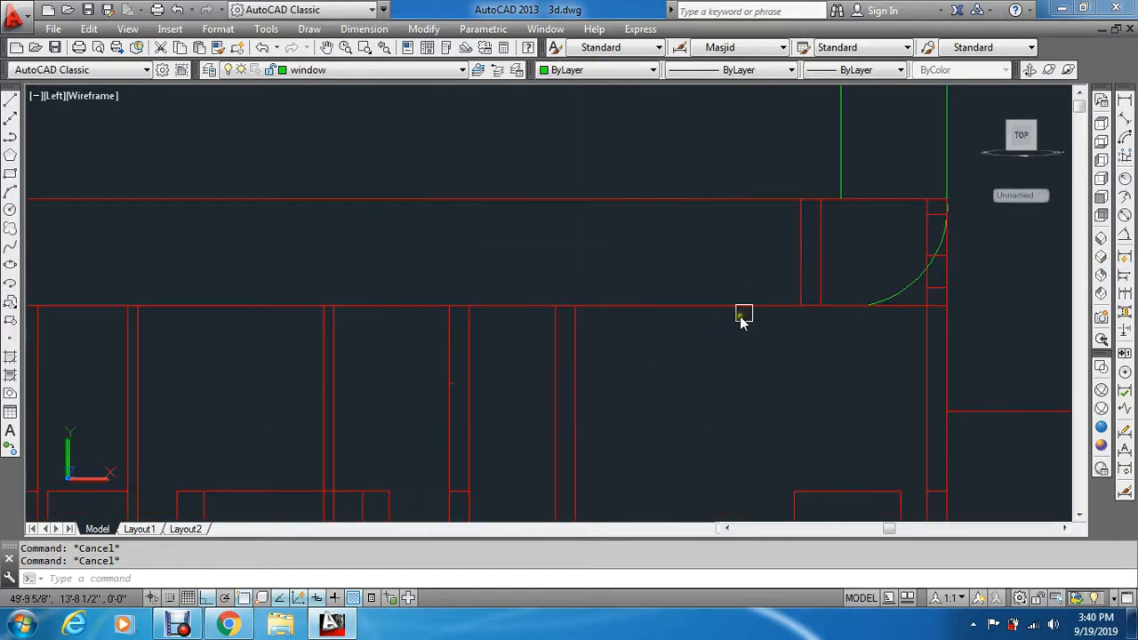
pyautogui.write('m')
pyautogui.press('Return')
pyautogui.scroll(3, 850, 299)
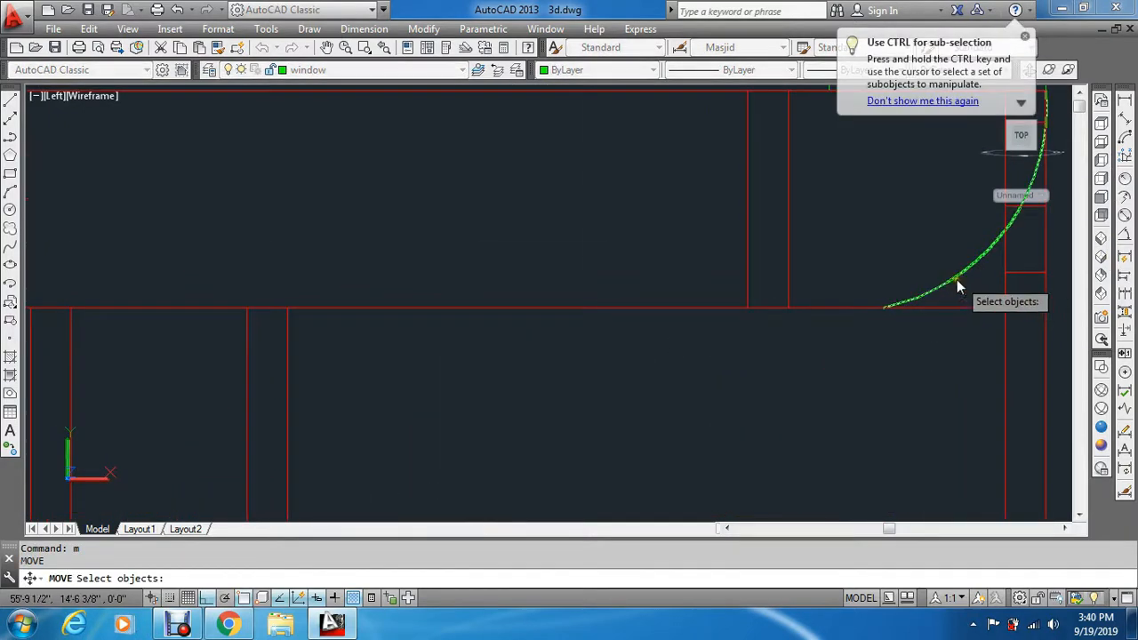
pyautogui.press('Return')
pyautogui.scroll(-3, 940, 279)
pyautogui.scroll(3, 955, 279)
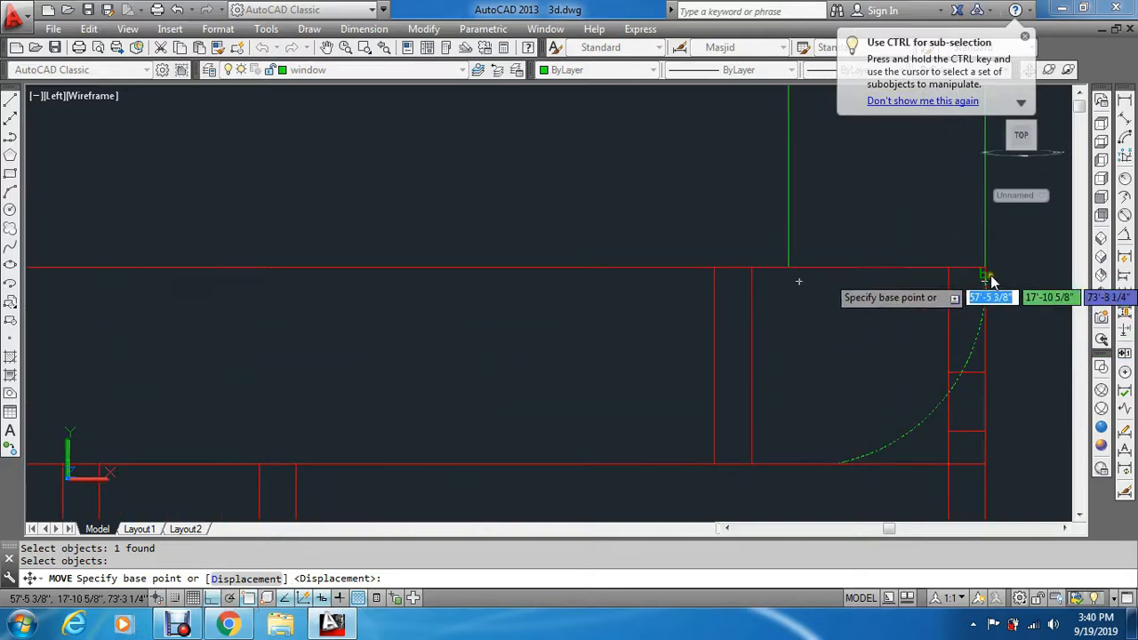
pyautogui.click(987, 267)
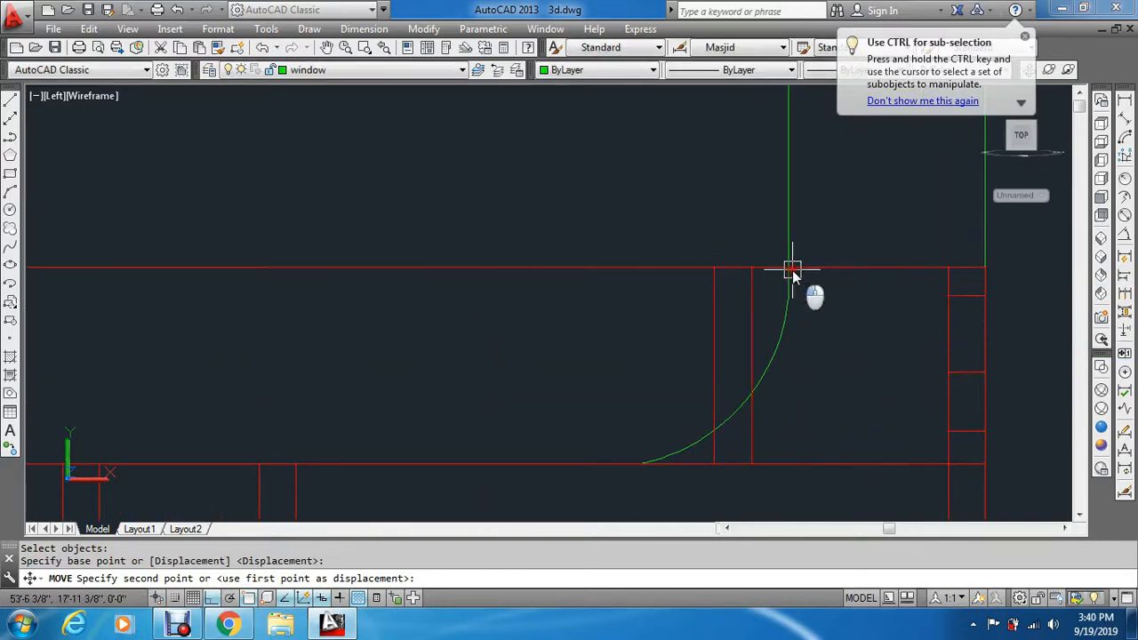
pyautogui.press('Escape')
pyautogui.press('Escape')
# Erase both vertical construction rays above the building.
pyautogui.scroll(-4, 792, 290)
pyautogui.write('e')
pyautogui.press('Return')
pyautogui.scroll(-5, 804, 283)
pyautogui.click(836, 201)
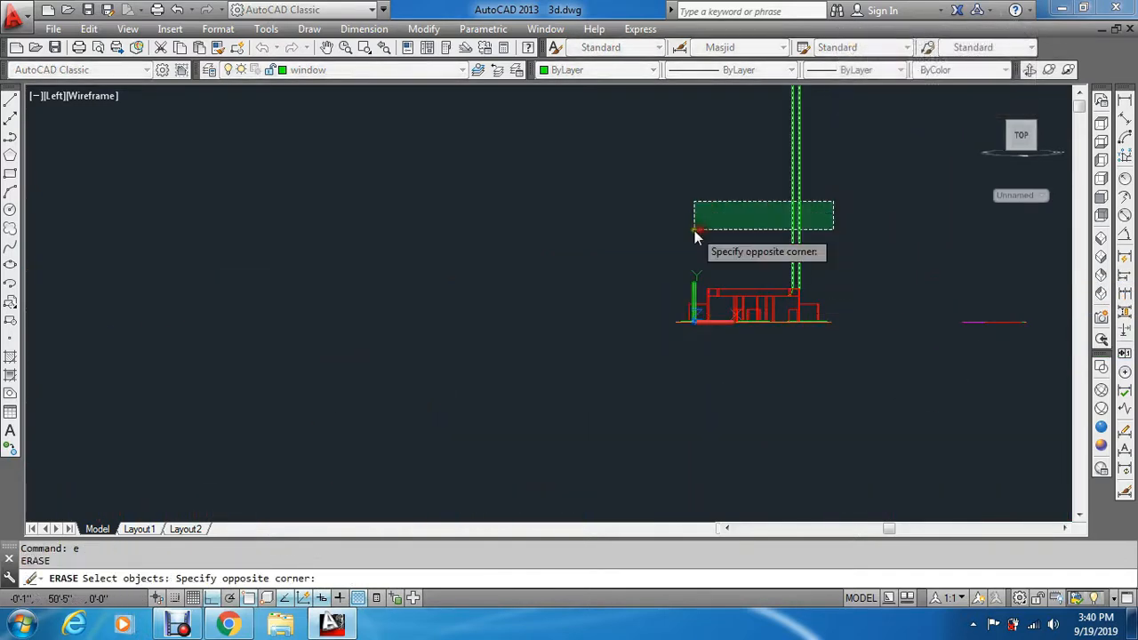
pyautogui.click(702, 232)
pyautogui.press('Return')
pyautogui.press('Escape')
pyautogui.scroll(4, 811, 268)
pyautogui.press('Escape')
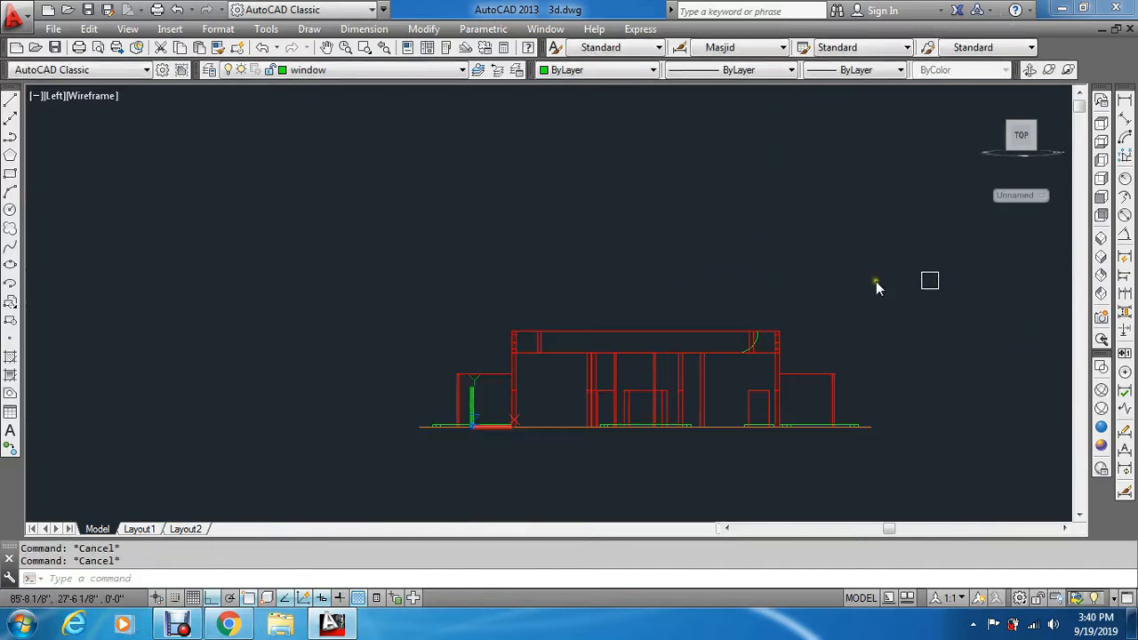
# In the SE isometric view, mirror the arc about a vertical line through the midpoint of the east wall's top edge, keeping the original.
pyautogui.click(1103, 256)
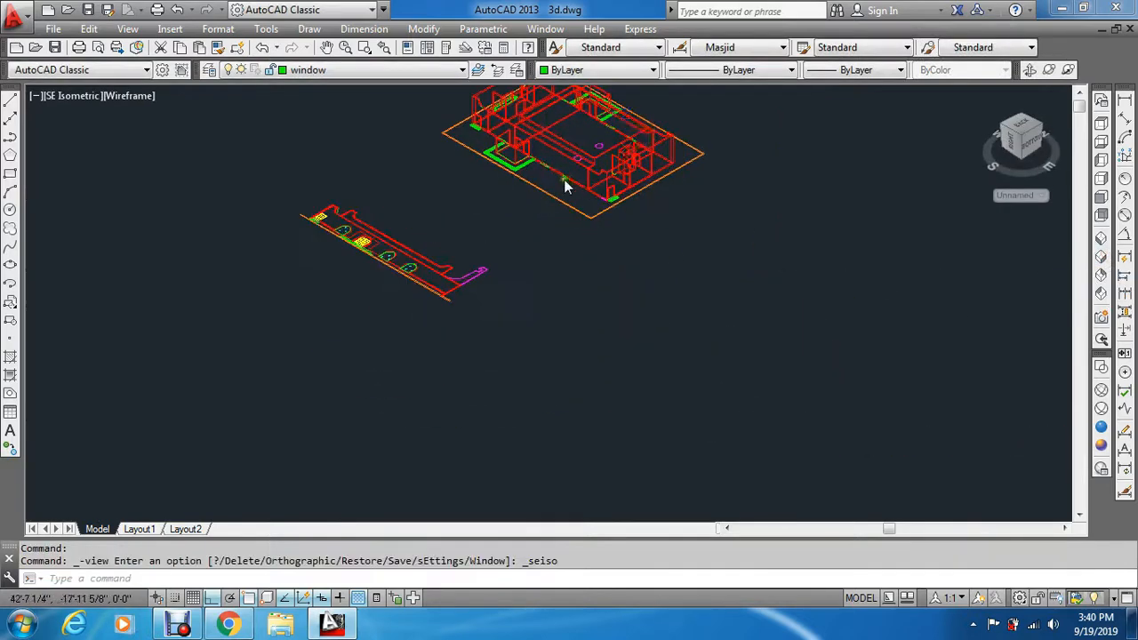
pyautogui.scroll(3, 720, 187)
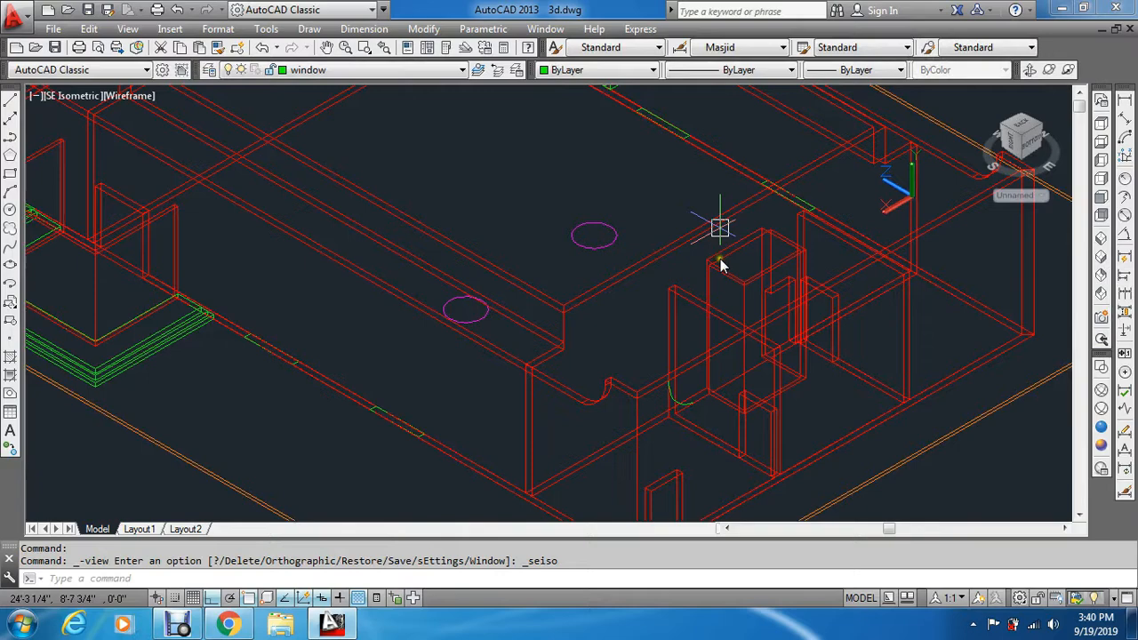
pyautogui.click(726, 323)
pyautogui.press('Escape')
pyautogui.press('Escape')
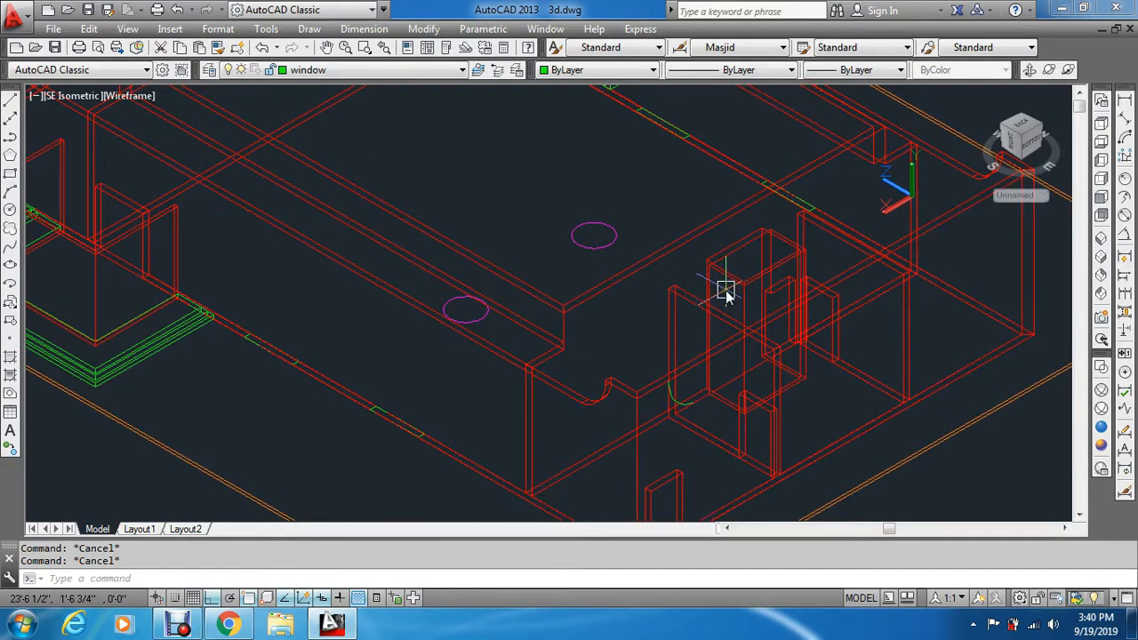
pyautogui.write('mi')
pyautogui.press('Return')
pyautogui.scroll(4, 677, 400)
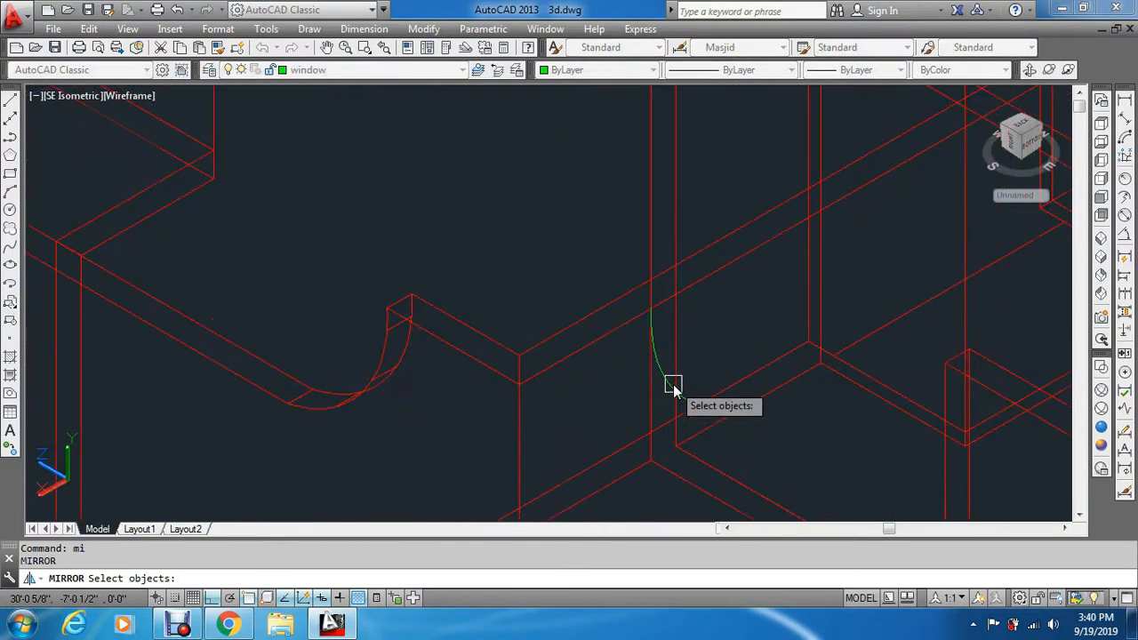
pyautogui.click(671, 384)
pyautogui.scroll(-6, 673, 384)
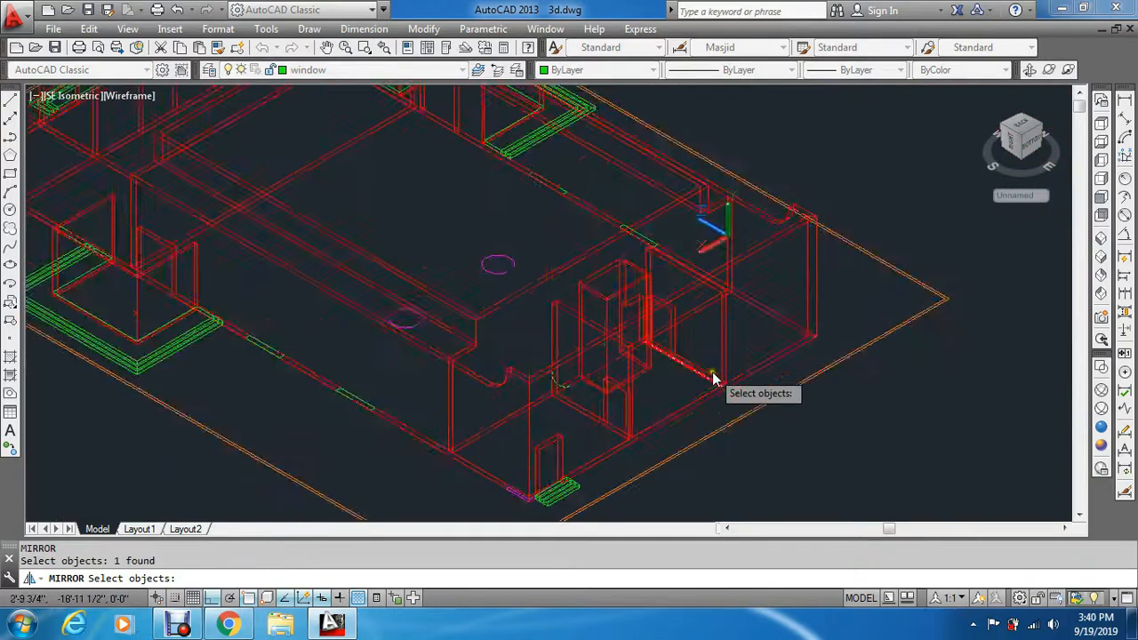
pyautogui.scroll(3, 673, 338)
pyautogui.press('Return')
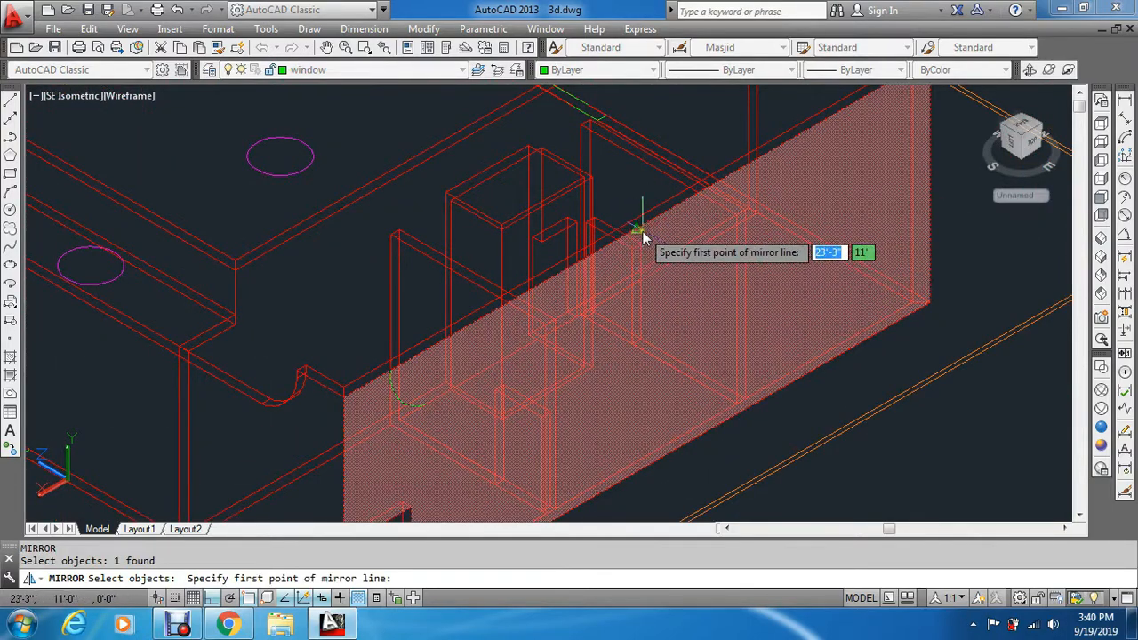
pyautogui.click(636, 236)
pyautogui.scroll(-5, 637, 237)
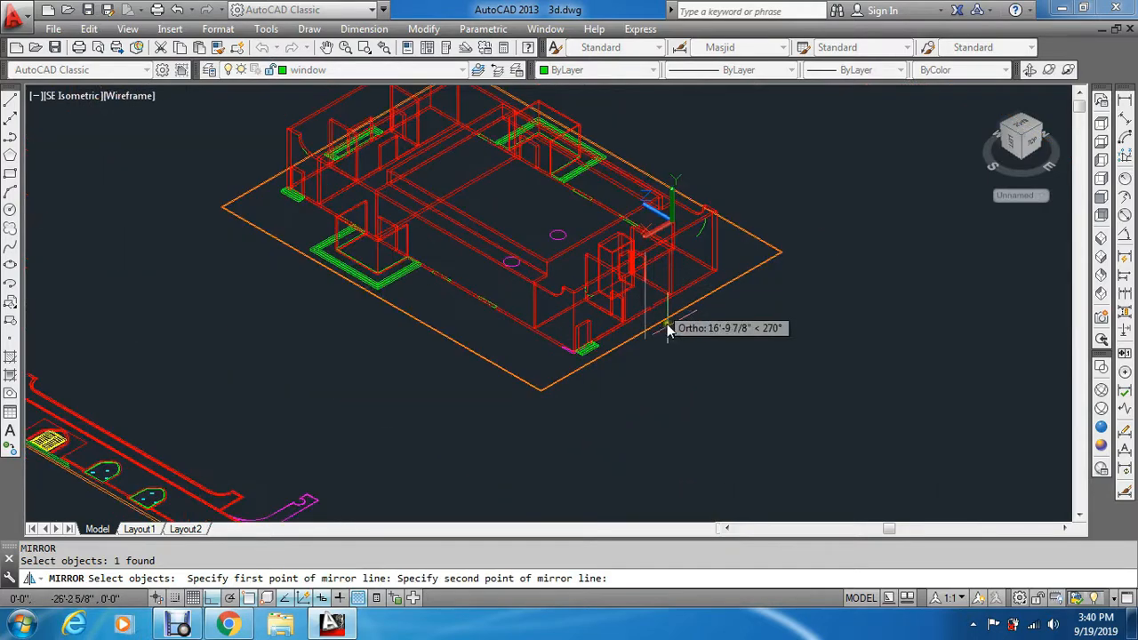
pyautogui.click(680, 392)
pyautogui.press('Return')
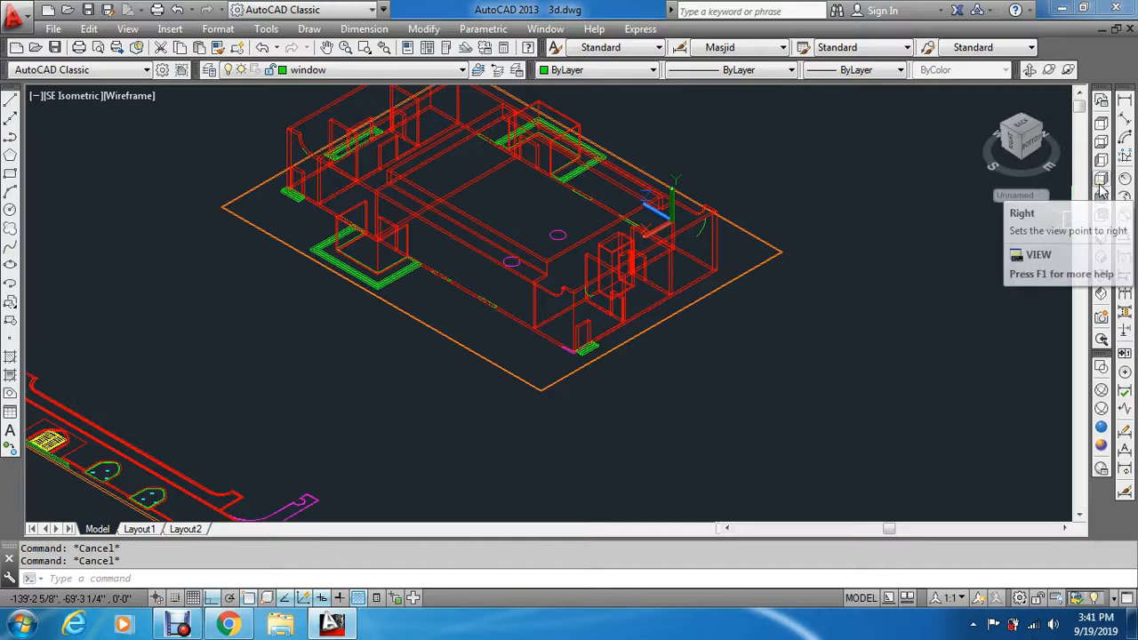
# In the Right view, start a polyline along the east wall's top edge, from one green arc's upper end to the other's.
pyautogui.click(1101, 182)
pyautogui.scroll(2, 666, 141)
pyautogui.moveTo(652, 231); pyautogui.dragTo(633, 484, button='middle')
pyautogui.scroll(6, 613, 387)
pyautogui.scroll(2, 685, 216)
pyautogui.press('Escape')
pyautogui.press('Escape')
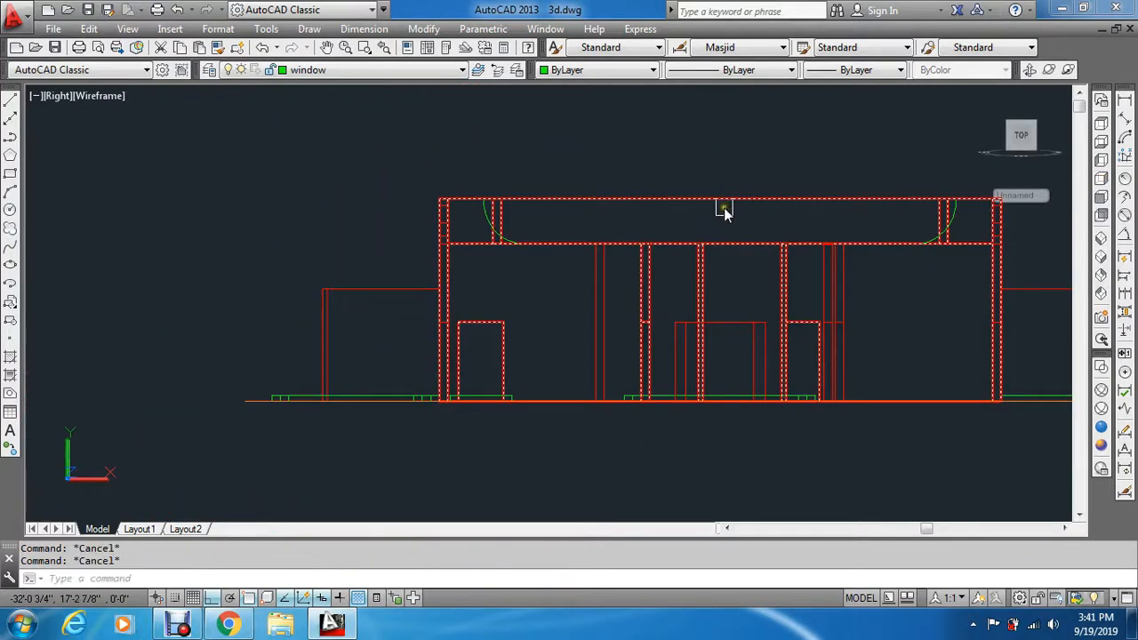
pyautogui.write('pl')
pyautogui.press('Return')
pyautogui.scroll(4, 501, 186)
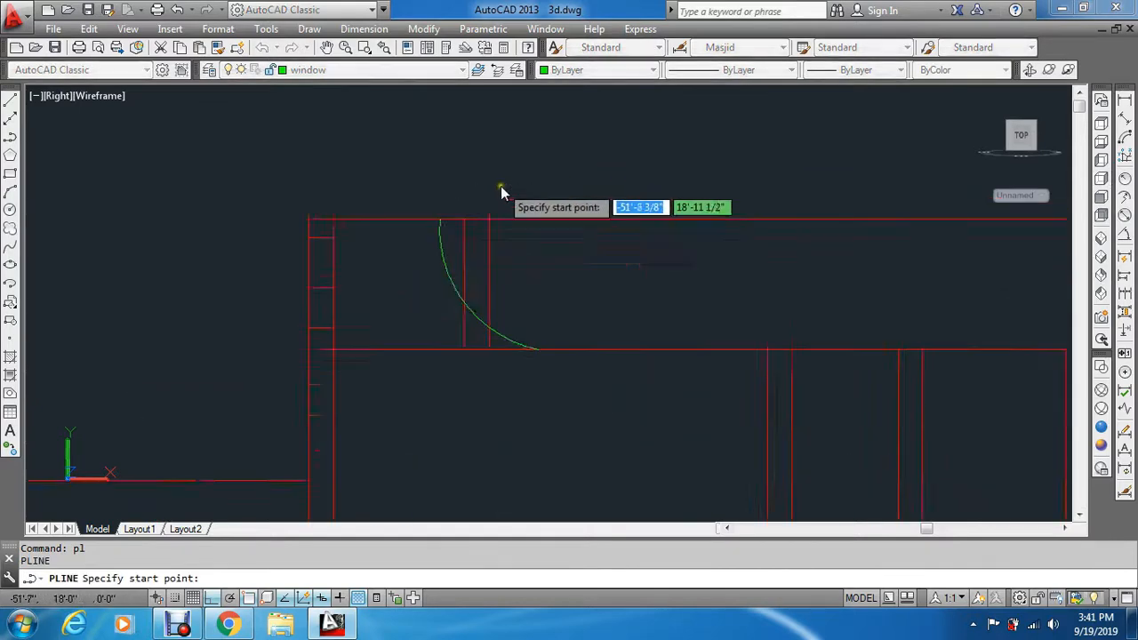
pyautogui.scroll(2, 435, 222)
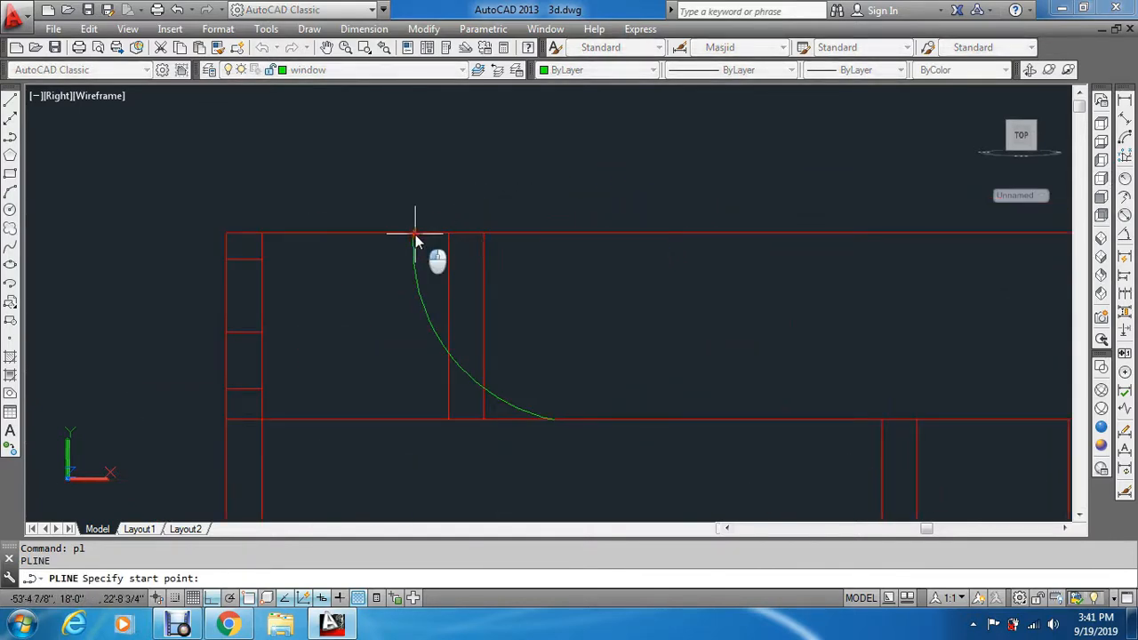
pyautogui.click(415, 234)
pyautogui.scroll(-3, 415, 235)
pyautogui.scroll(3, 699, 261)
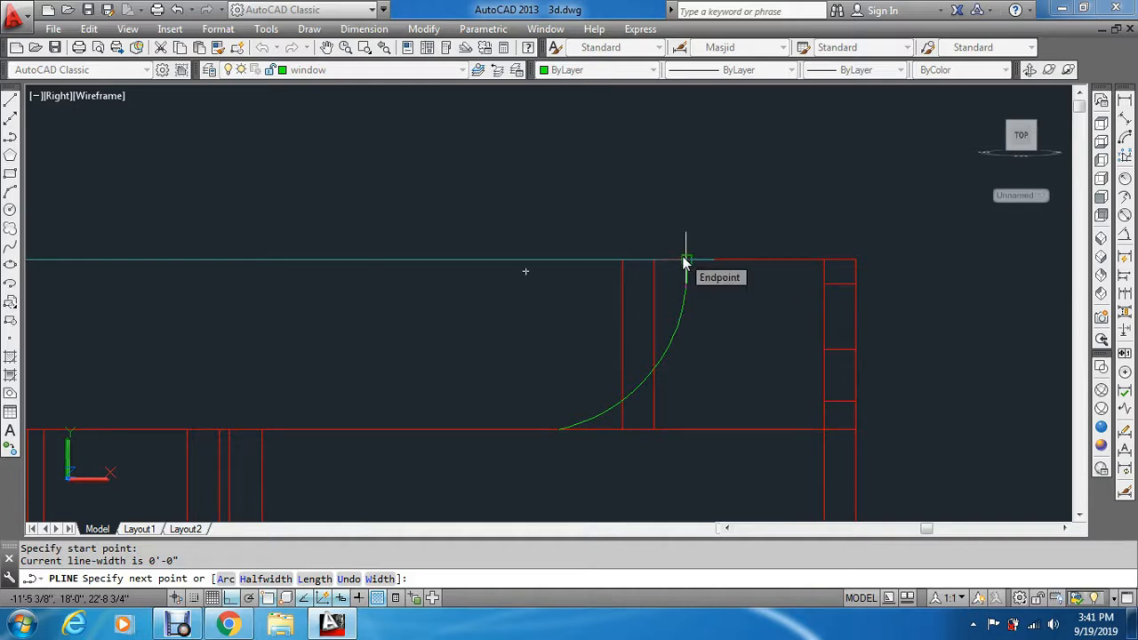
pyautogui.click(683, 261)
# Continue the polyline with an arc segment to the near arc's lower end and a straight segment to the opposite arc's lower end.
pyautogui.scroll(-3, 686, 285)
pyautogui.scroll(3, 672, 307)
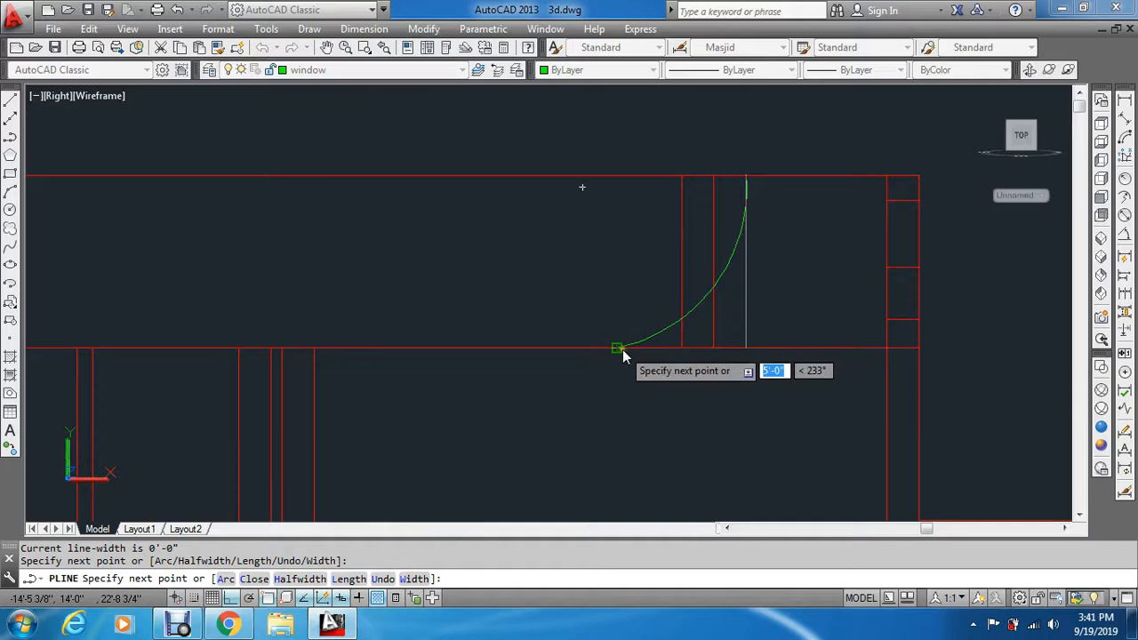
pyautogui.write('a')
pyautogui.press('Return')
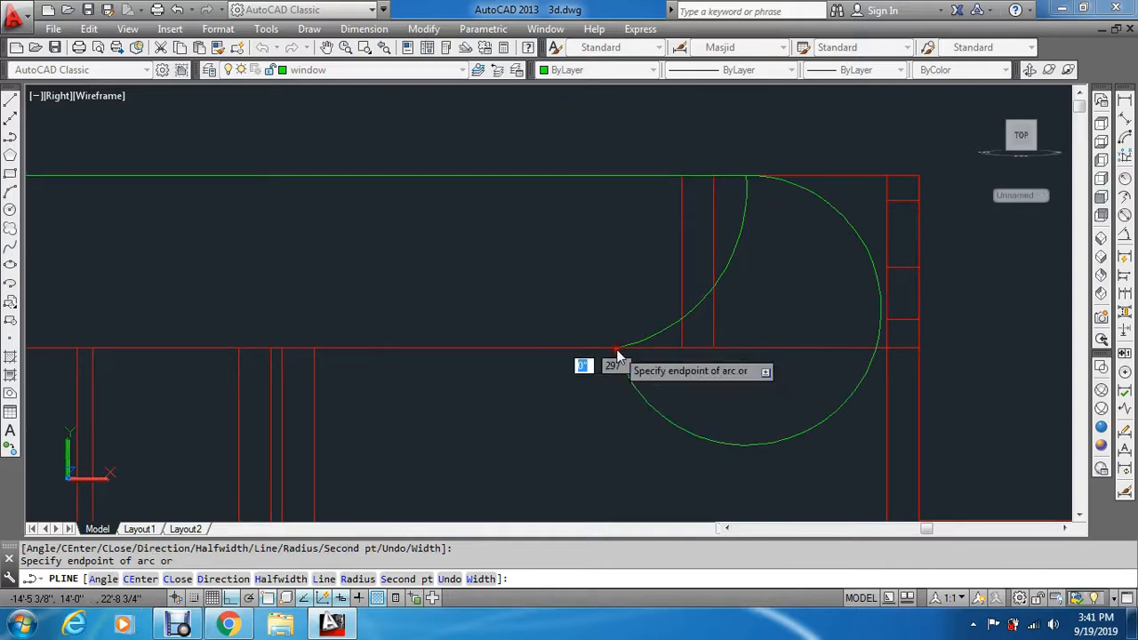
pyautogui.scroll(-5, 616, 356)
pyautogui.write('l')
pyautogui.press('Return')
pyautogui.scroll(-2, 595, 338)
pyautogui.scroll(8, 569, 320)
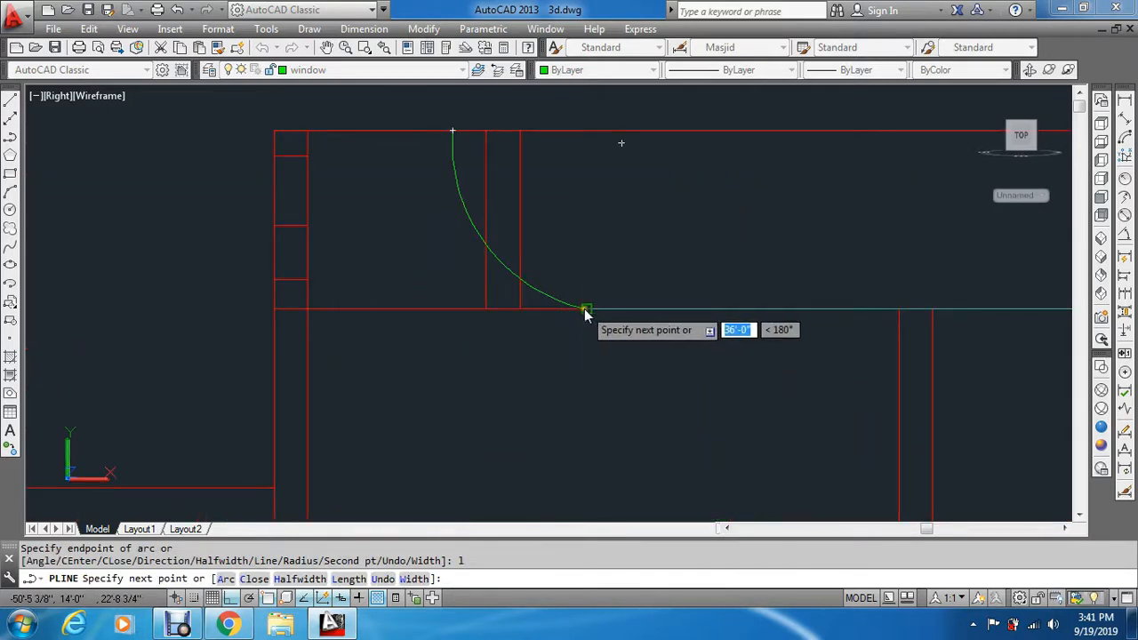
pyautogui.click(584, 308)
# Finish the polyline with an arc segment back up to its start point on the wall's top edge.
pyautogui.write('a')
pyautogui.press('Return')
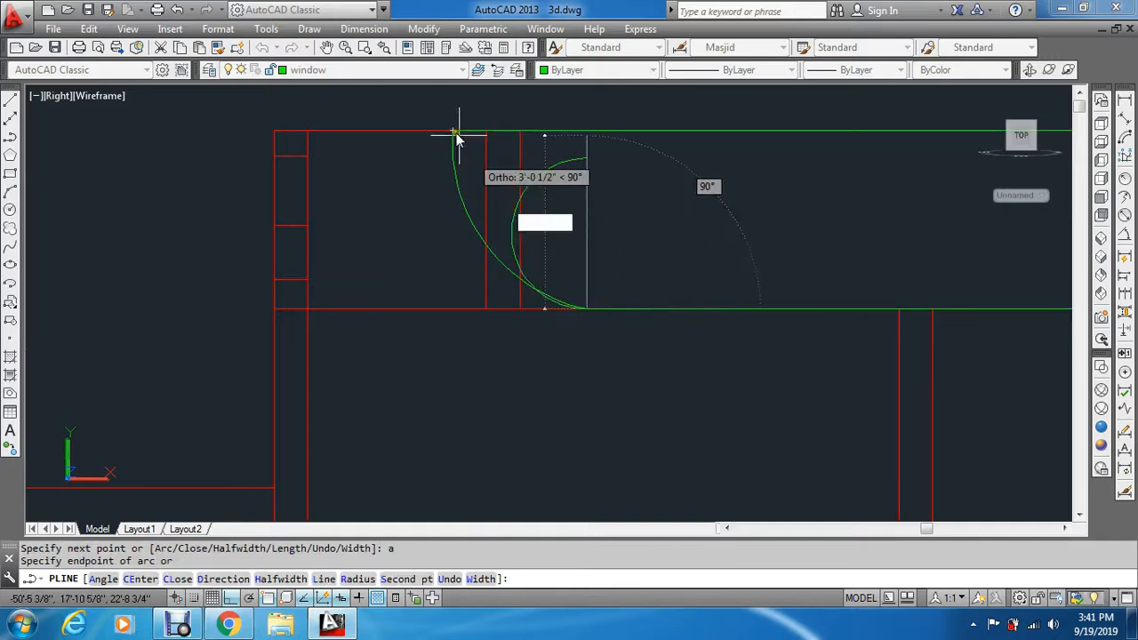
pyautogui.click(454, 129)
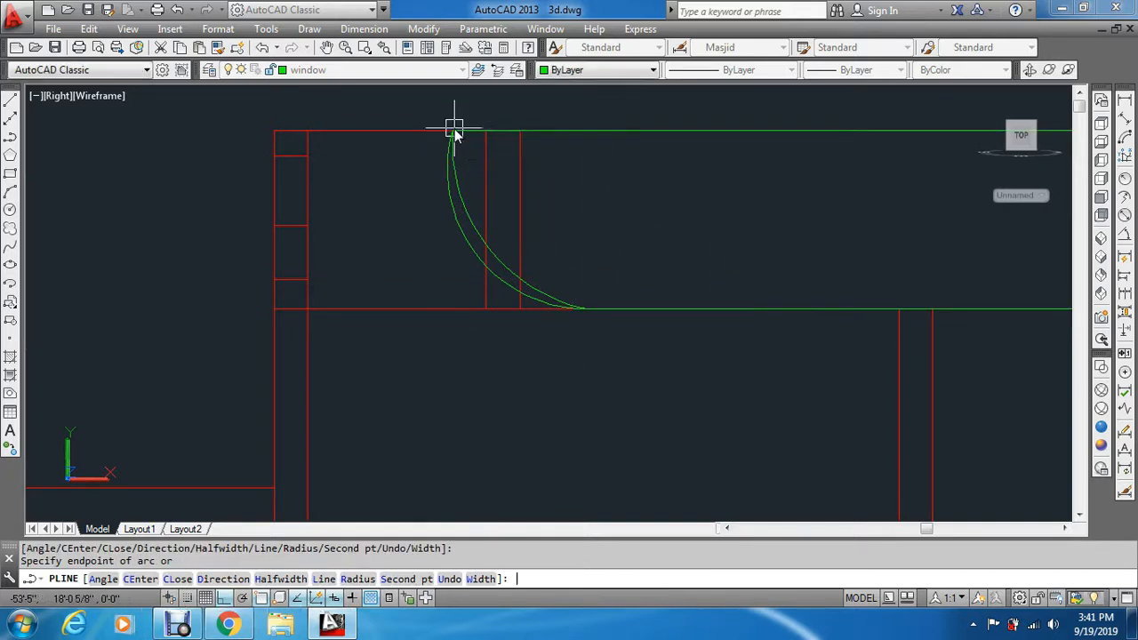
pyautogui.press('Escape')
# Stretch the midpoint of the last arc segment, with Ortho off, onto the green guide arc.
pyautogui.scroll(3, 471, 246)
pyautogui.click(462, 251)
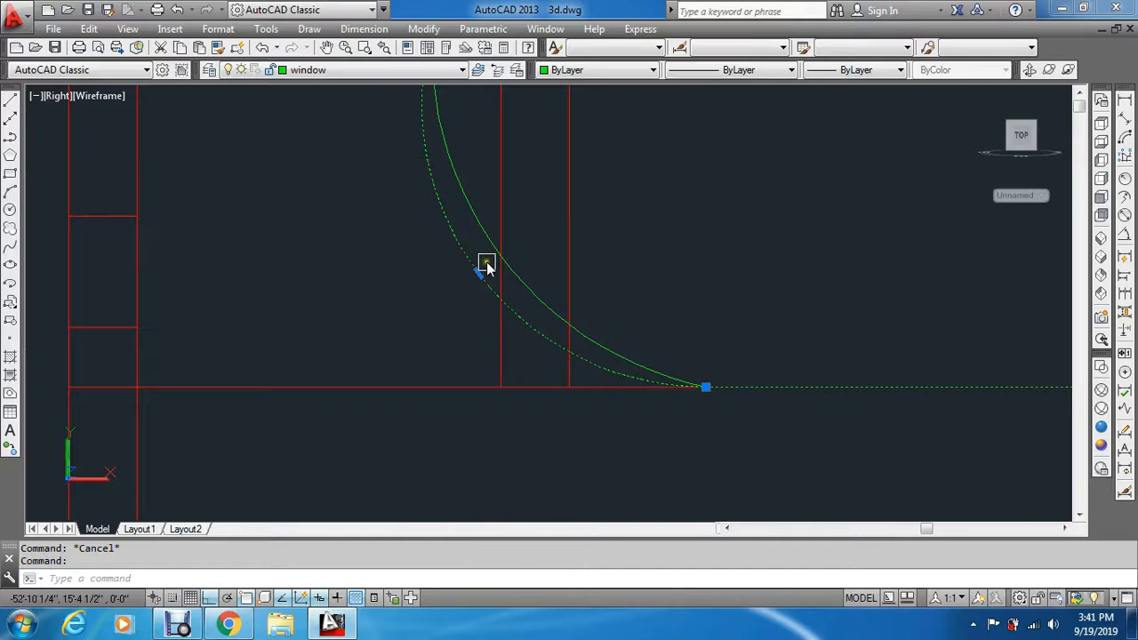
pyautogui.click(483, 274)
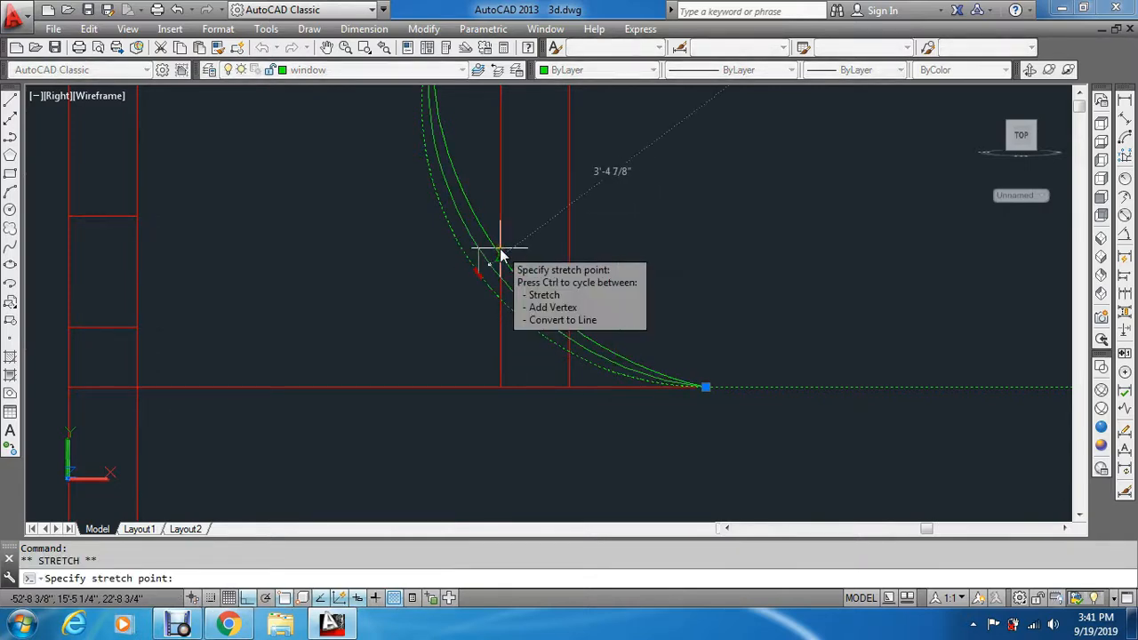
pyautogui.press('F8')
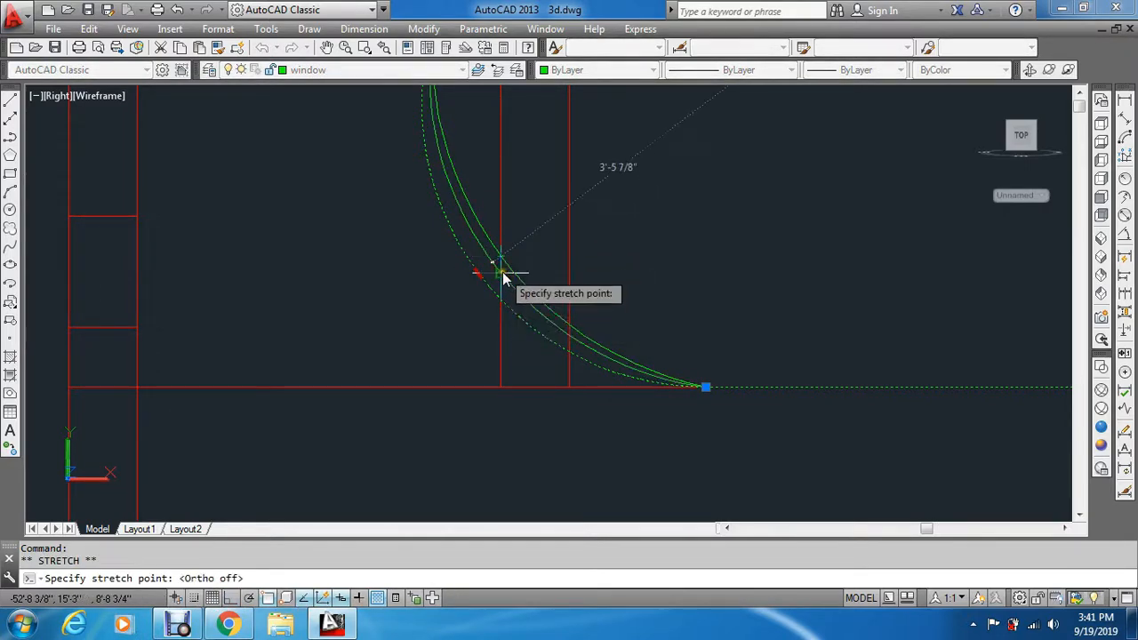
pyautogui.click(500, 257)
# Stretch the midpoint of the oversized arc segment at the profile's other end onto its green guide arc.
pyautogui.scroll(-5, 564, 326)
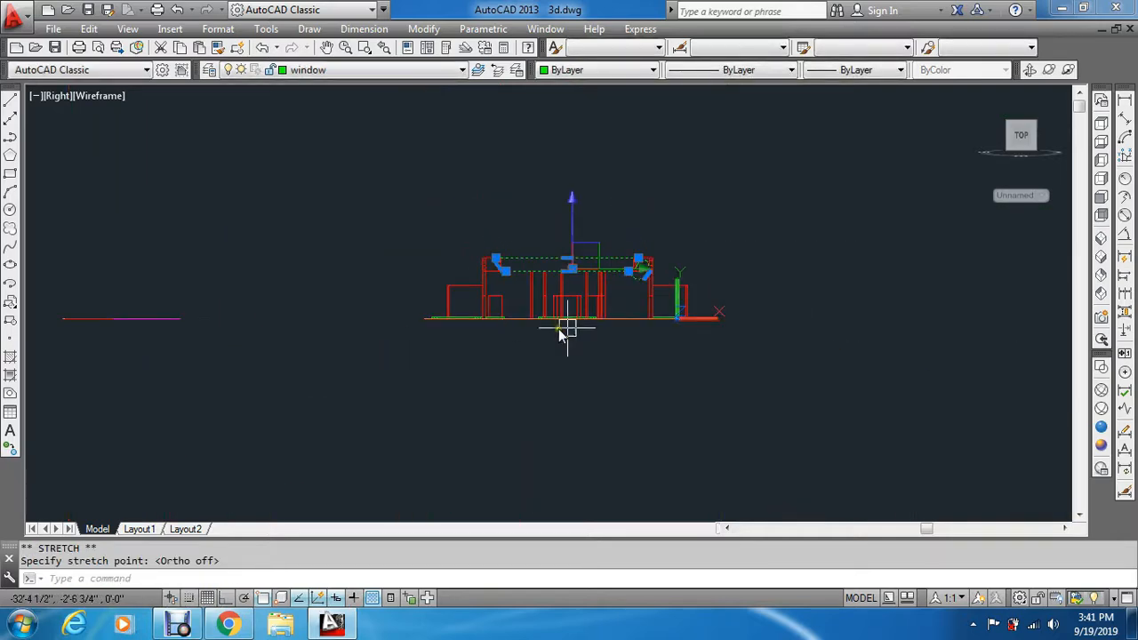
pyautogui.scroll(3, 633, 265)
pyautogui.scroll(5, 788, 282)
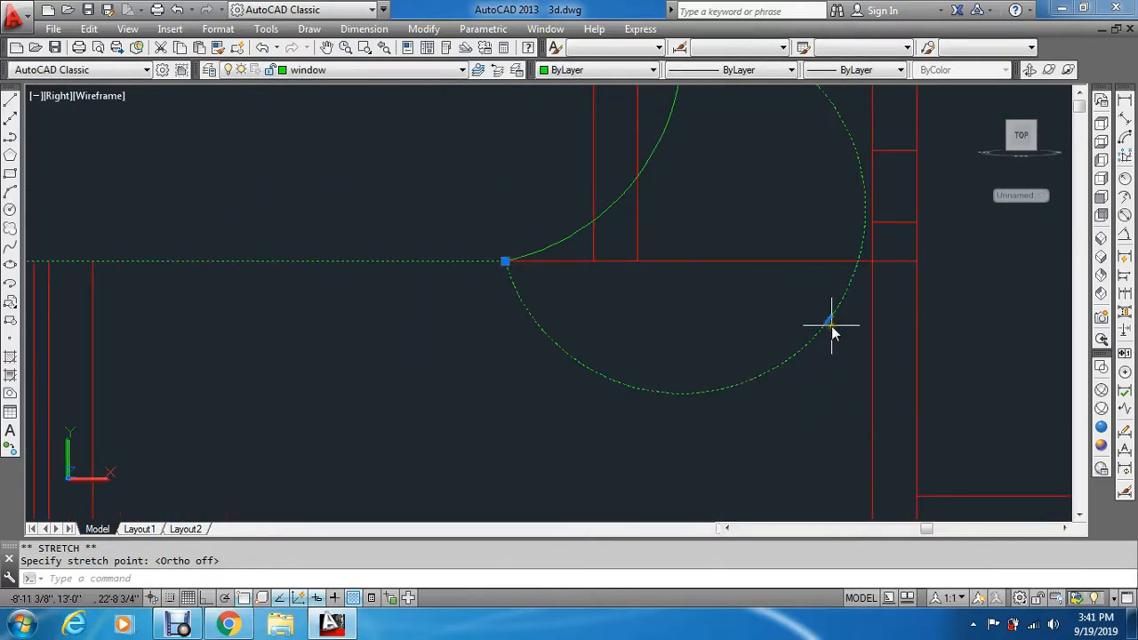
pyautogui.click(831, 321)
pyautogui.scroll(-4, 836, 324)
pyautogui.scroll(4, 797, 288)
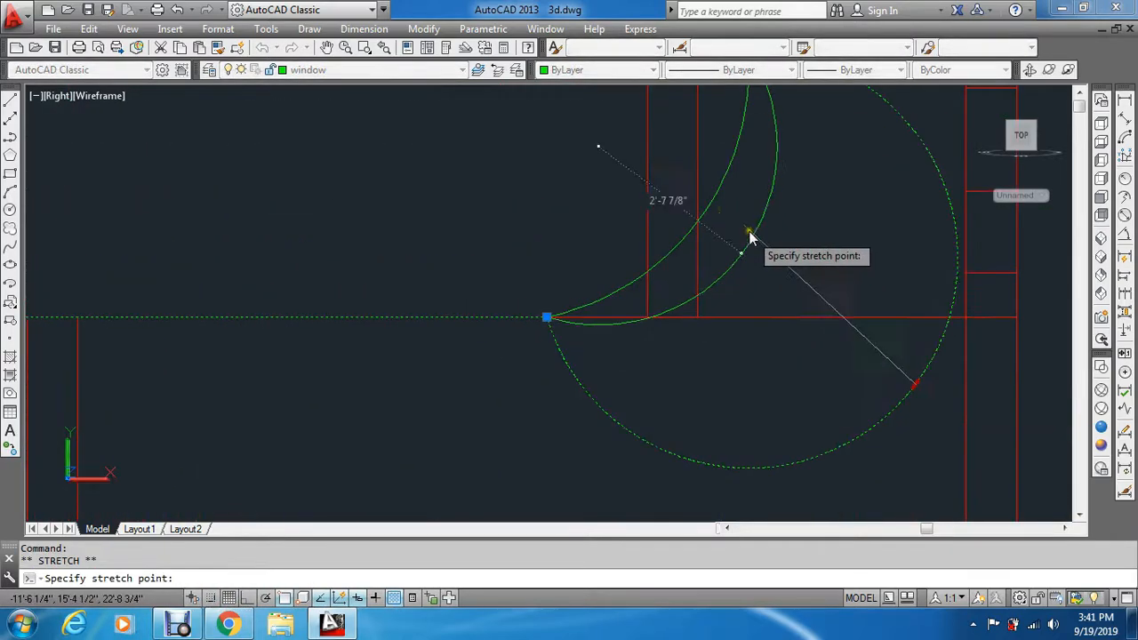
pyautogui.click(702, 222)
pyautogui.press('Escape')
pyautogui.scroll(-6, 737, 274)
pyautogui.press('Escape')
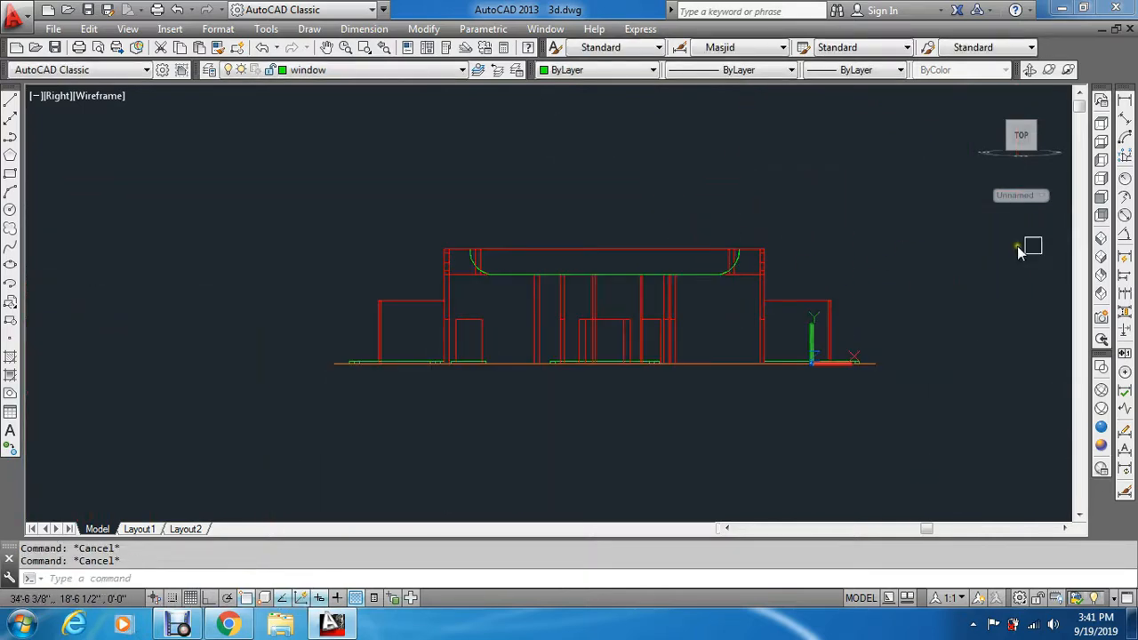
# In the SE isometric view, extrude the closed parapet profile 1' through the east wall.
pyautogui.click(1102, 256)
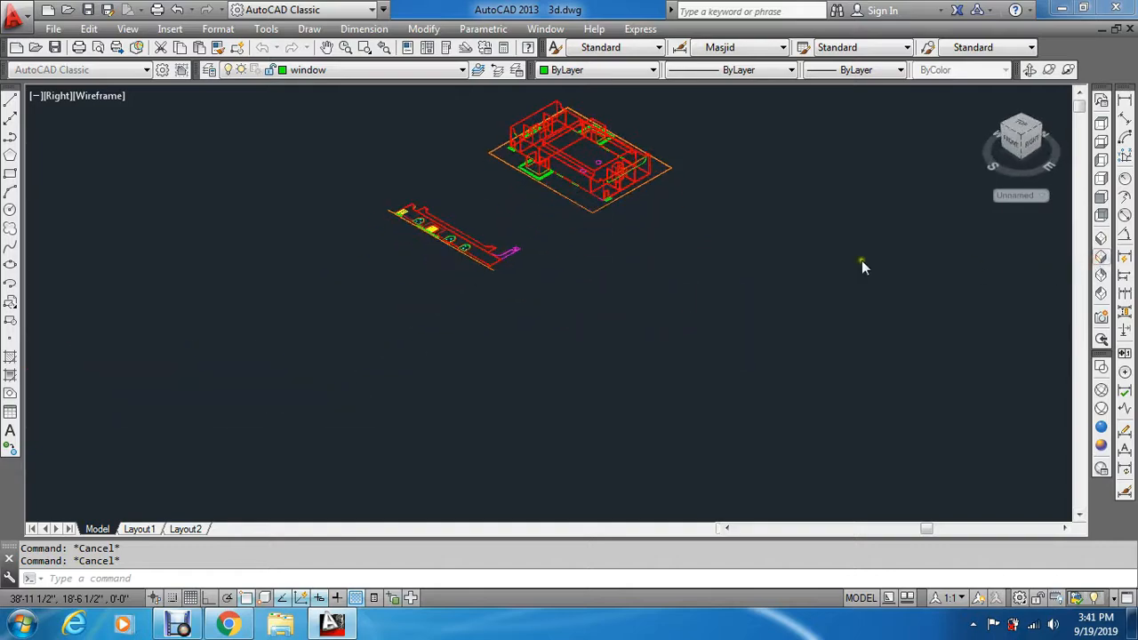
pyautogui.scroll(2, 555, 473)
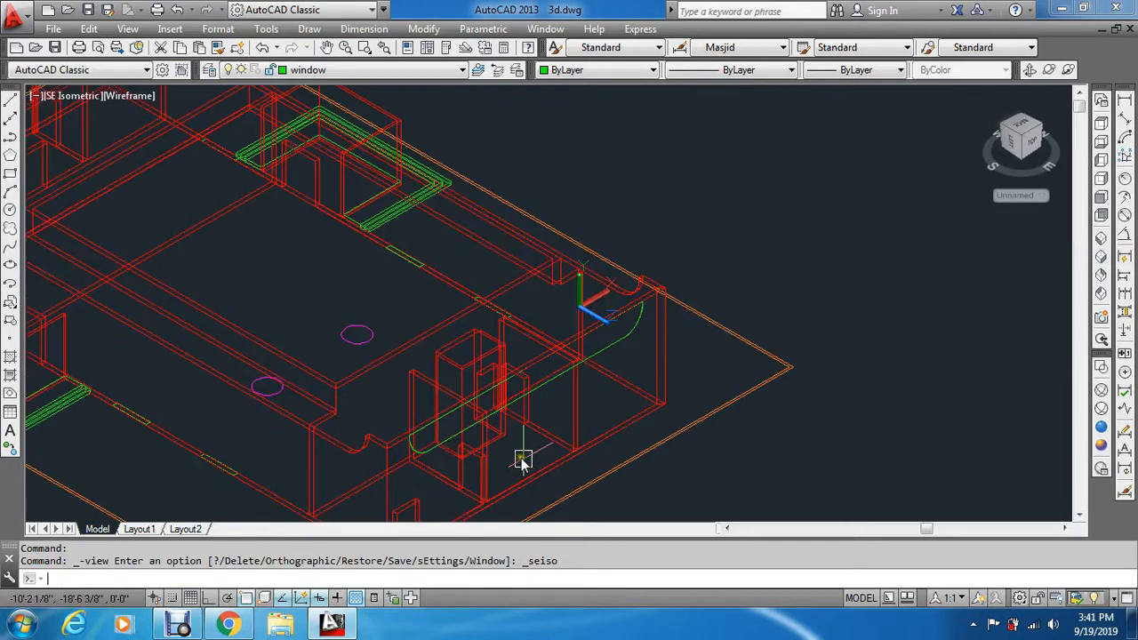
pyautogui.press('Escape')
pyautogui.press('Escape')
pyautogui.write('ext')
pyautogui.press('Return')
pyautogui.scroll(2, 528, 462)
pyautogui.scroll(2, 431, 449)
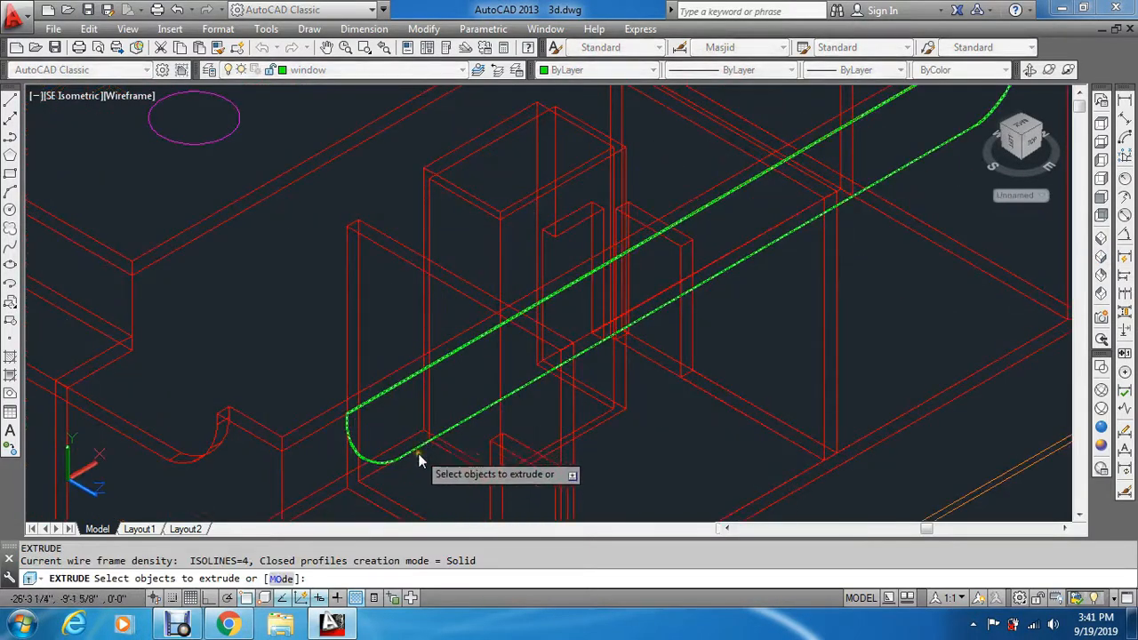
pyautogui.scroll(2, 514, 416)
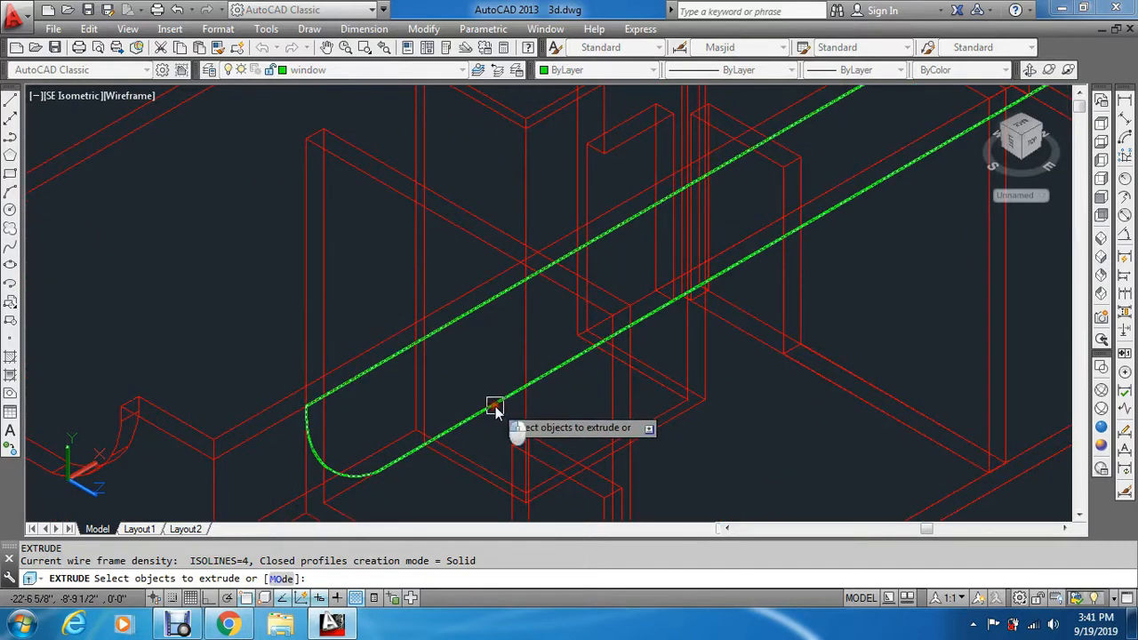
pyautogui.click(496, 403)
pyautogui.scroll(-3, 495, 474)
pyautogui.press('Return')
pyautogui.write("1'")
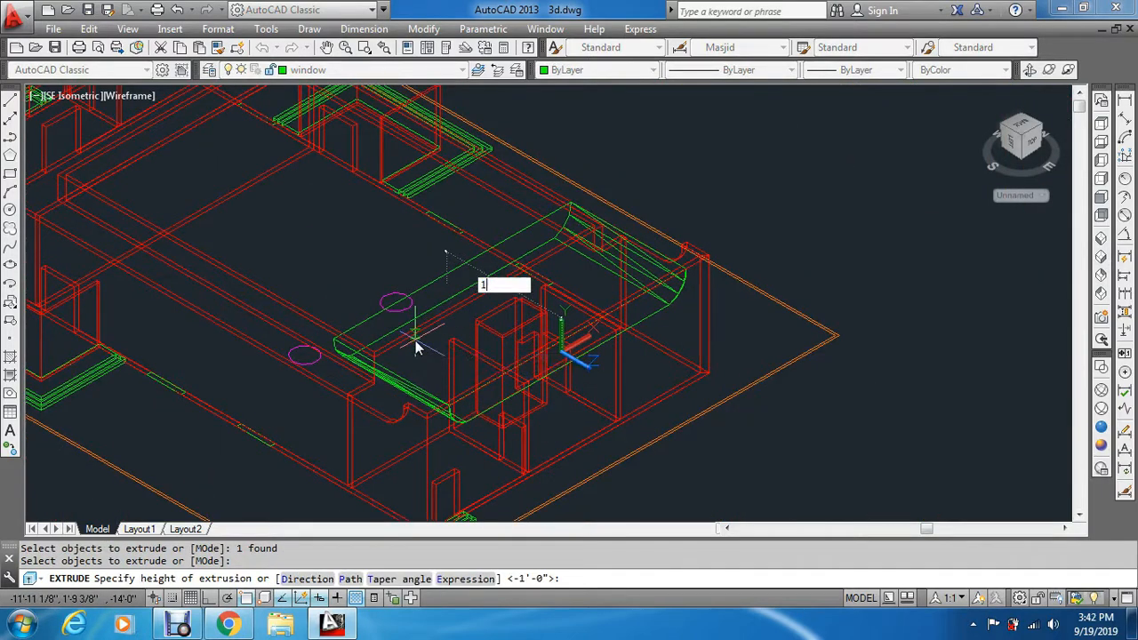
pyautogui.press('Return')
pyautogui.press('Escape')
pyautogui.press('Escape')
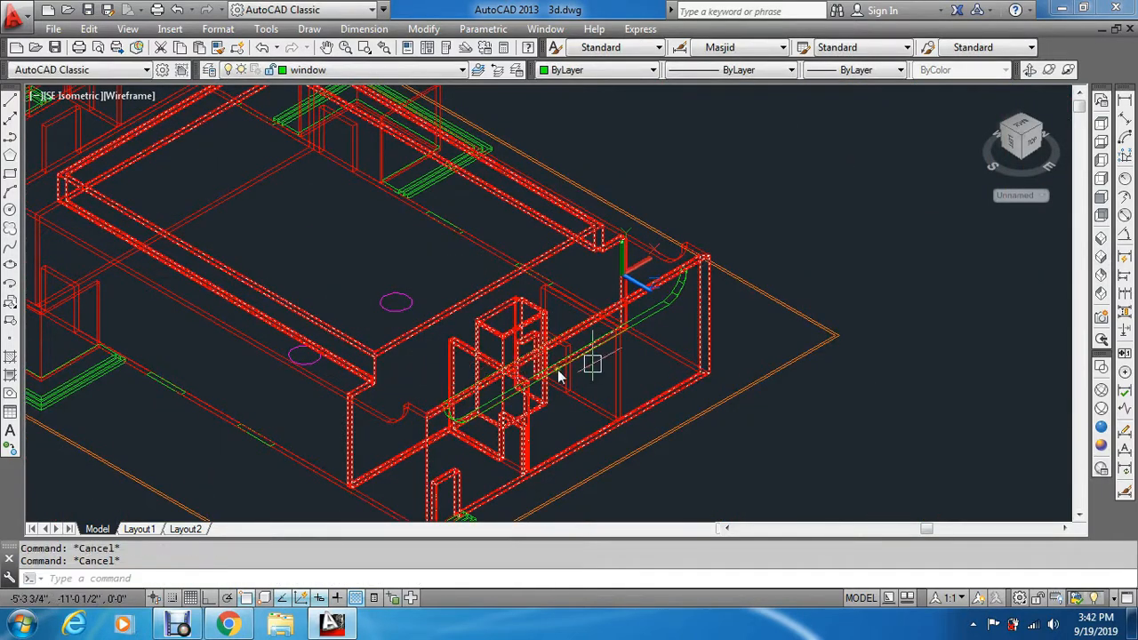
# In the Top view, move the extruded parapet solid 1" outward so it projects past both faces of the east wall.
pyautogui.click(1101, 127)
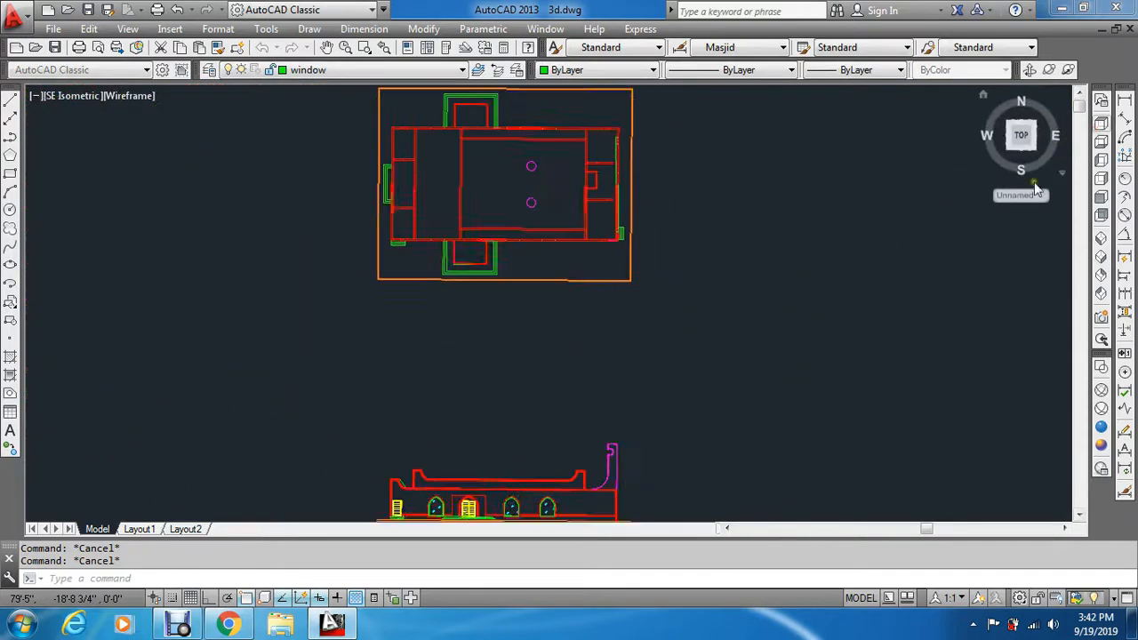
pyautogui.scroll(5, 574, 138)
pyautogui.scroll(4, 672, 278)
pyautogui.press('Escape')
pyautogui.press('Escape')
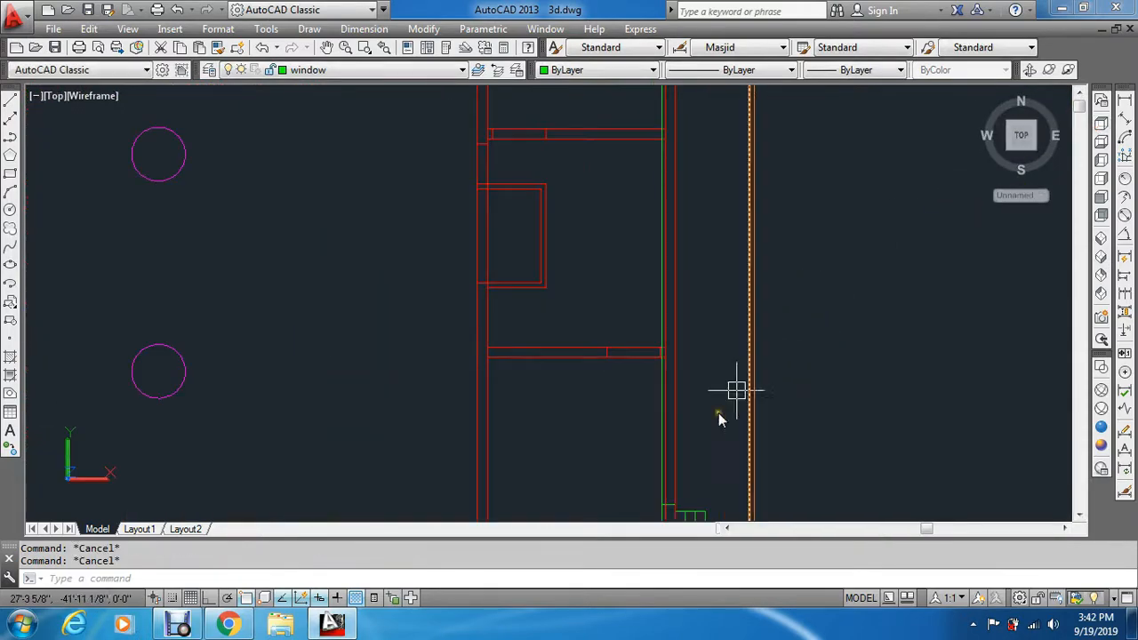
pyautogui.write('m')
pyautogui.press('Return')
pyautogui.scroll(2, 707, 512)
pyautogui.scroll(-6, 659, 303)
pyautogui.scroll(4, 661, 313)
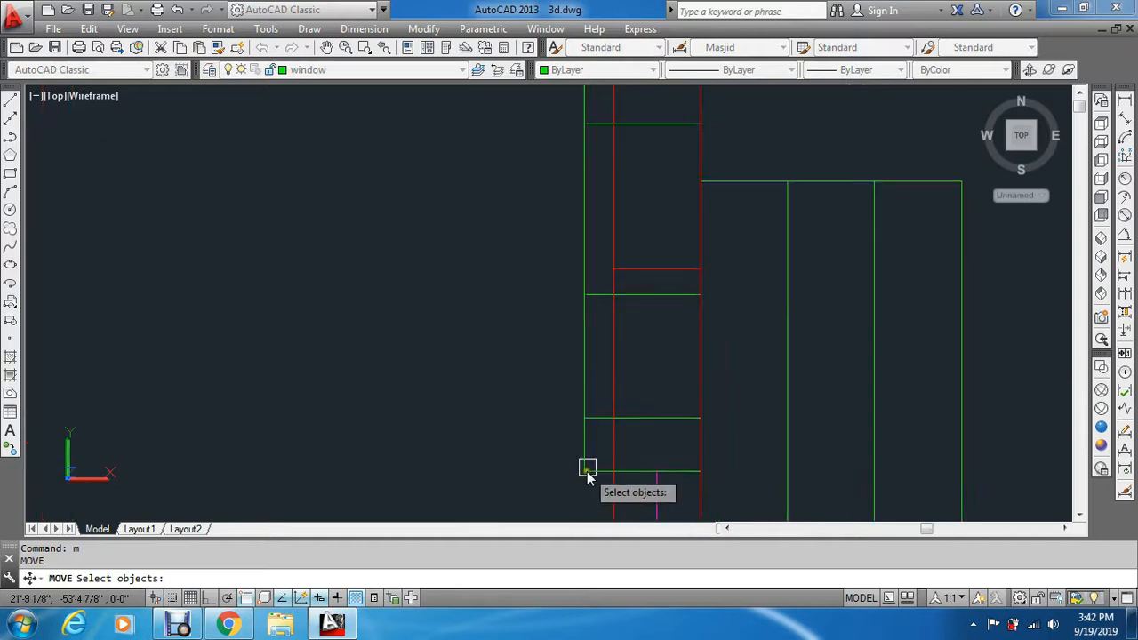
pyautogui.click(581, 400)
pyautogui.press('Return')
pyautogui.click(268, 383)
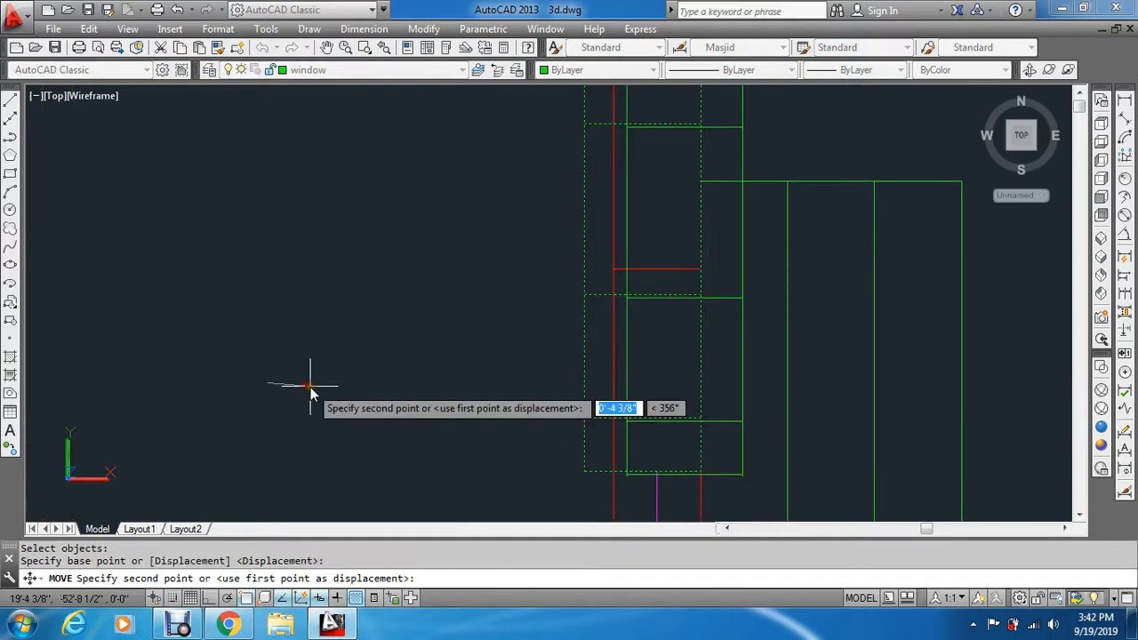
pyautogui.write('1')
pyautogui.press('Return')
pyautogui.press('Escape')
pyautogui.press('Escape')
# Copy the parapet solid straight across onto the west wall with Ortho on, and return to the SE isometric view.
pyautogui.write('2')
pyautogui.press('Return')
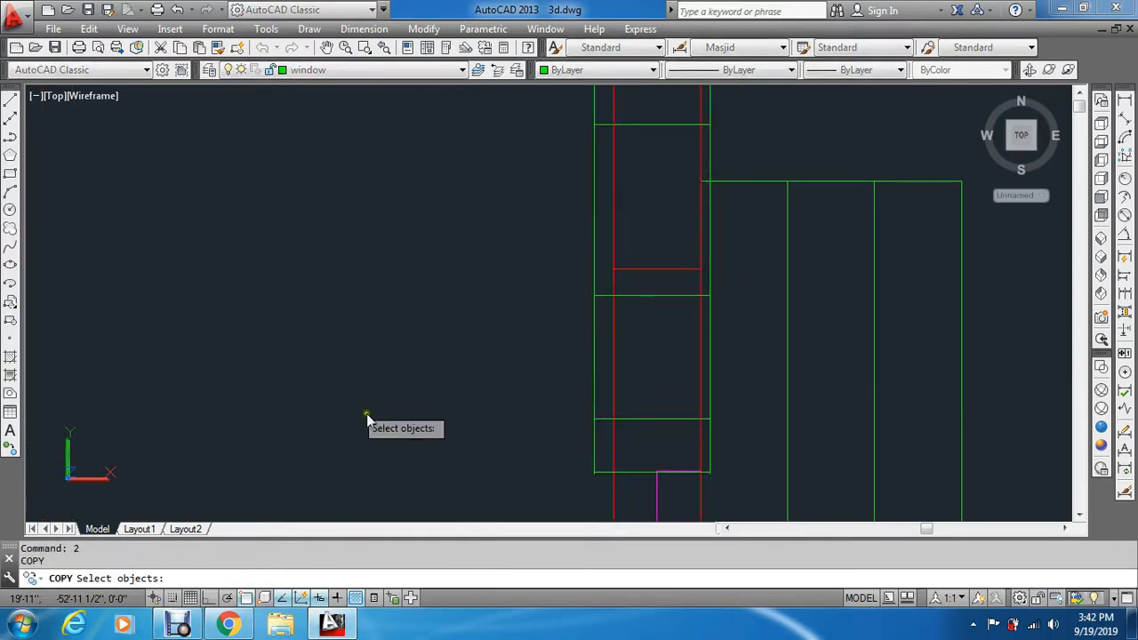
pyautogui.click(591, 451)
pyautogui.press('Return')
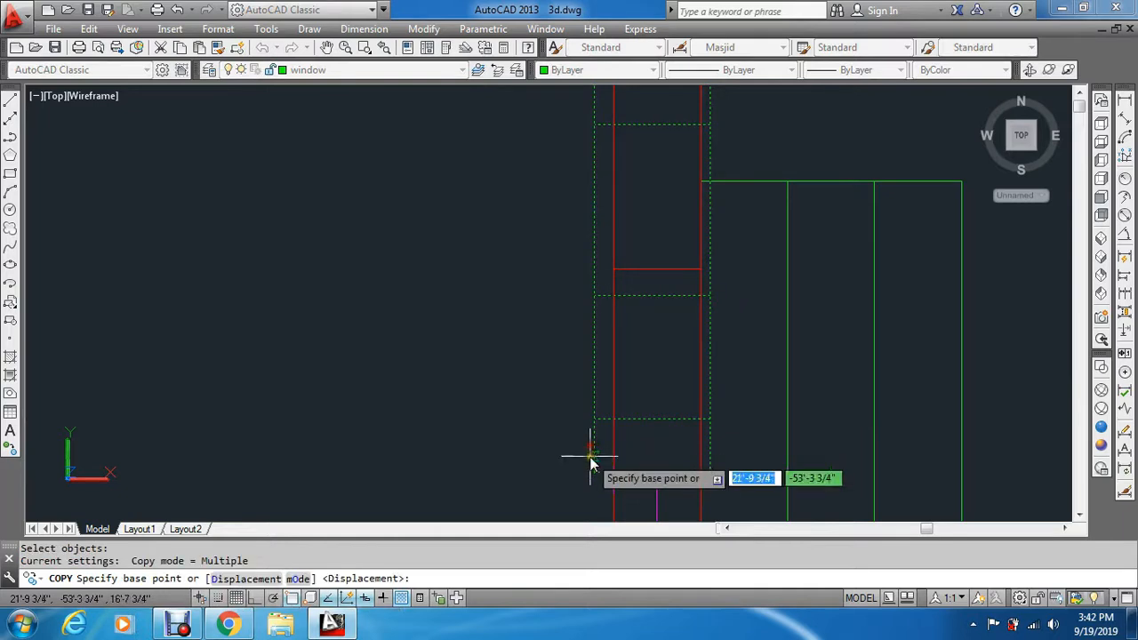
pyautogui.click(700, 474)
pyautogui.scroll(-6, 682, 469)
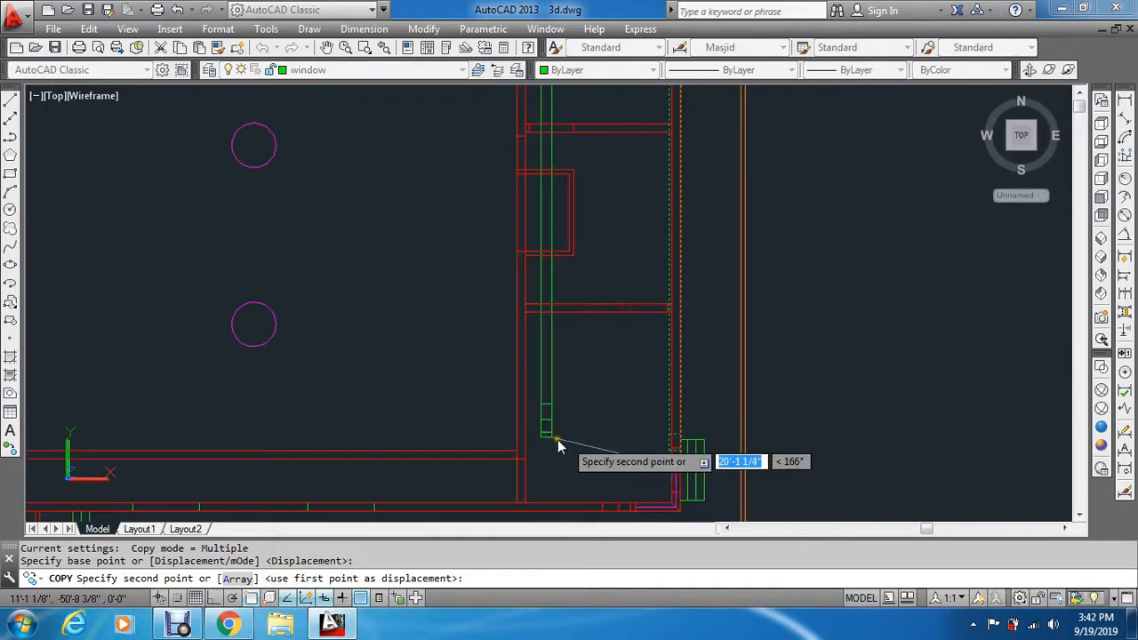
pyautogui.press('F8')
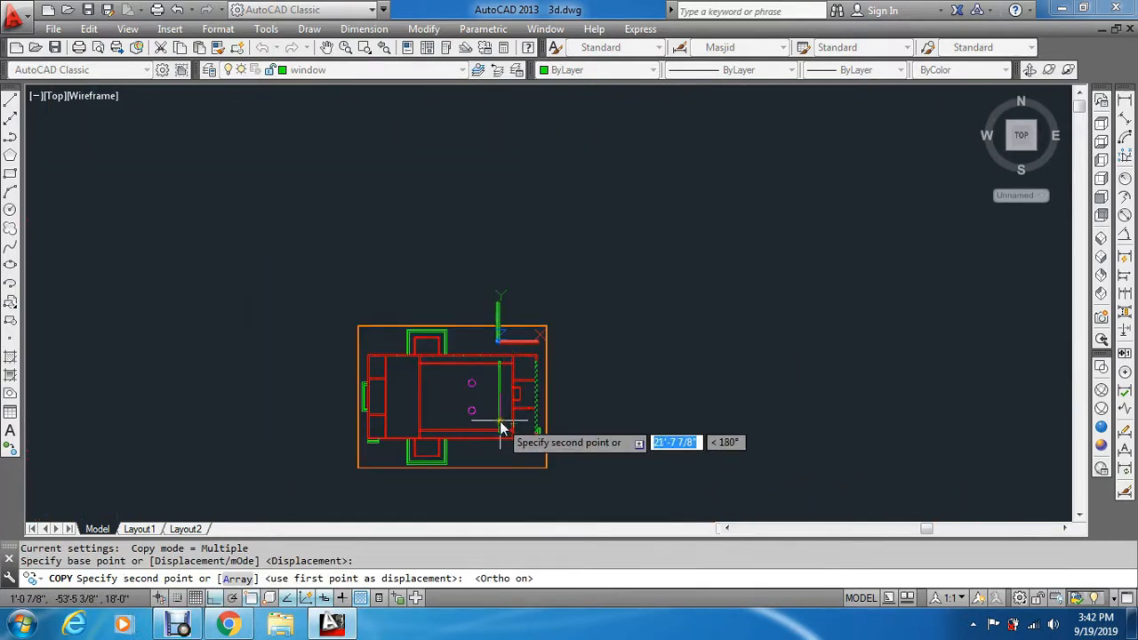
pyautogui.scroll(-3, 499, 436)
pyautogui.scroll(8, 491, 424)
pyautogui.scroll(5, 566, 353)
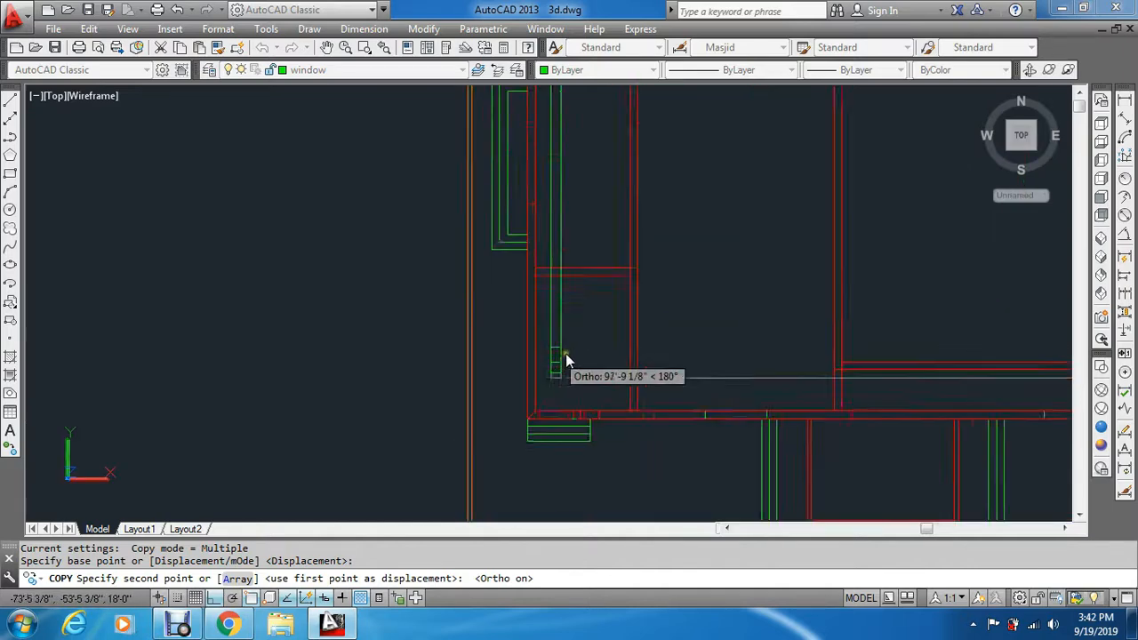
pyautogui.scroll(2, 449, 458)
pyautogui.scroll(4, 443, 471)
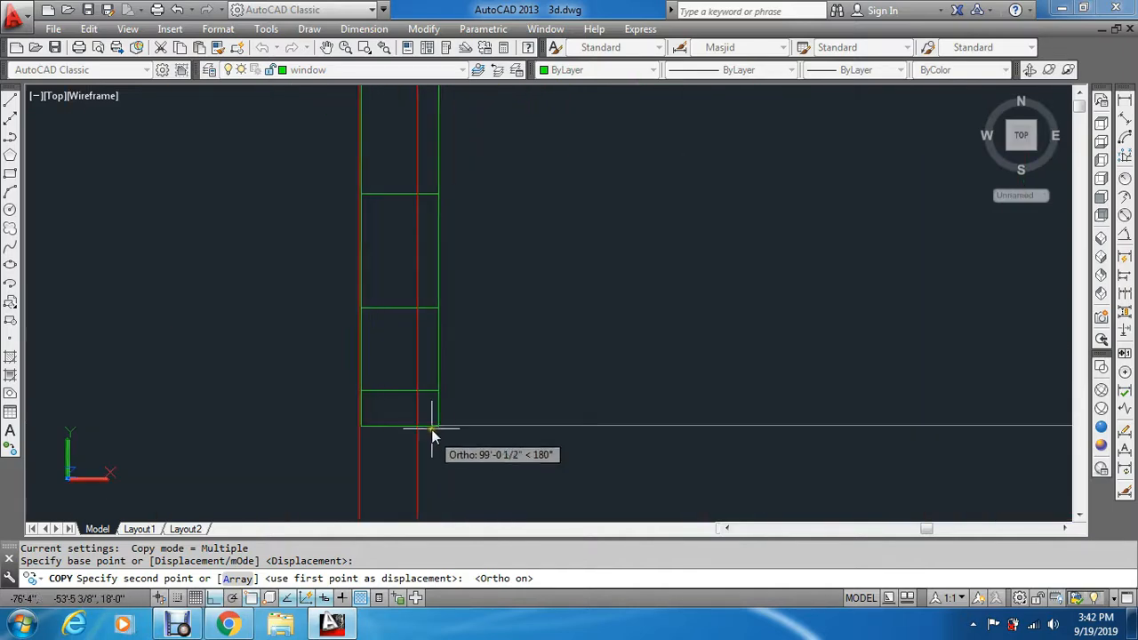
pyautogui.click(422, 429)
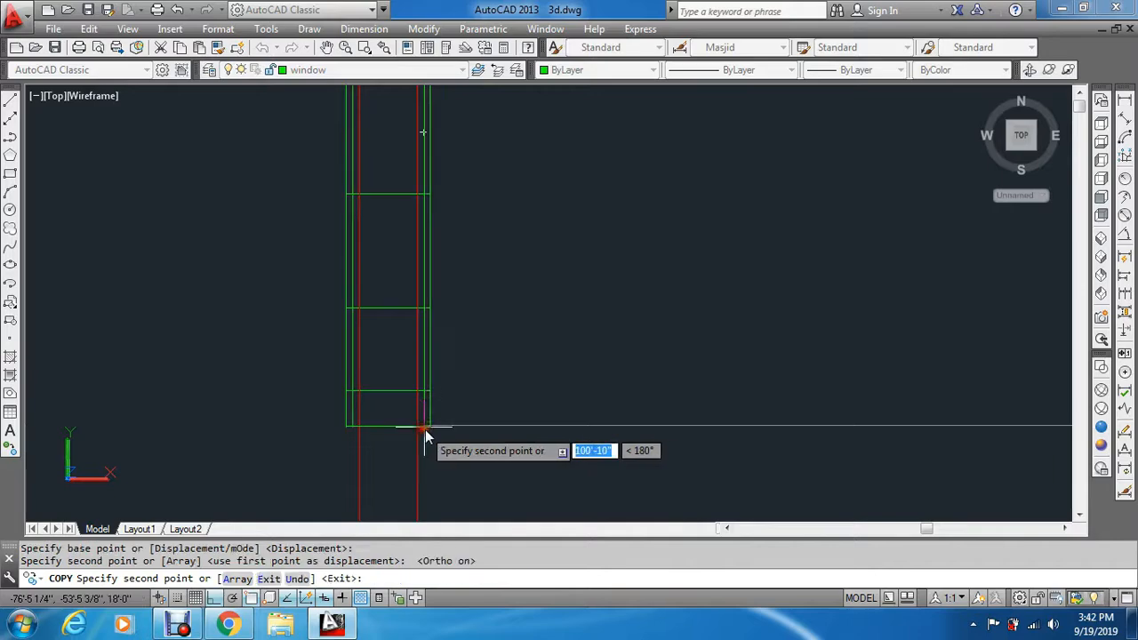
pyautogui.press('Escape')
pyautogui.click(1101, 258)
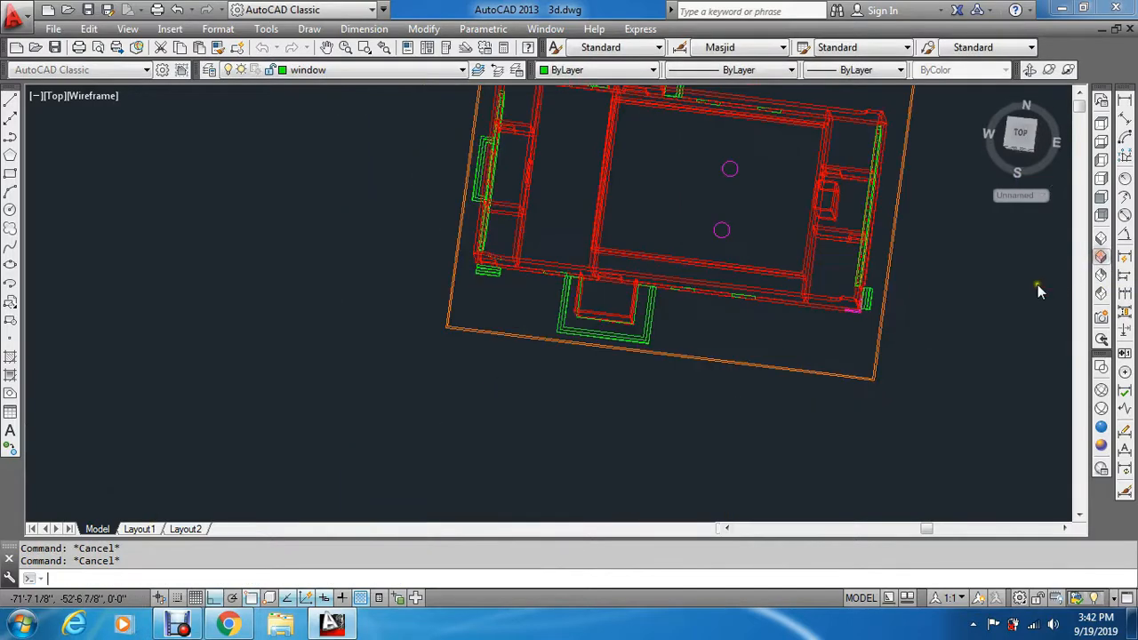
pyautogui.scroll(5, 370, 183)
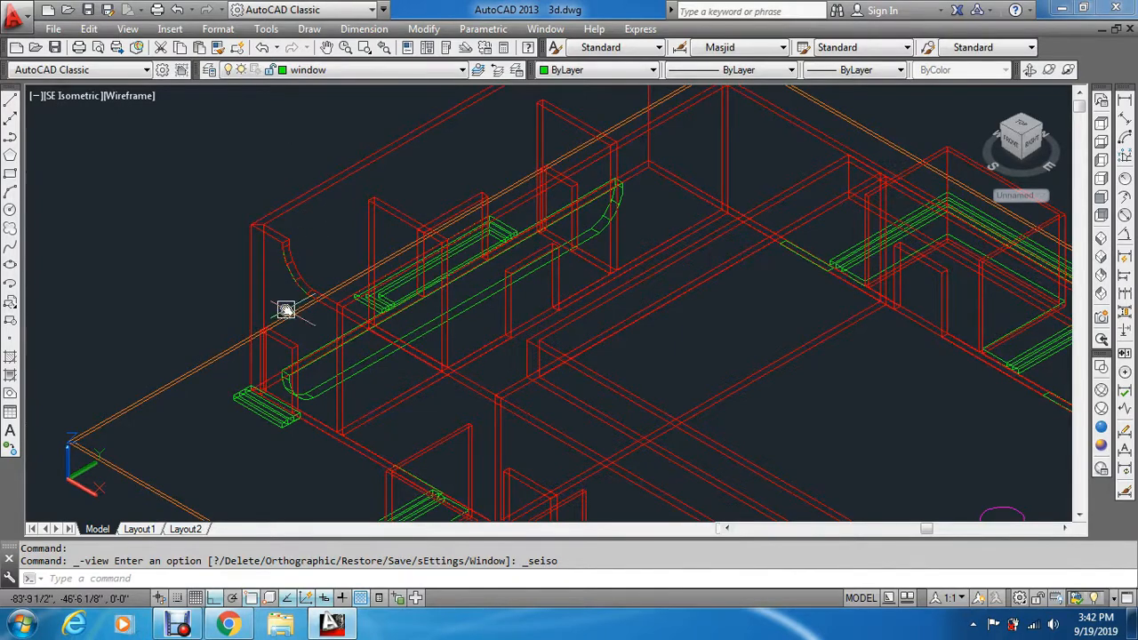
# In the Right view, move the low parapet solid on the west wall straight up 18' to the wall's upper edge.
pyautogui.moveTo(287, 310); pyautogui.dragTo(301, 385, button='middle')
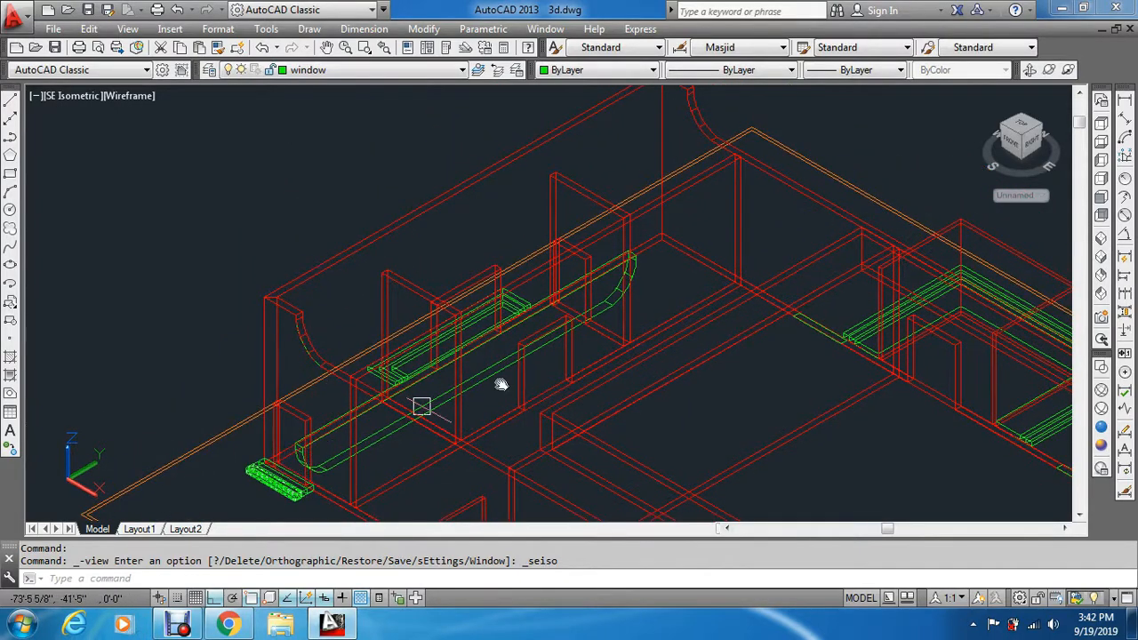
pyautogui.click(1101, 199)
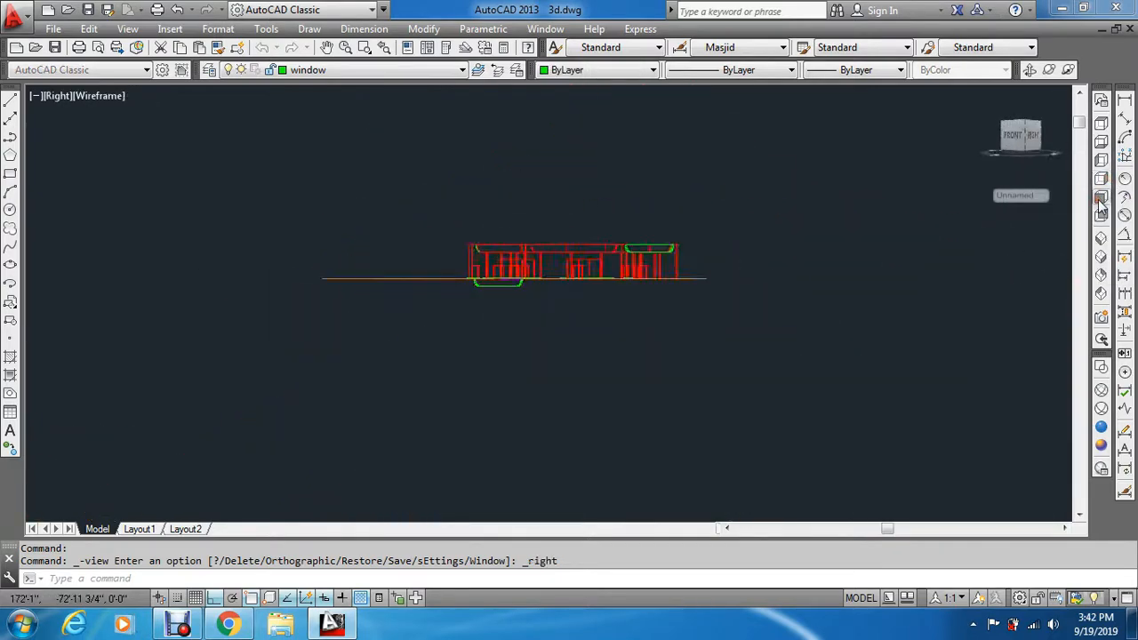
pyautogui.click(1101, 205)
pyautogui.moveTo(587, 203); pyautogui.dragTo(623, 267, button='middle')
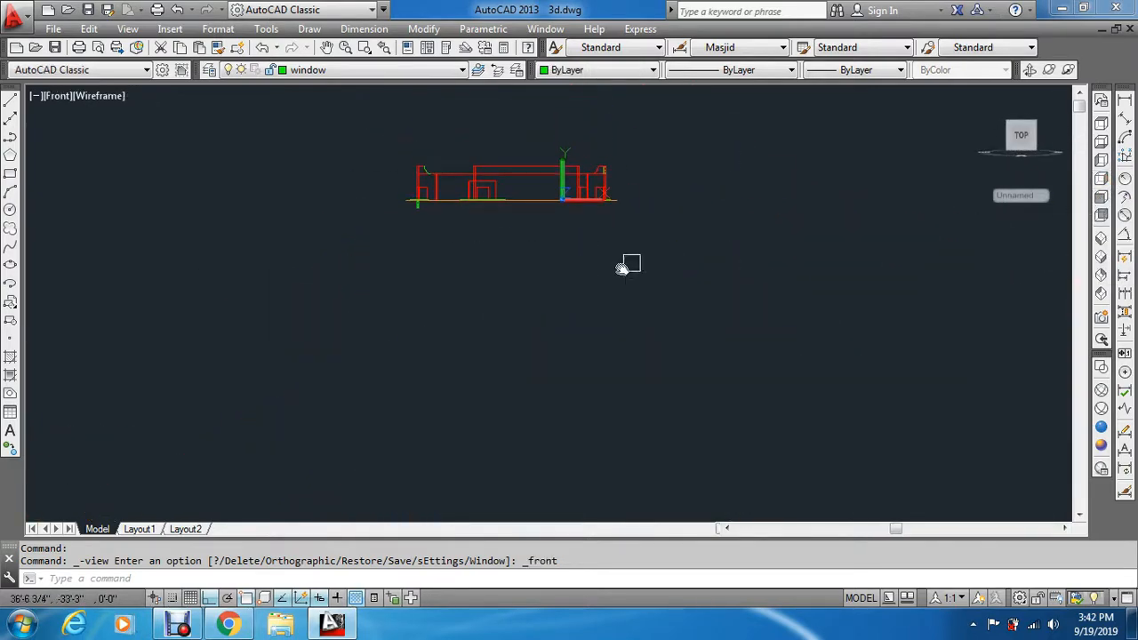
pyautogui.click(1099, 178)
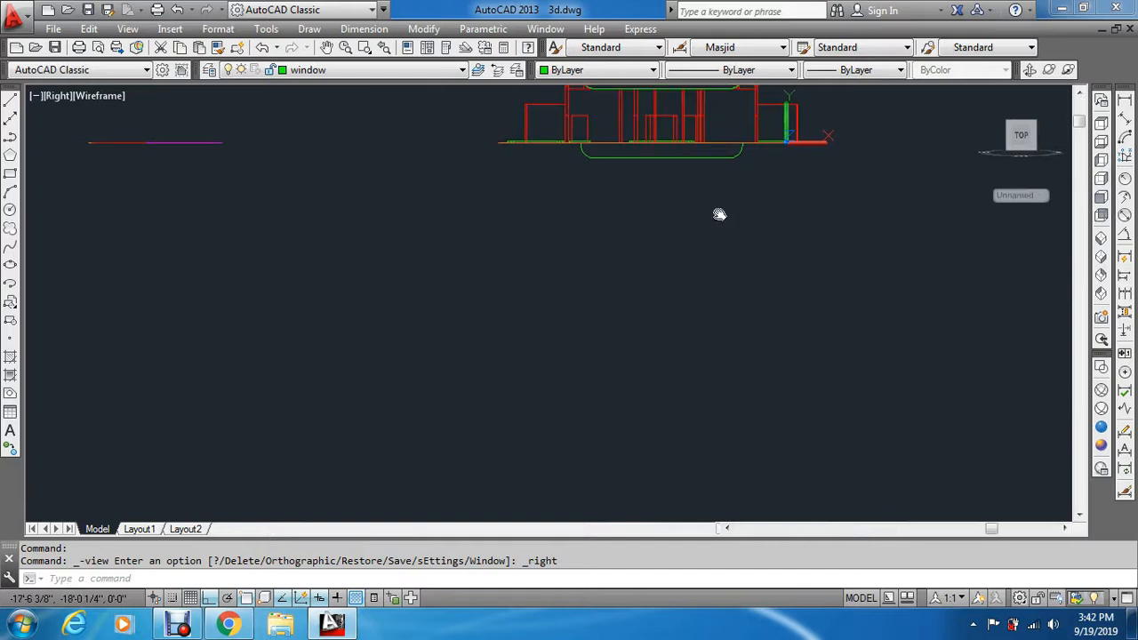
pyautogui.moveTo(718, 213); pyautogui.dragTo(688, 396, button='middle')
pyautogui.scroll(3, 688, 348)
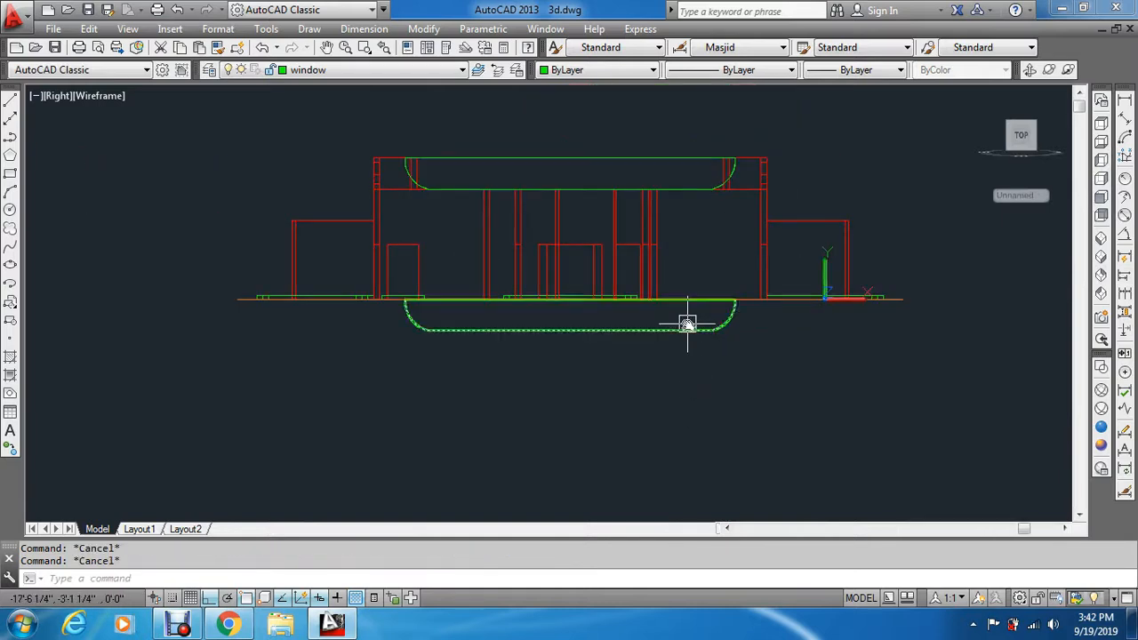
pyautogui.scroll(2, 689, 310)
pyautogui.write('m')
pyautogui.press('Return')
pyautogui.click(740, 325)
pyautogui.click(717, 358)
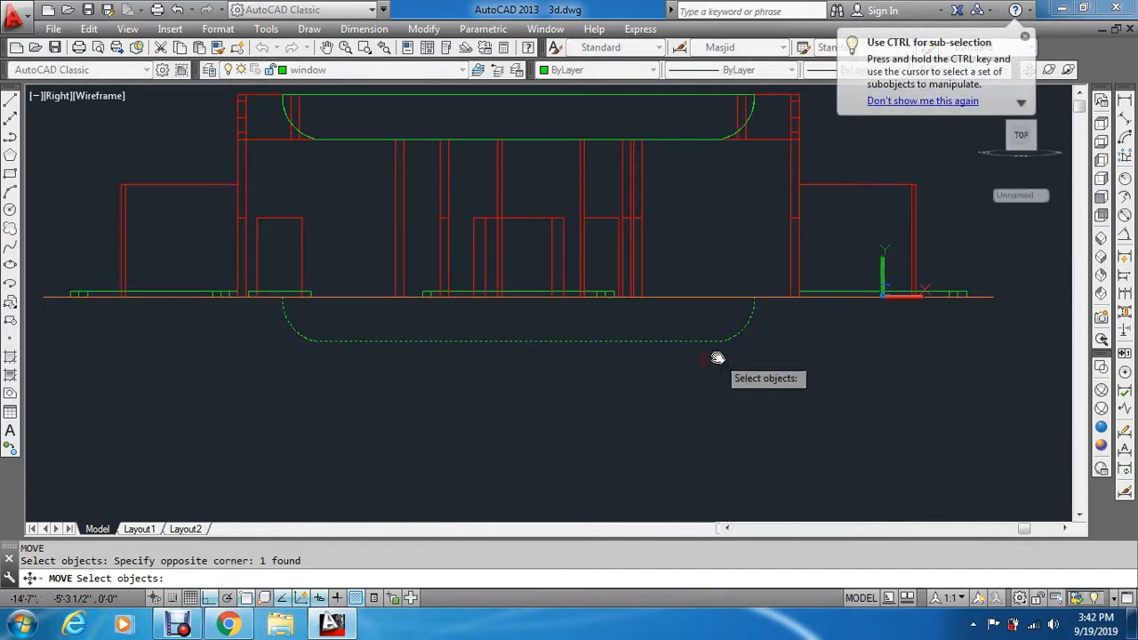
pyautogui.press('Return')
pyautogui.scroll(2, 758, 306)
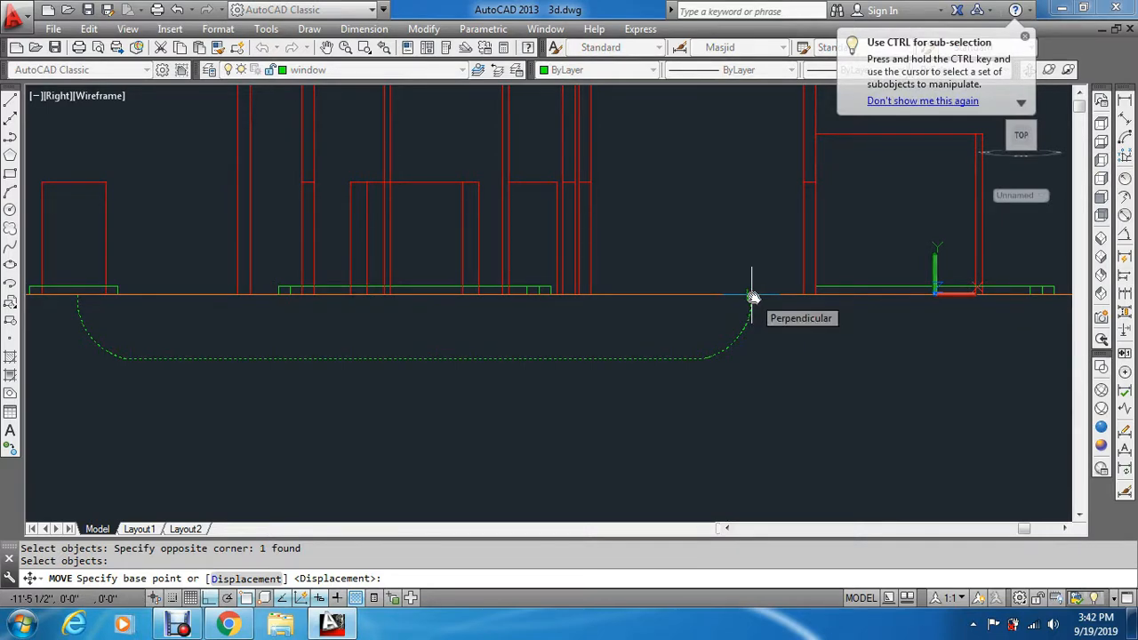
pyautogui.click(752, 297)
pyautogui.scroll(-6, 752, 302)
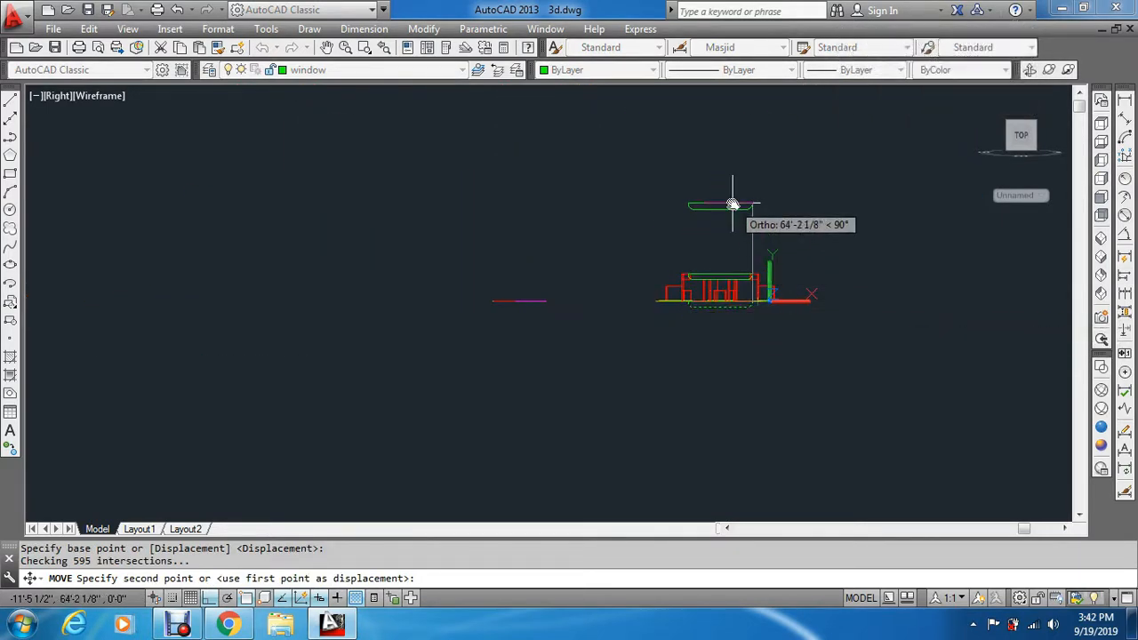
pyautogui.write("18'")
pyautogui.press('Return')
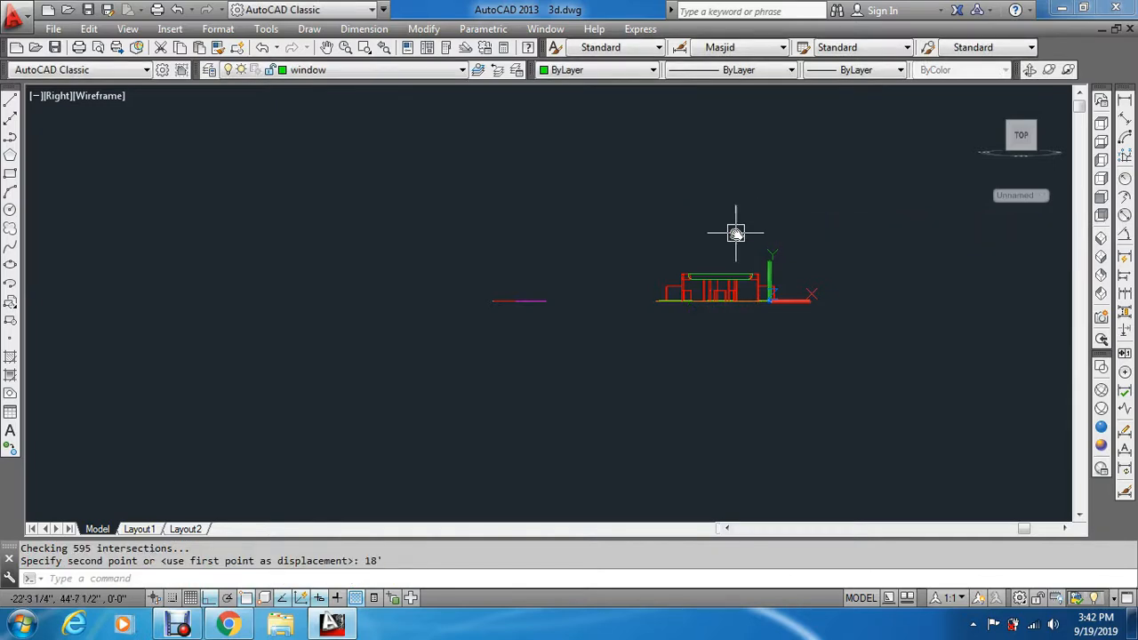
pyautogui.press('Escape')
pyautogui.press('Escape')
# In the SW isometric view, subtract the parapet solid from the west wall to cut its curved top opening.
pyautogui.scroll(4, 742, 254)
pyautogui.click(1101, 238)
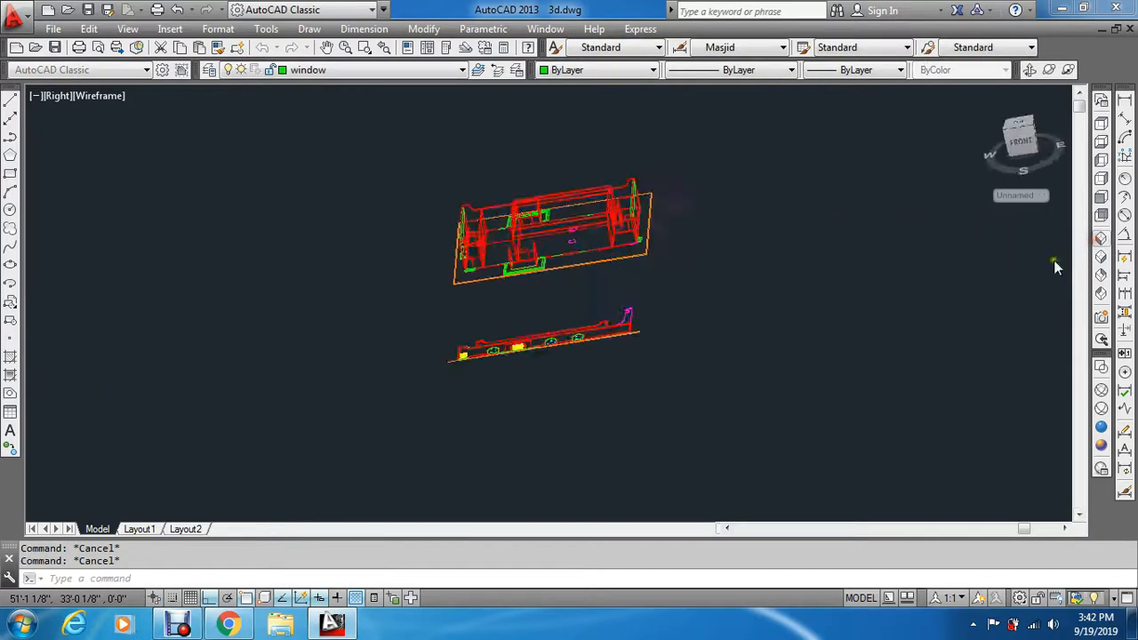
pyautogui.press('Escape')
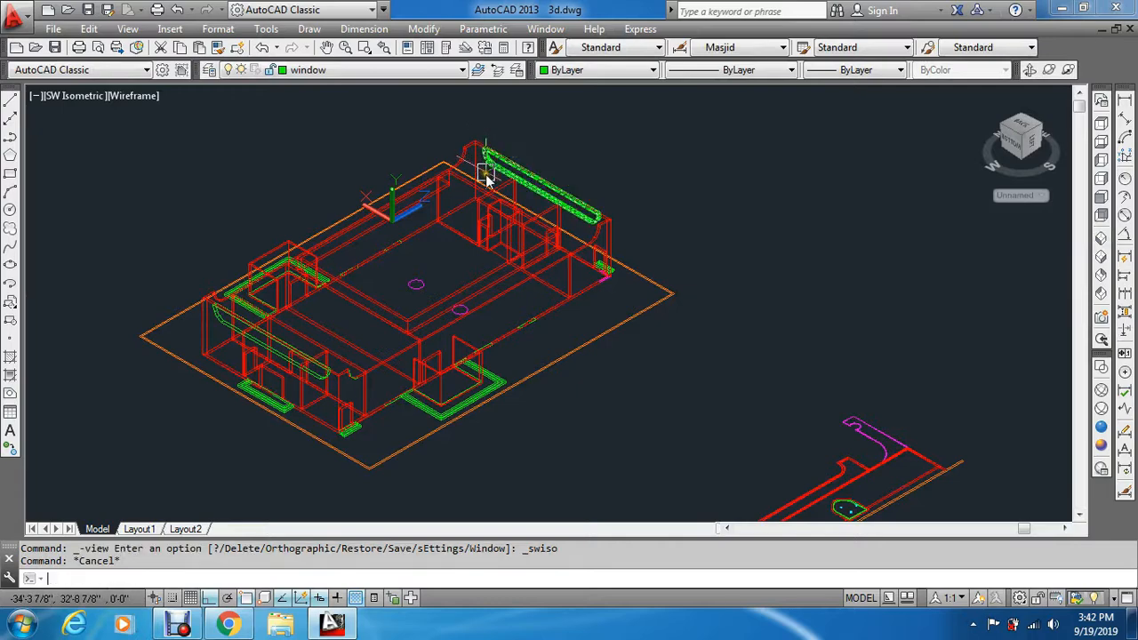
pyautogui.write('su')
pyautogui.press('Return')
pyautogui.scroll(5, 336, 396)
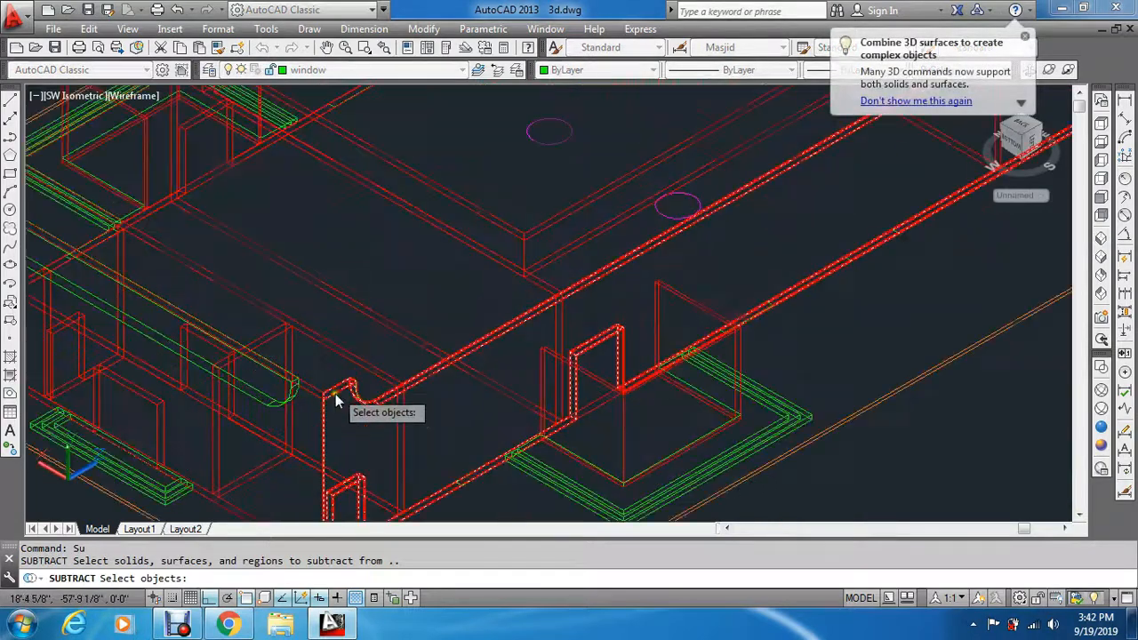
pyautogui.scroll(3, 303, 398)
pyautogui.click(288, 408)
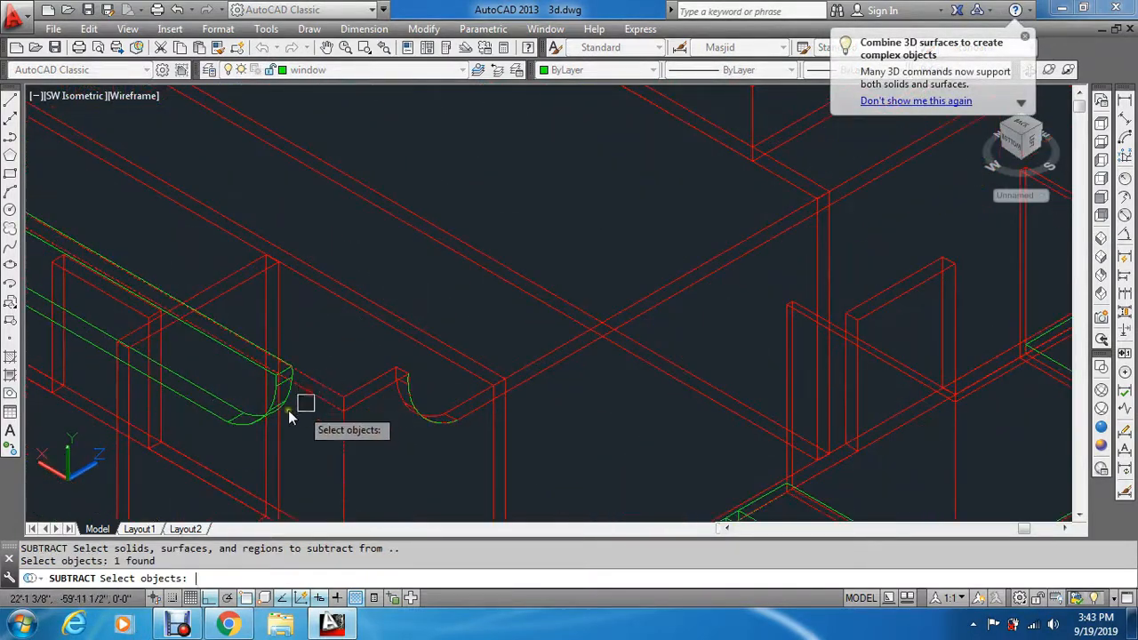
pyautogui.click(267, 410)
pyautogui.press('Return')
# Subtract the other parapet solid from the east wall to cut the matching curved opening.
pyautogui.scroll(-8, 267, 409)
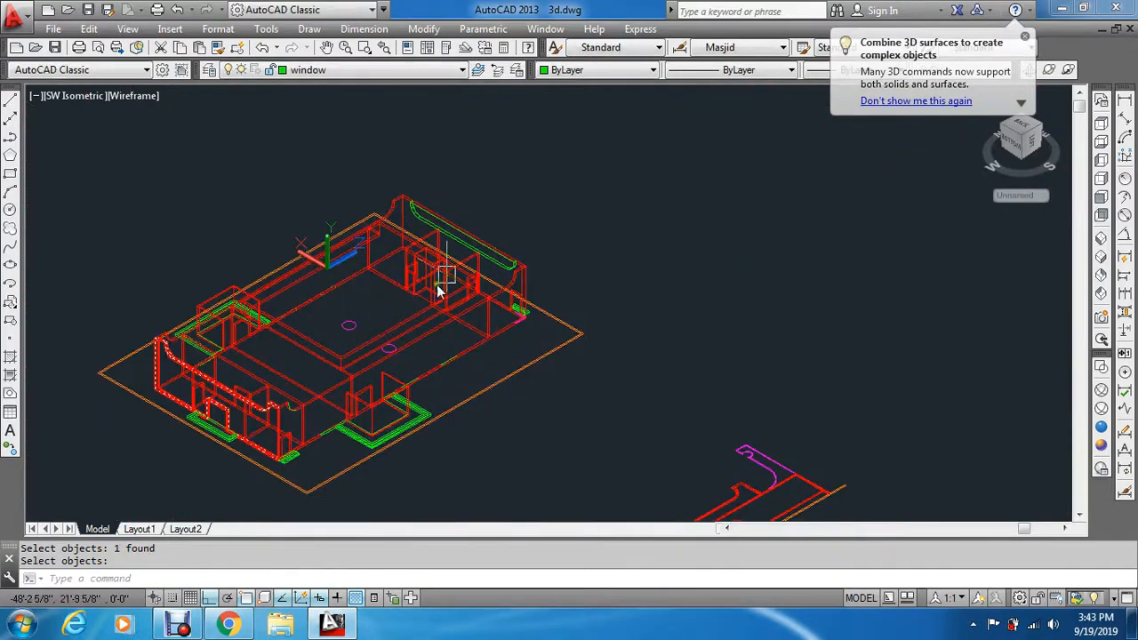
pyautogui.scroll(6, 524, 265)
pyautogui.press('Return')
pyautogui.scroll(4, 635, 325)
pyautogui.click(633, 317)
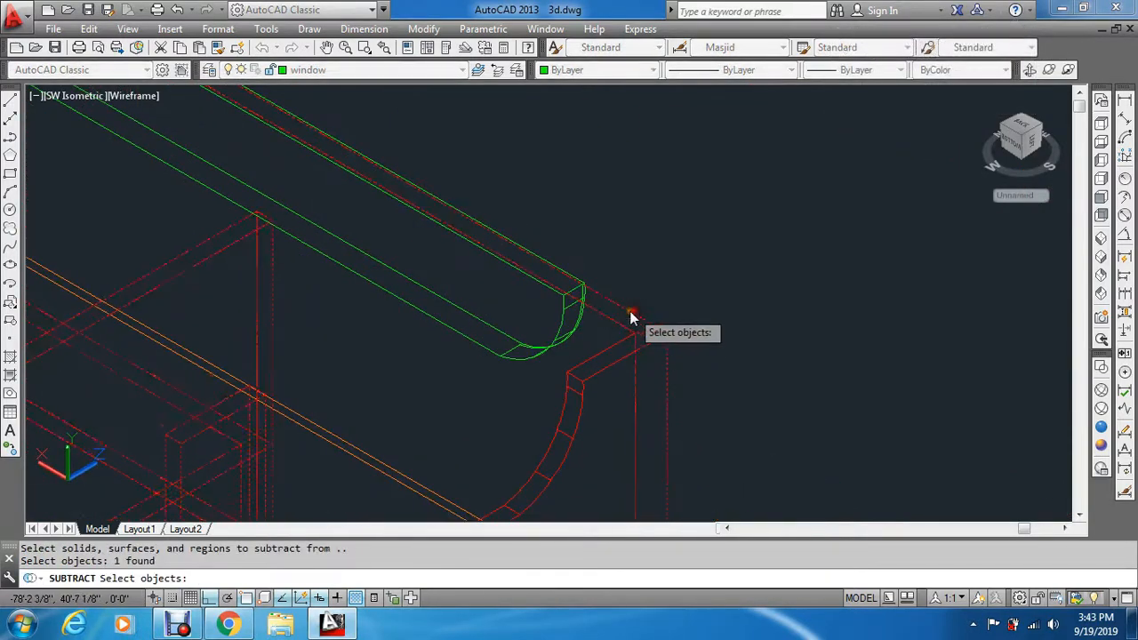
pyautogui.press('Return')
pyautogui.click(564, 333)
pyautogui.press('Return')
pyautogui.press('Escape')
pyautogui.press('Escape')
# Apply the Conceptual visual style and inspect the curved cuts on both end walls.
pyautogui.scroll(-8, 613, 280)
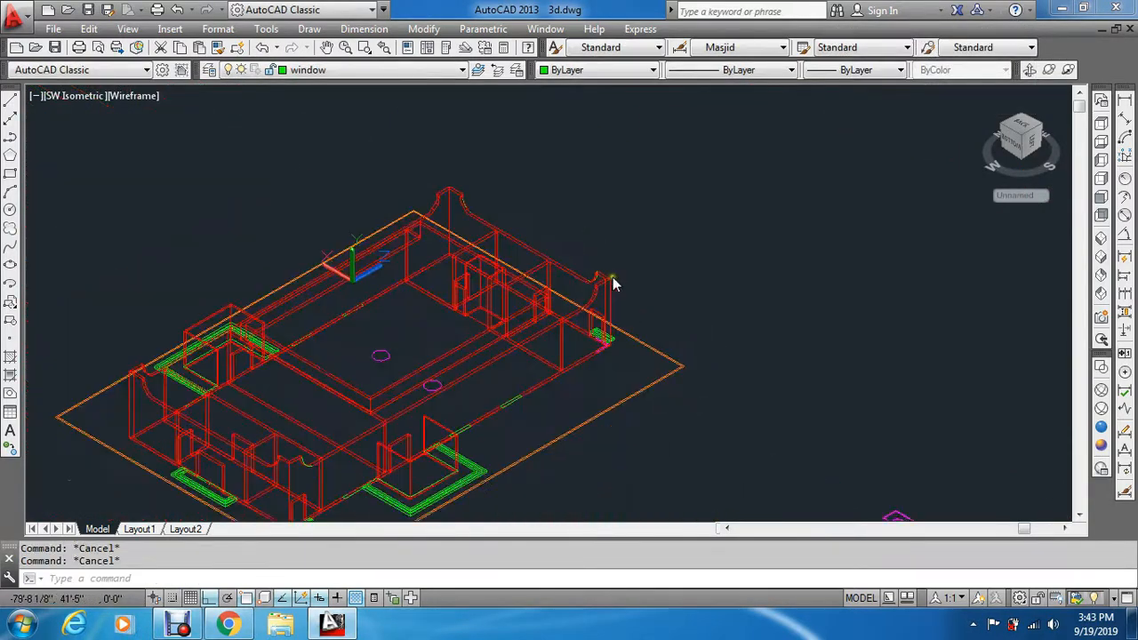
pyautogui.click(1103, 446)
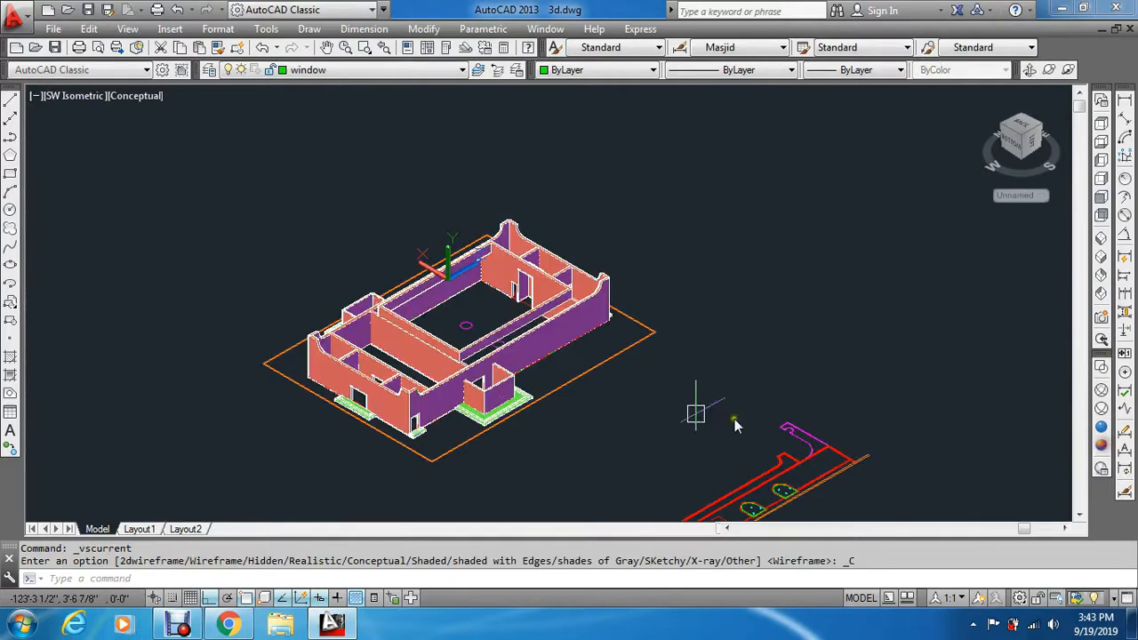
pyautogui.scroll(2, 453, 296)
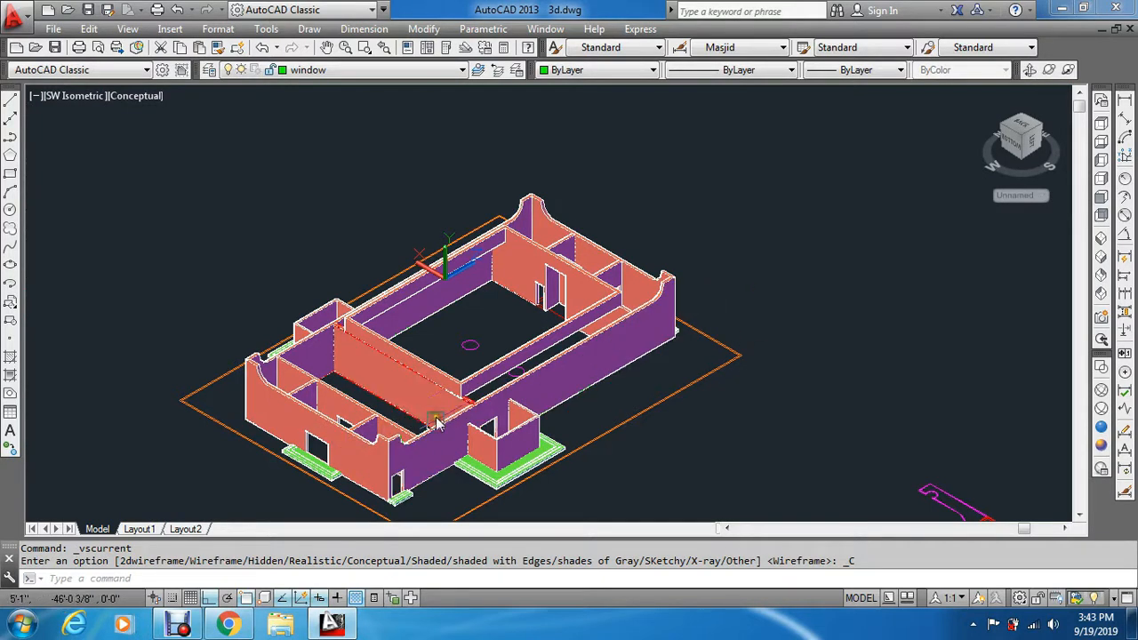
pyautogui.moveTo(374, 381); pyautogui.dragTo(430, 348, button='middle')
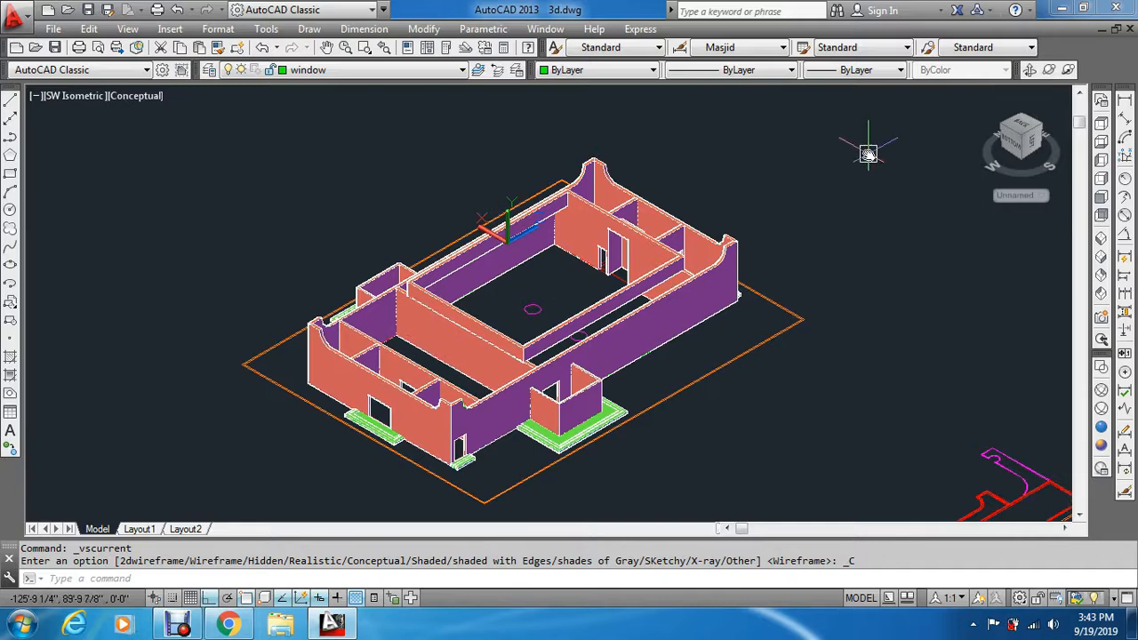